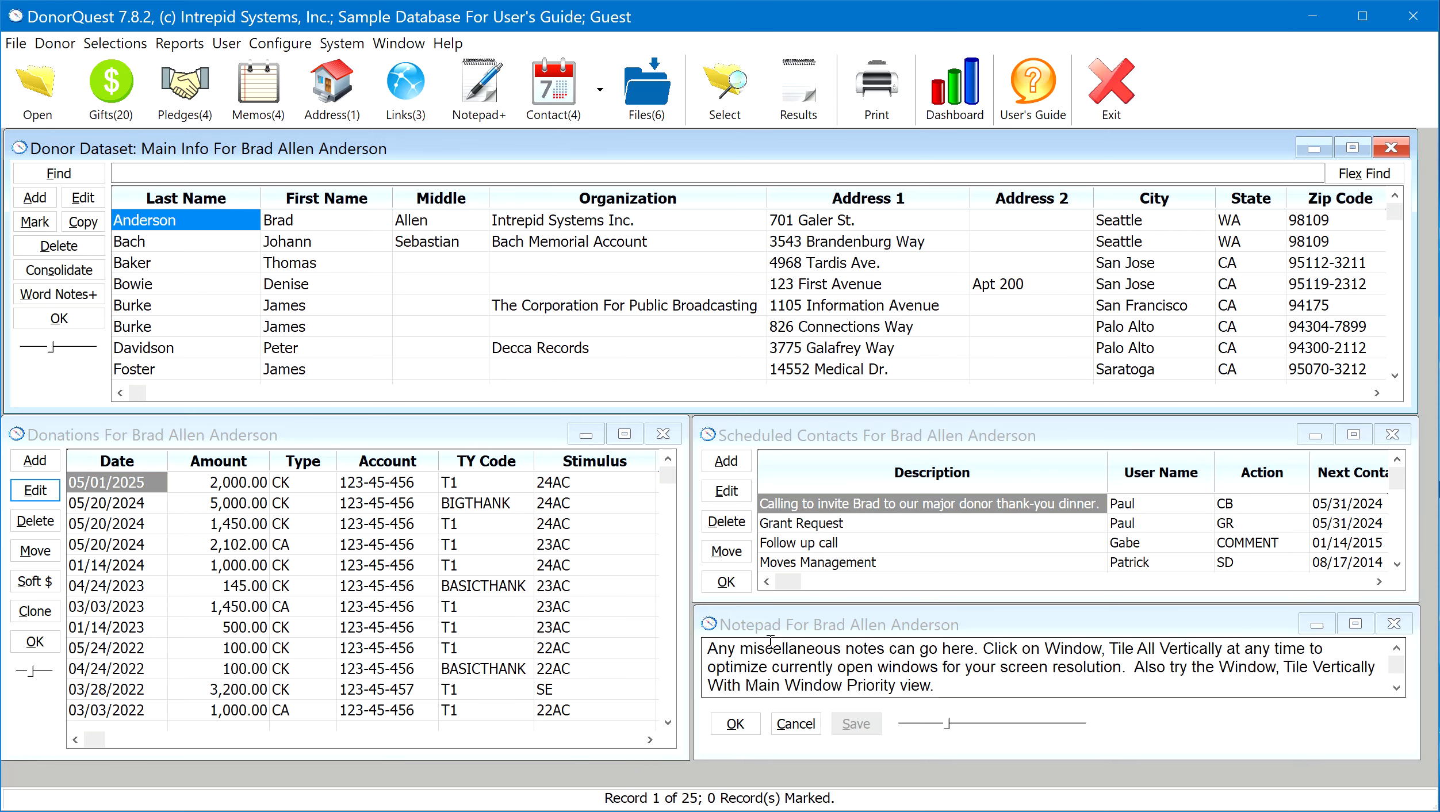
Switch among the first donor's Notepad, main info and Donations windows to view each one
{"action": "left_click", "coordinate": [779, 622]}
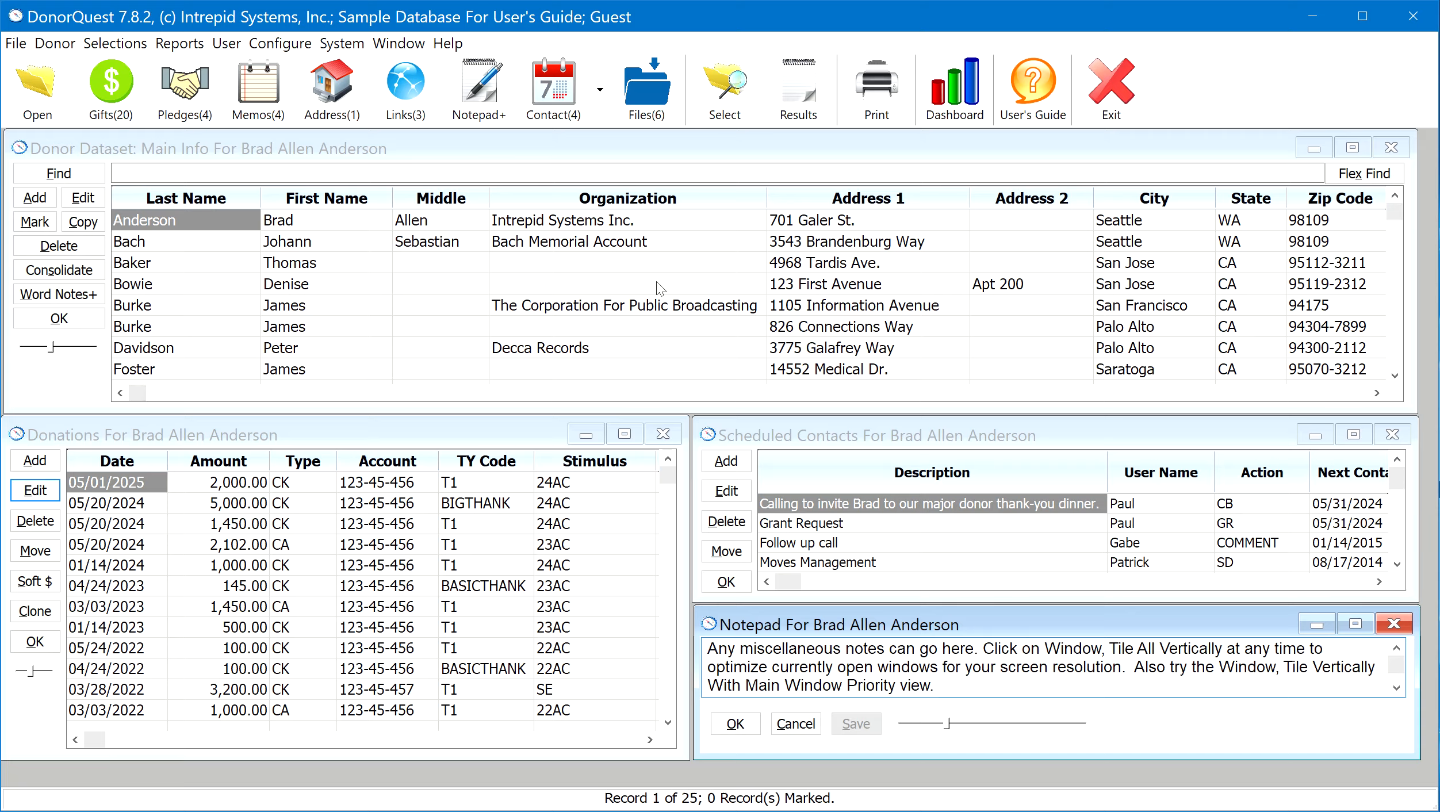
{"action": "left_click", "coordinate": [174, 218]}
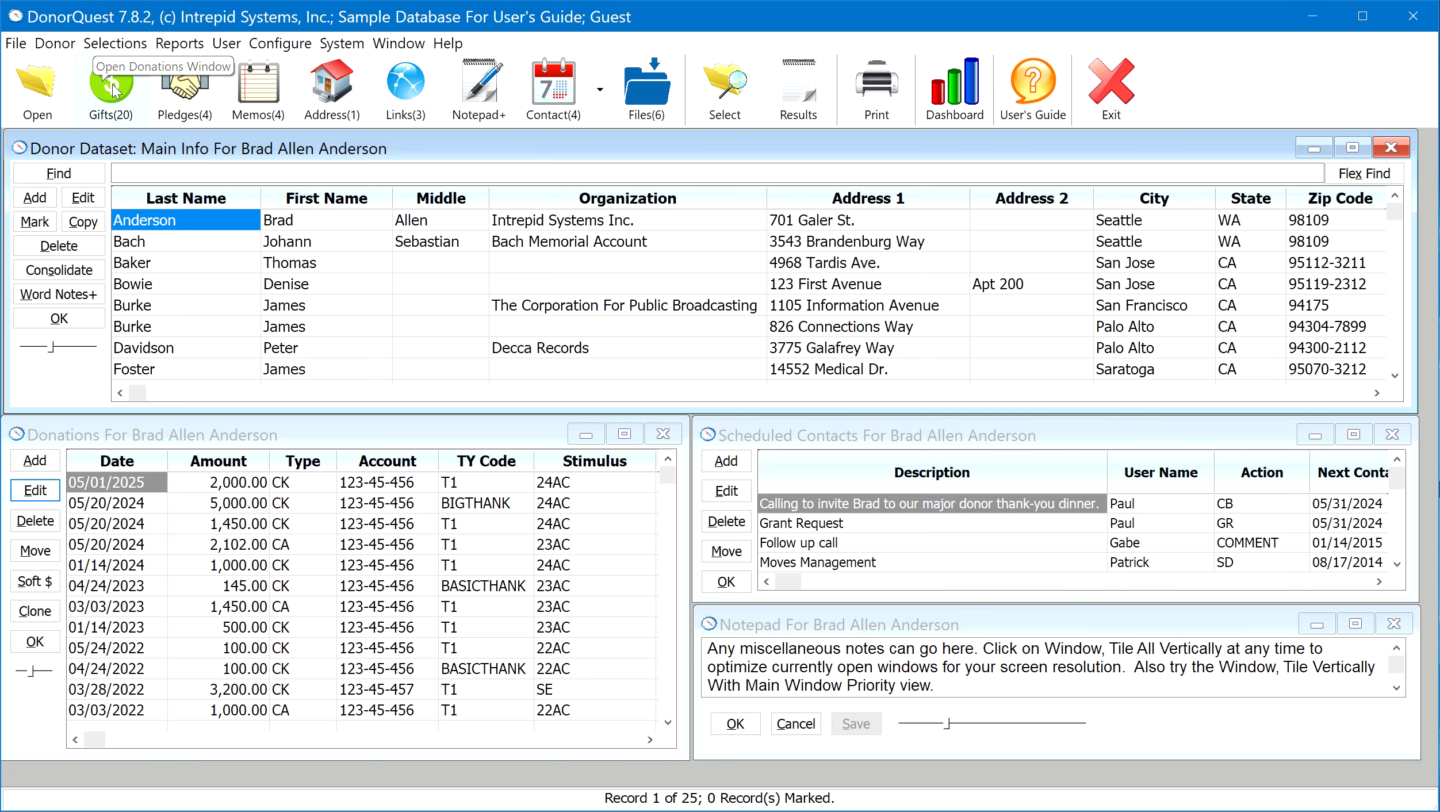
{"action": "left_click", "coordinate": [96, 440]}
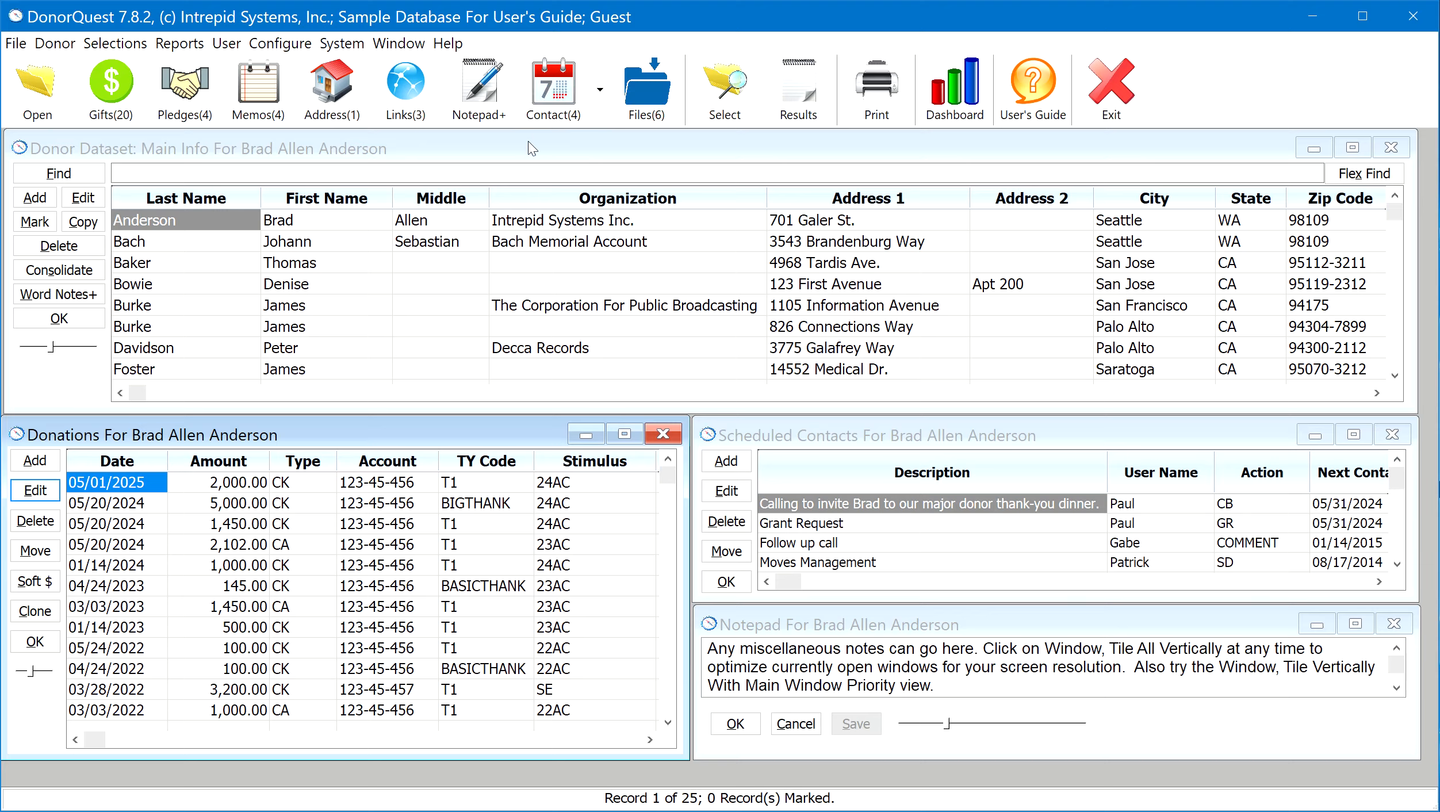
Browse down the donor list from the first record to the seventeenth, viewing each donor's linked donations, contacts and notes
{"action": "left_click", "coordinate": [187, 222]}
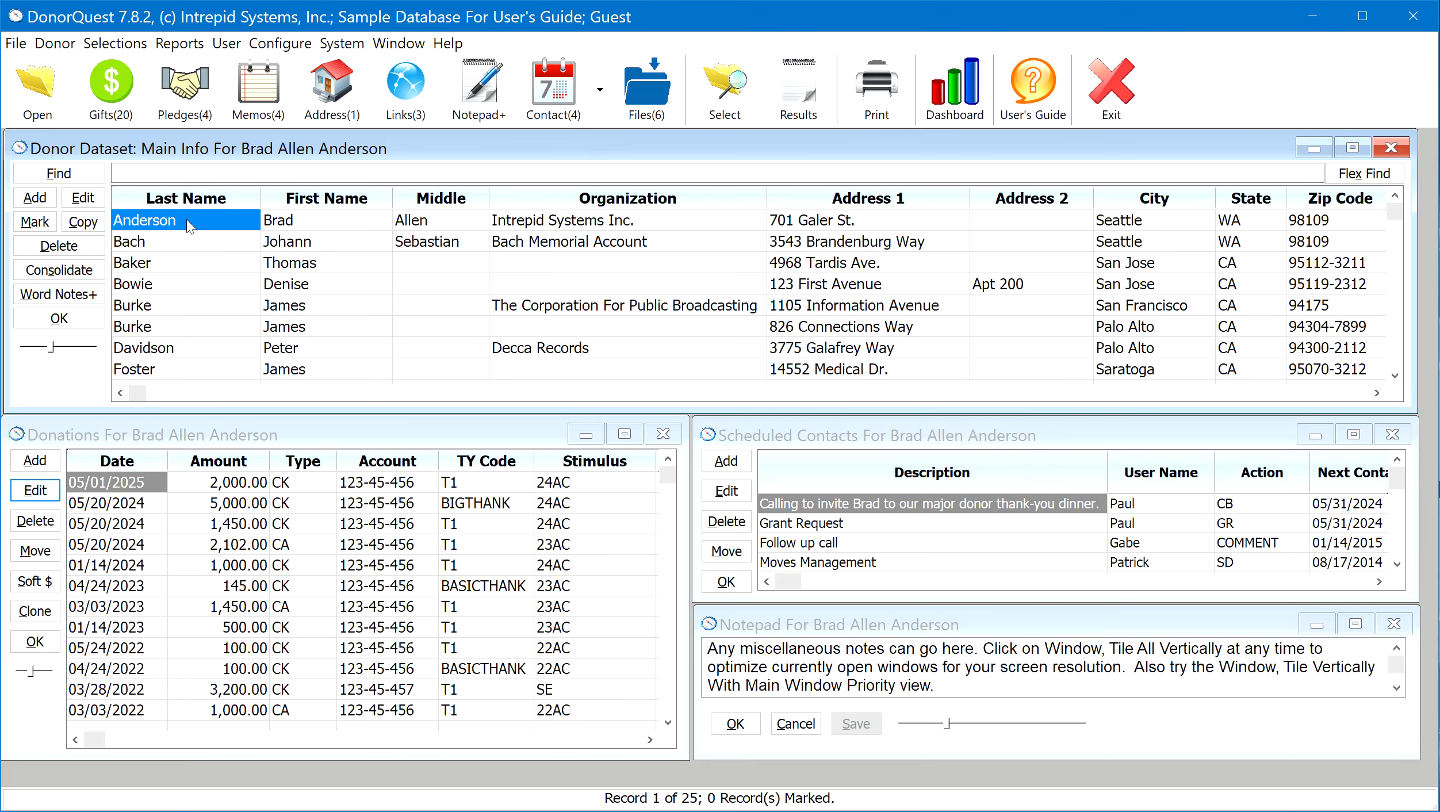
{"action": "key", "text": "Down"}
{"action": "key", "text": "Down"}
{"action": "key", "text": "Down"}
{"action": "key", "text": "Down"}
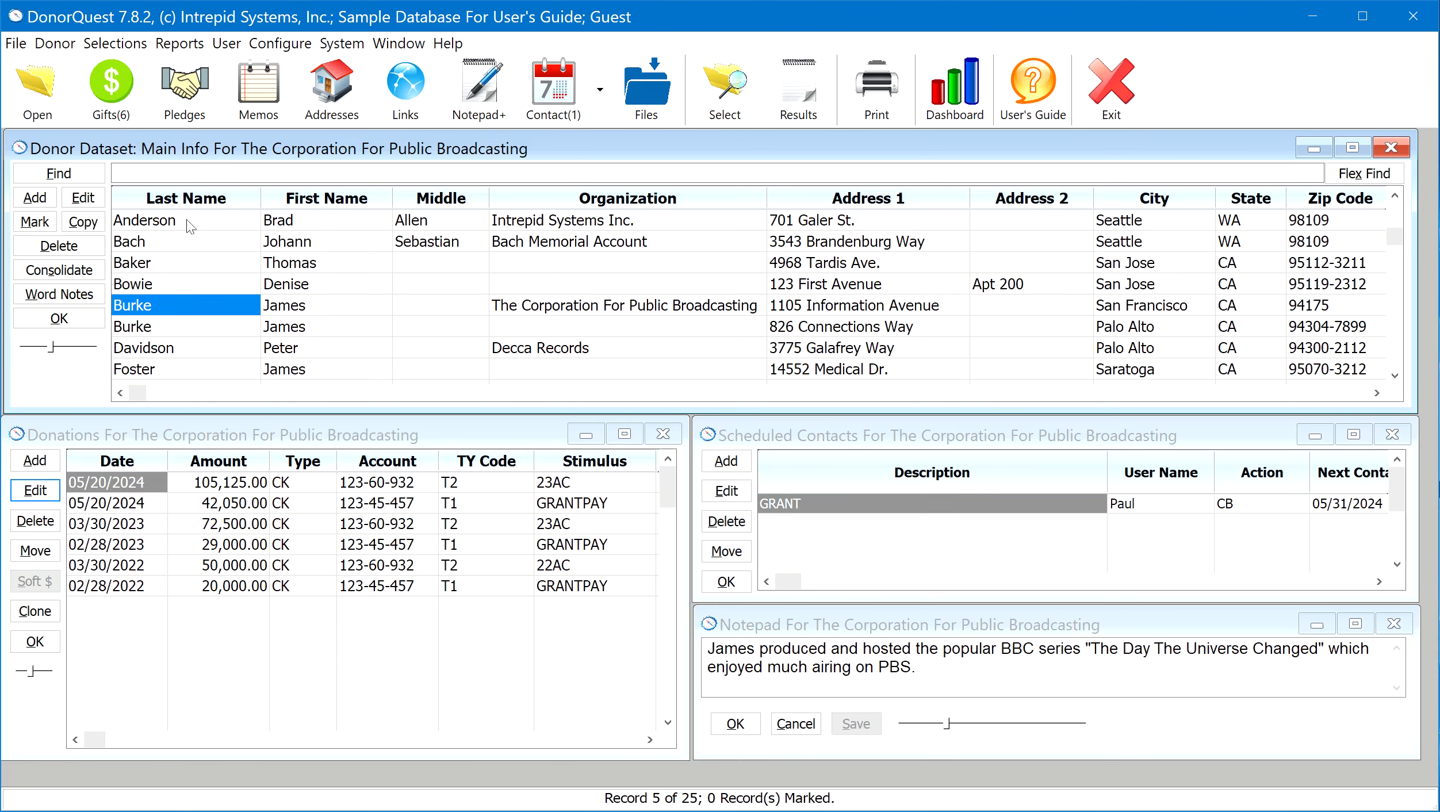
{"action": "key", "text": "Down"}
{"action": "key", "text": "Down"}
{"action": "key", "text": "Down"}
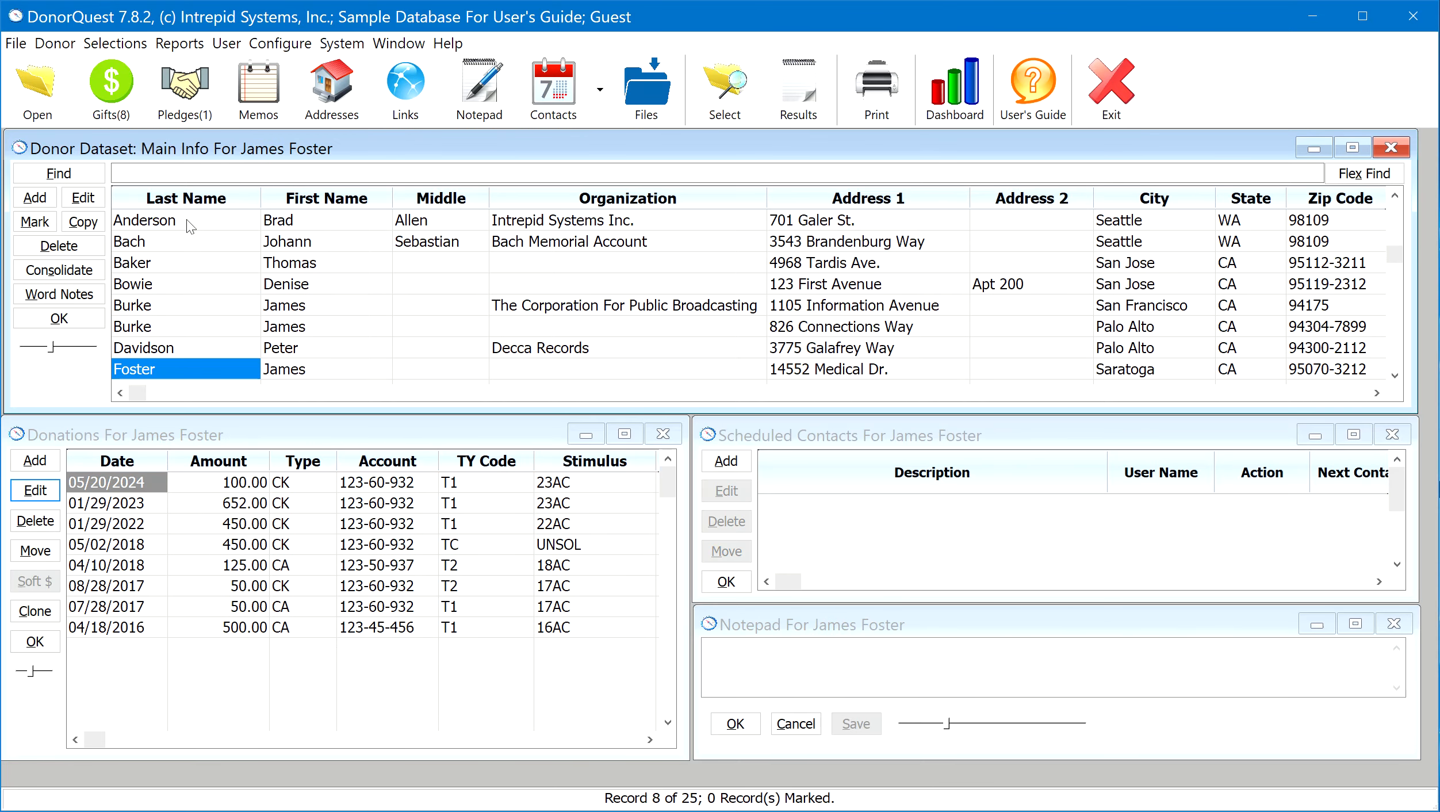
{"action": "key", "text": "Down"}
{"action": "key", "text": "Down"}
{"action": "key", "text": "Down"}
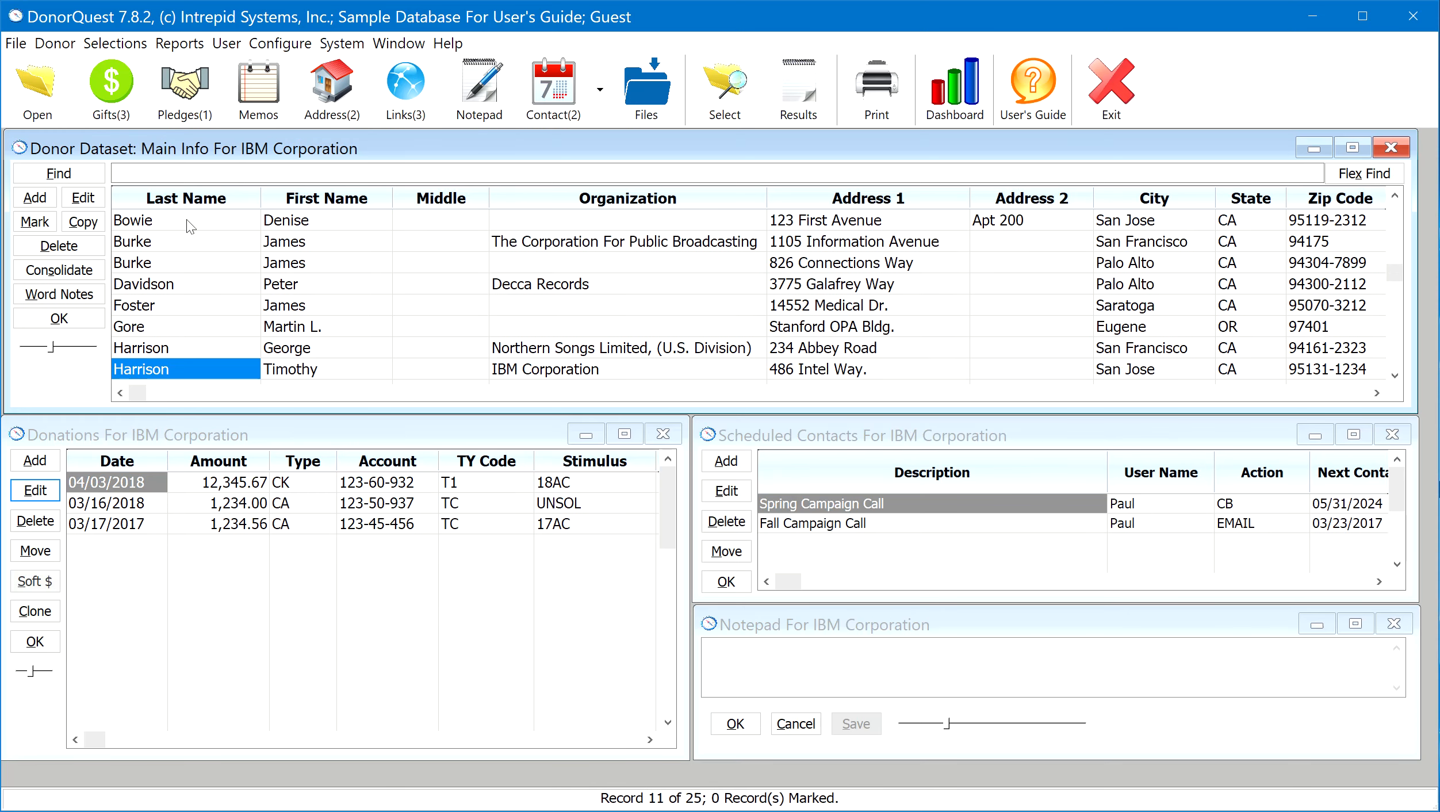
{"action": "key", "text": "Down"}
{"action": "key", "text": "Down"}
{"action": "key", "text": "Down"}
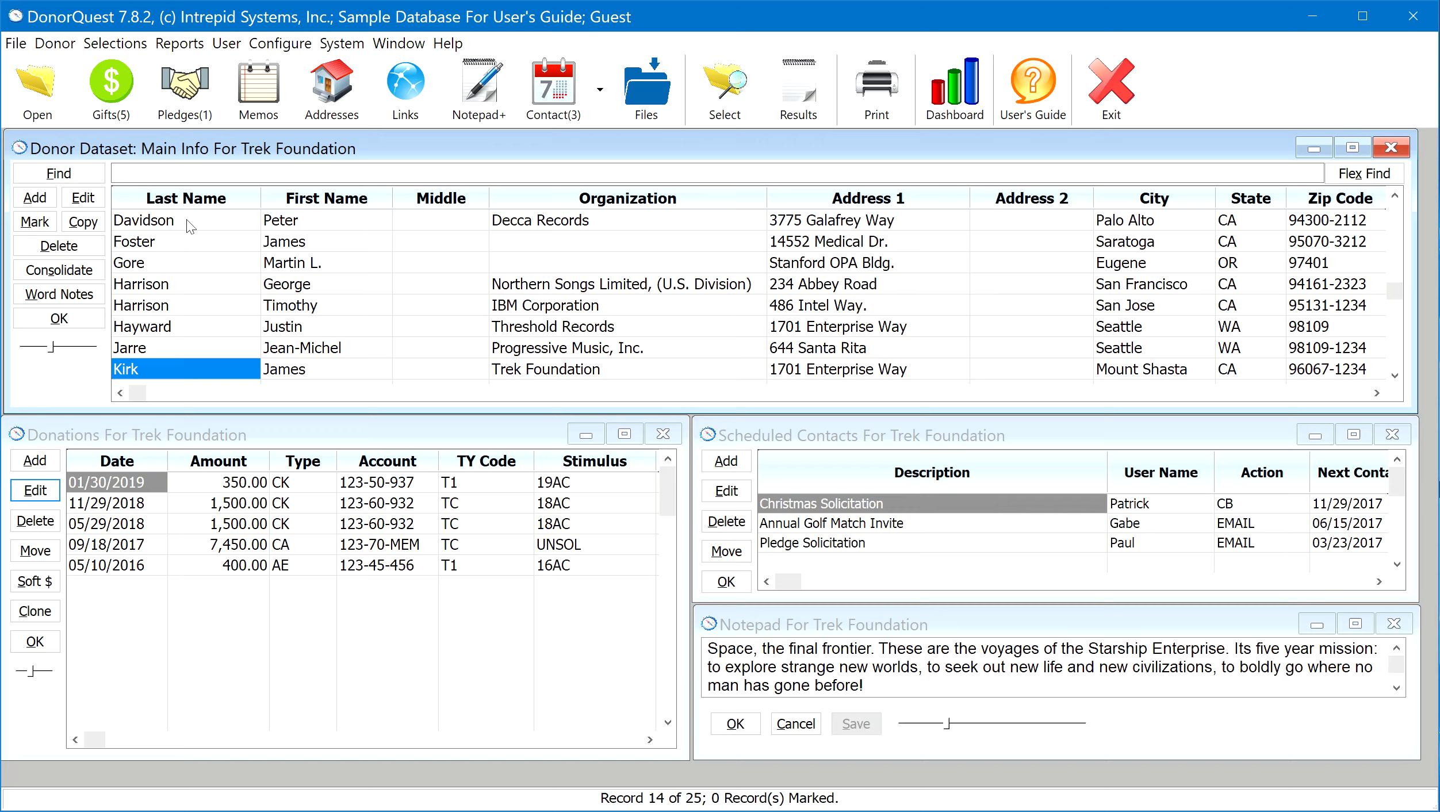
{"action": "key", "text": "Down"}
{"action": "key", "text": "Down"}
{"action": "key", "text": "Down"}
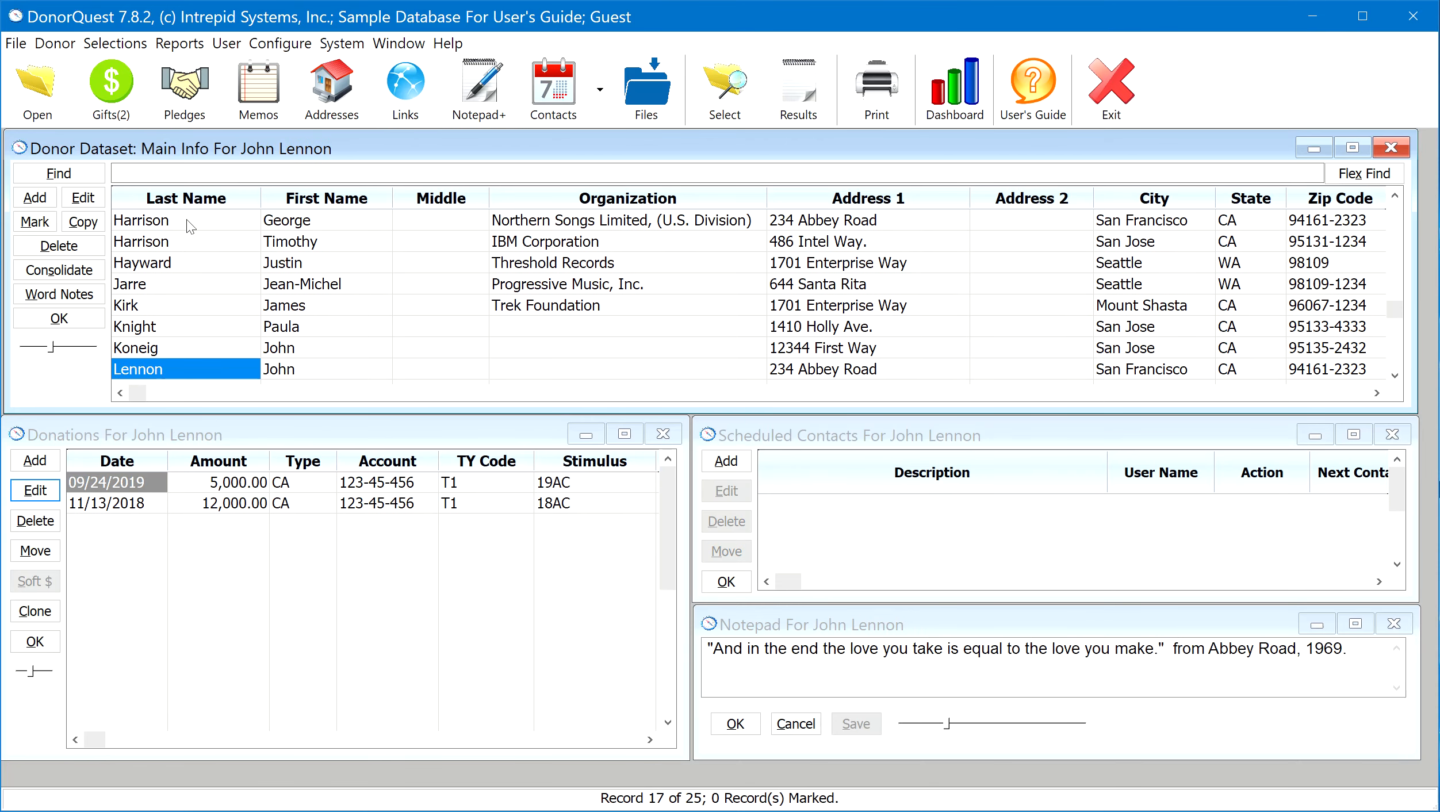
Browse back up the donor list to the first record
{"action": "key", "text": "Up"}
{"action": "key", "text": "Up"}
{"action": "key", "text": "Up"}
{"action": "key", "text": "Up"}
{"action": "key", "text": "Up"}
{"action": "key", "text": "Up"}
{"action": "key", "text": "Up"}
{"action": "key", "text": "Up"}
{"action": "key", "text": "Up"}
{"action": "key", "text": "Up"}
{"action": "key", "text": "Up"}
{"action": "key", "text": "Up"}
{"action": "key", "text": "Up"}
{"action": "key", "text": "Up"}
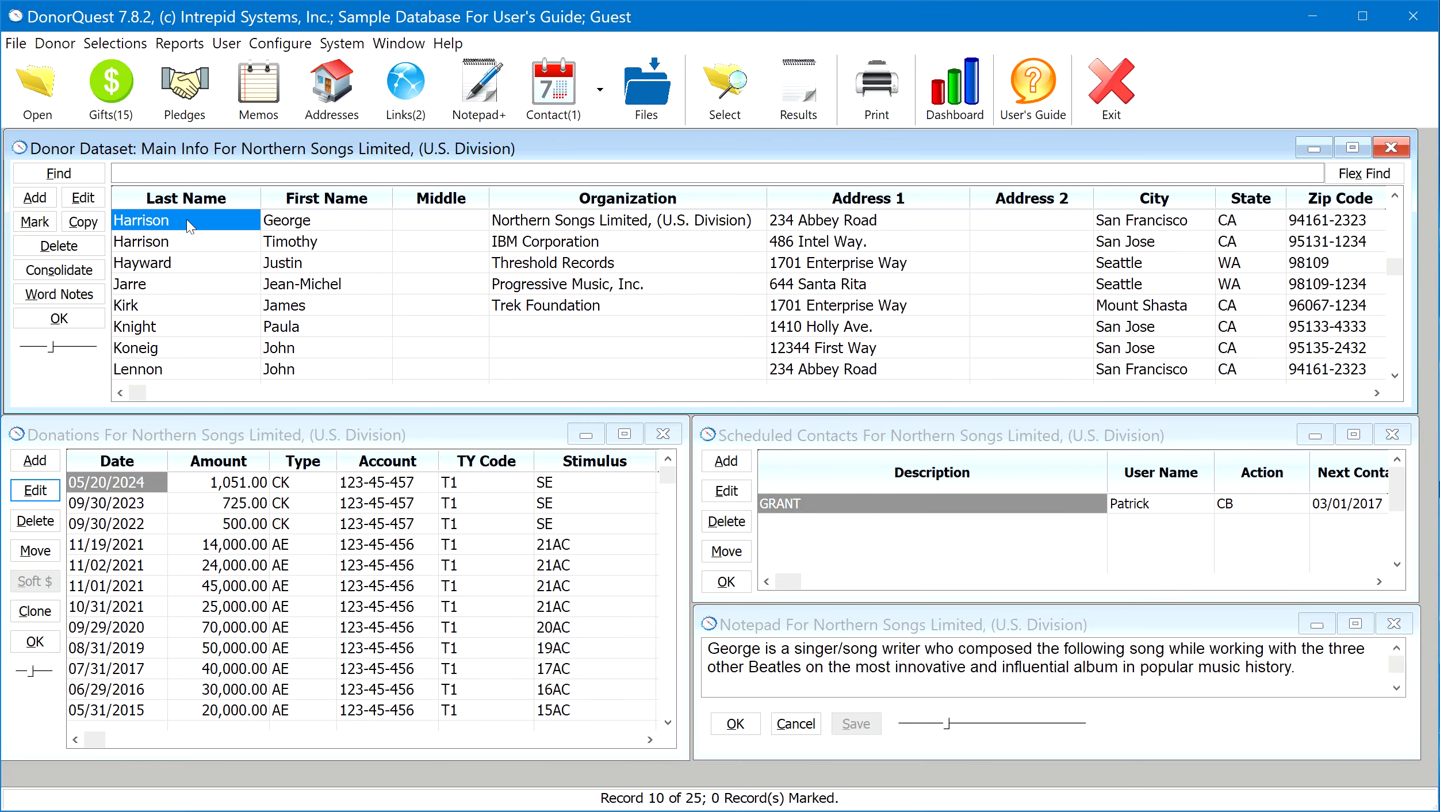
{"action": "key", "text": "Up"}
{"action": "key", "text": "Up"}
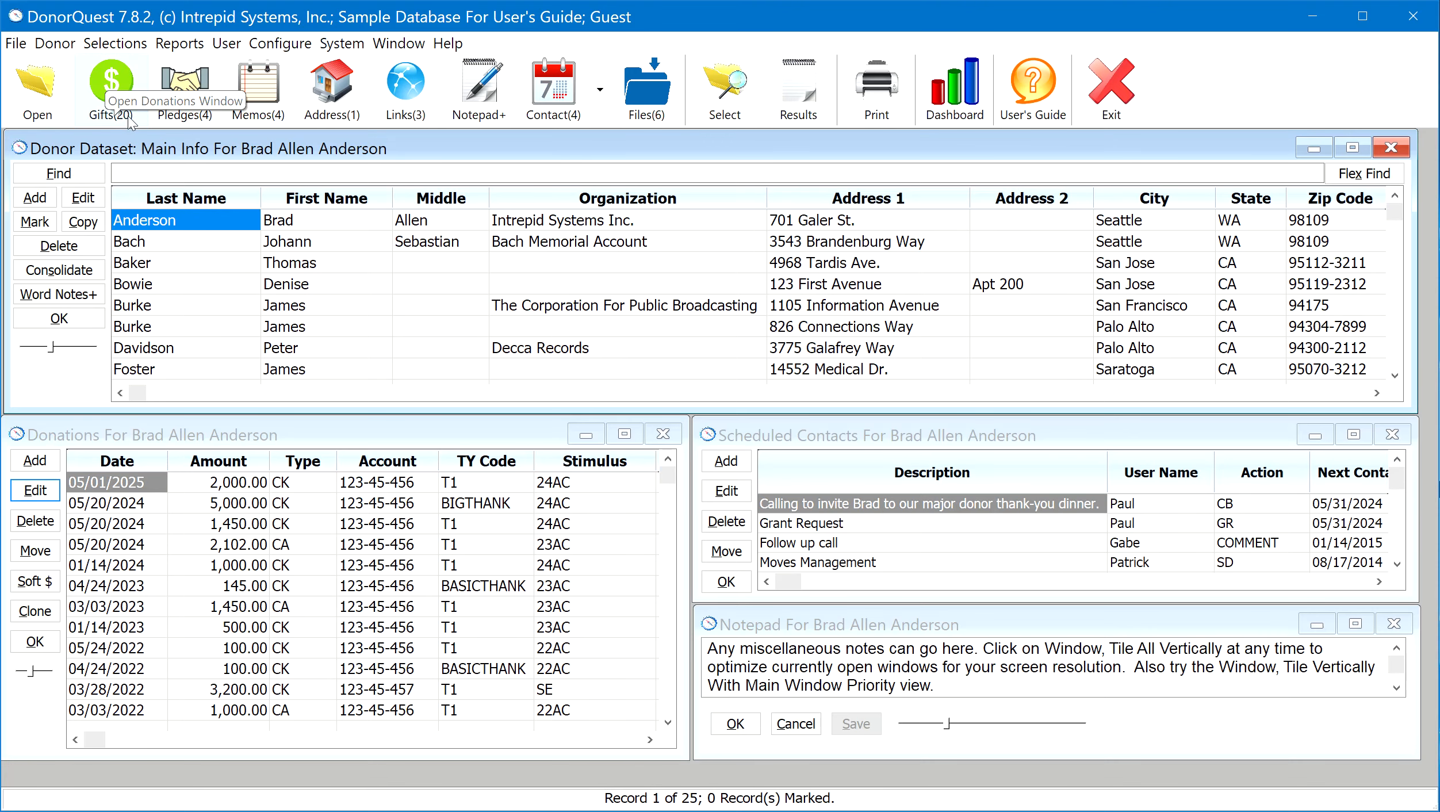
Look through the first donor's donations down to the older gifts and return to the 05/01/2025 entry
{"action": "left_click", "coordinate": [136, 489]}
{"action": "key", "text": "Down"}
{"action": "key", "text": "Down"}
{"action": "key", "text": "Down"}
{"action": "key", "text": "Down"}
{"action": "key", "text": "Down"}
{"action": "key", "text": "Down"}
{"action": "key", "text": "Down"}
{"action": "key", "text": "Down"}
{"action": "key", "text": "Down"}
{"action": "key", "text": "Down"}
{"action": "key", "text": "Down"}
{"action": "key", "text": "Down"}
{"action": "key", "text": "Down"}
{"action": "key", "text": "Down"}
{"action": "key", "text": "Down"}
{"action": "key", "text": "Down"}
{"action": "key", "text": "Down"}
{"action": "key", "text": "Down"}
{"action": "key", "text": "Down"}
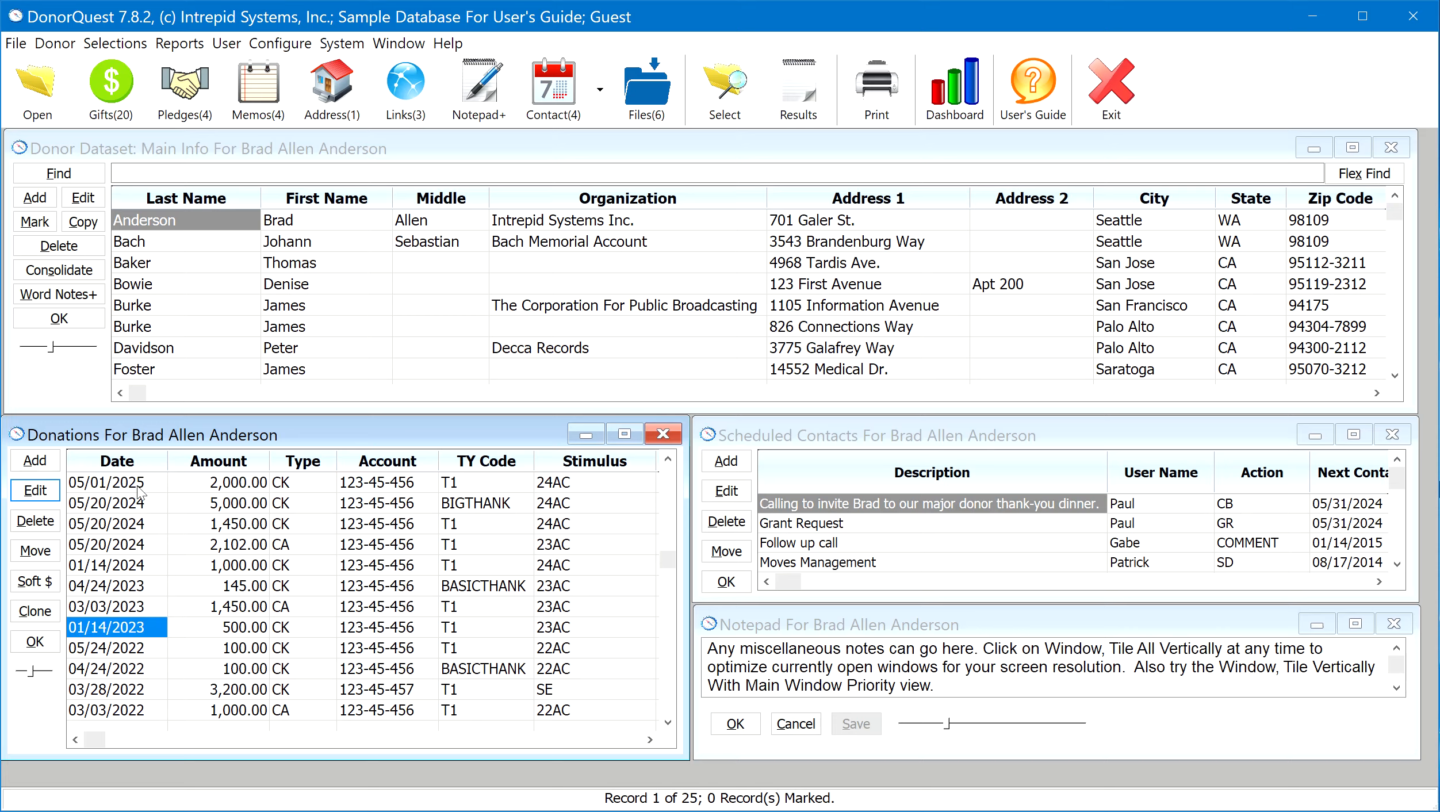
{"action": "key", "text": "Up"}
{"action": "key", "text": "Up"}
{"action": "key", "text": "Up"}
{"action": "key", "text": "Up"}
{"action": "key", "text": "Up"}
{"action": "key", "text": "Up"}
{"action": "key", "text": "Up"}
{"action": "key", "text": "Up"}
{"action": "key", "text": "Up"}
{"action": "key", "text": "Up"}
{"action": "key", "text": "Up"}
{"action": "key", "text": "Up"}
{"action": "key", "text": "Up"}
{"action": "key", "text": "Up"}
{"action": "key", "text": "Up"}
{"action": "key", "text": "Up"}
{"action": "key", "text": "Up"}
{"action": "key", "text": "Up"}
{"action": "key", "text": "Up"}
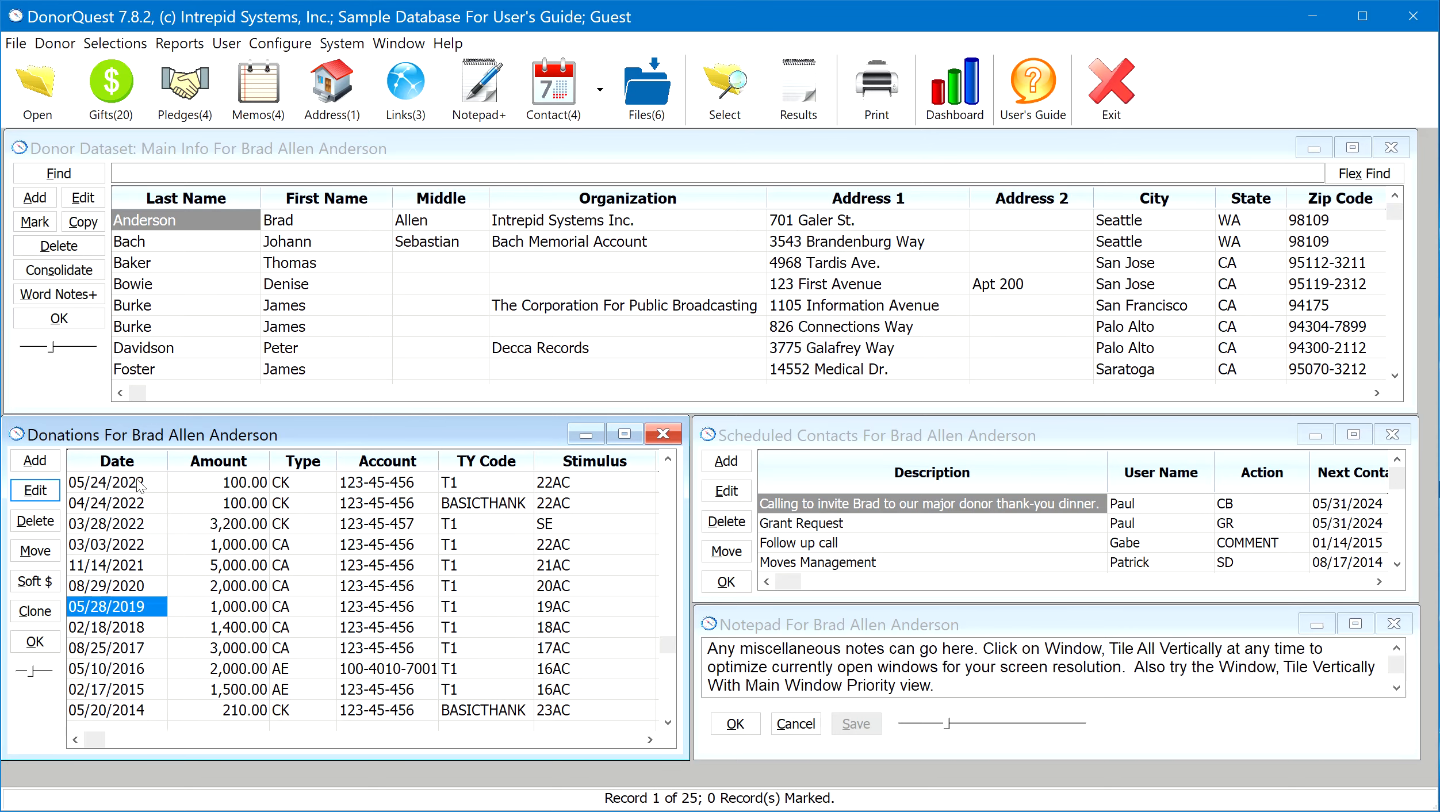
{"action": "key", "text": "Up"}
{"action": "key", "text": "Up"}
{"action": "key", "text": "Up"}
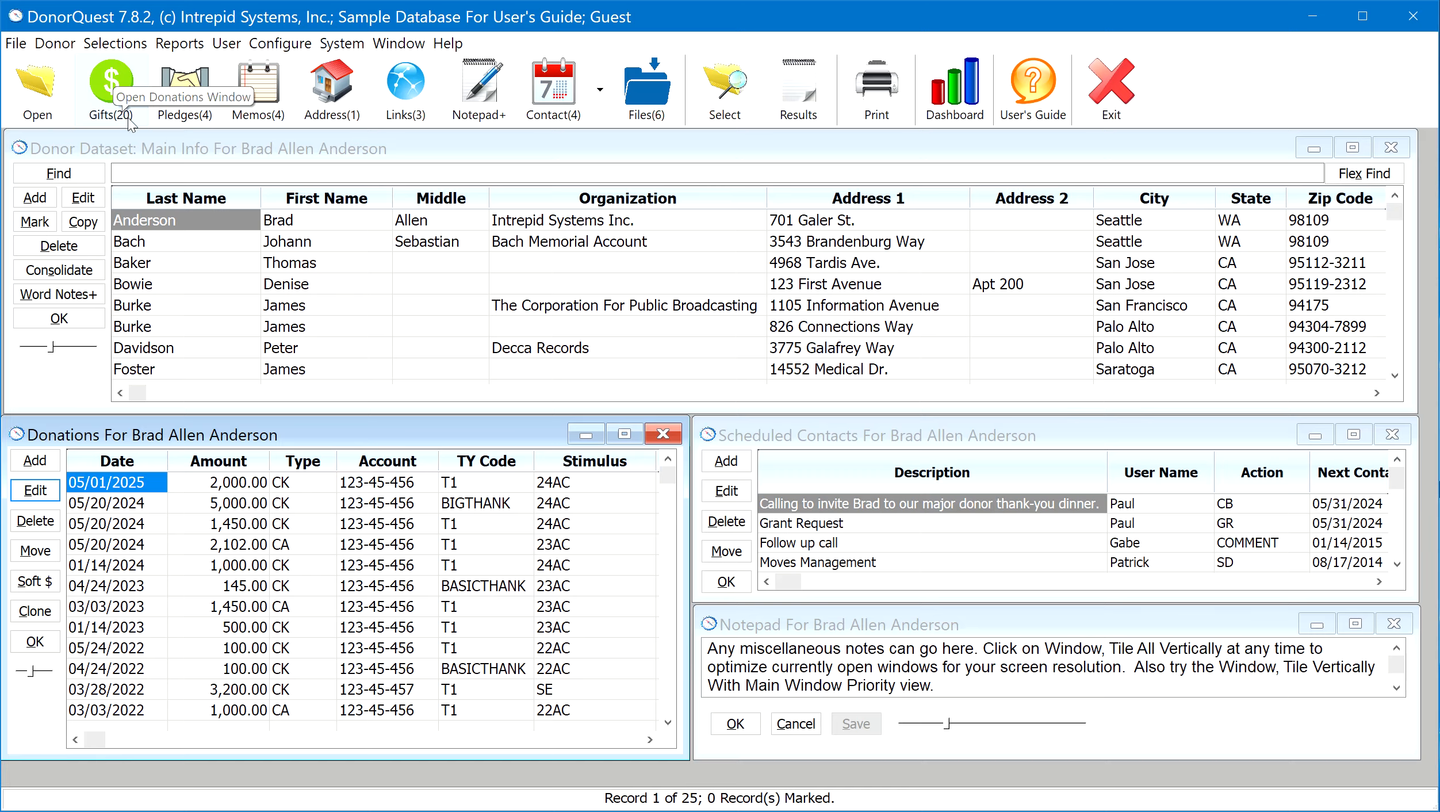
Examine the further columns of the first donor's row in the main list and return to the Last Name column
{"action": "left_click", "coordinate": [191, 218]}
{"action": "key", "text": "Right"}
{"action": "key", "text": "Right"}
{"action": "key", "text": "Right"}
{"action": "key", "text": "Right"}
{"action": "key", "text": "Right"}
{"action": "key", "text": "Right"}
{"action": "key", "text": "Right"}
{"action": "key", "text": "Right"}
{"action": "key", "text": "Right"}
{"action": "key", "text": "Right"}
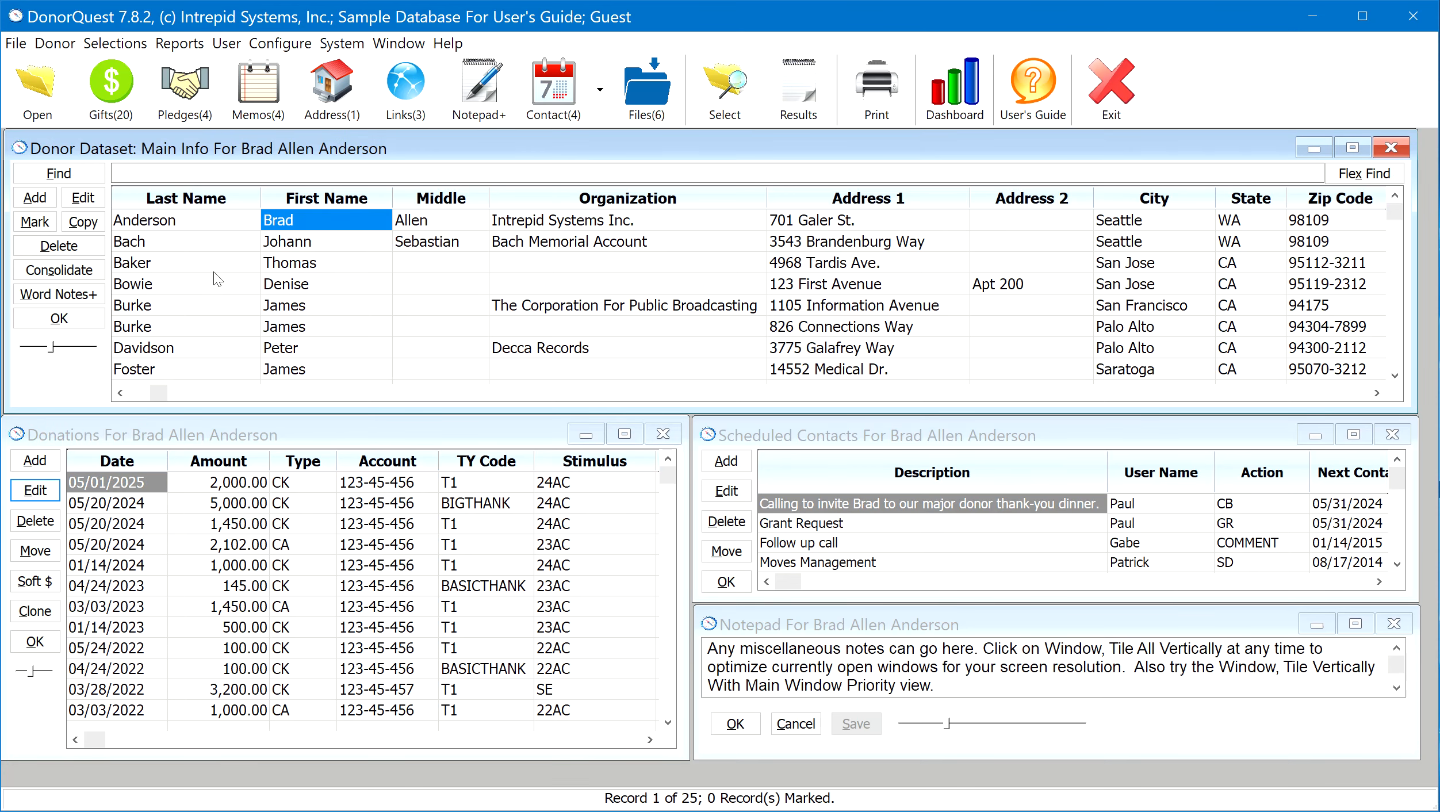
{"action": "key", "text": "Right"}
{"action": "key", "text": "Right"}
{"action": "key", "text": "Right"}
{"action": "key", "text": "Right"}
{"action": "key", "text": "Right"}
{"action": "key", "text": "Right"}
{"action": "key", "text": "Right"}
{"action": "key", "text": "Right"}
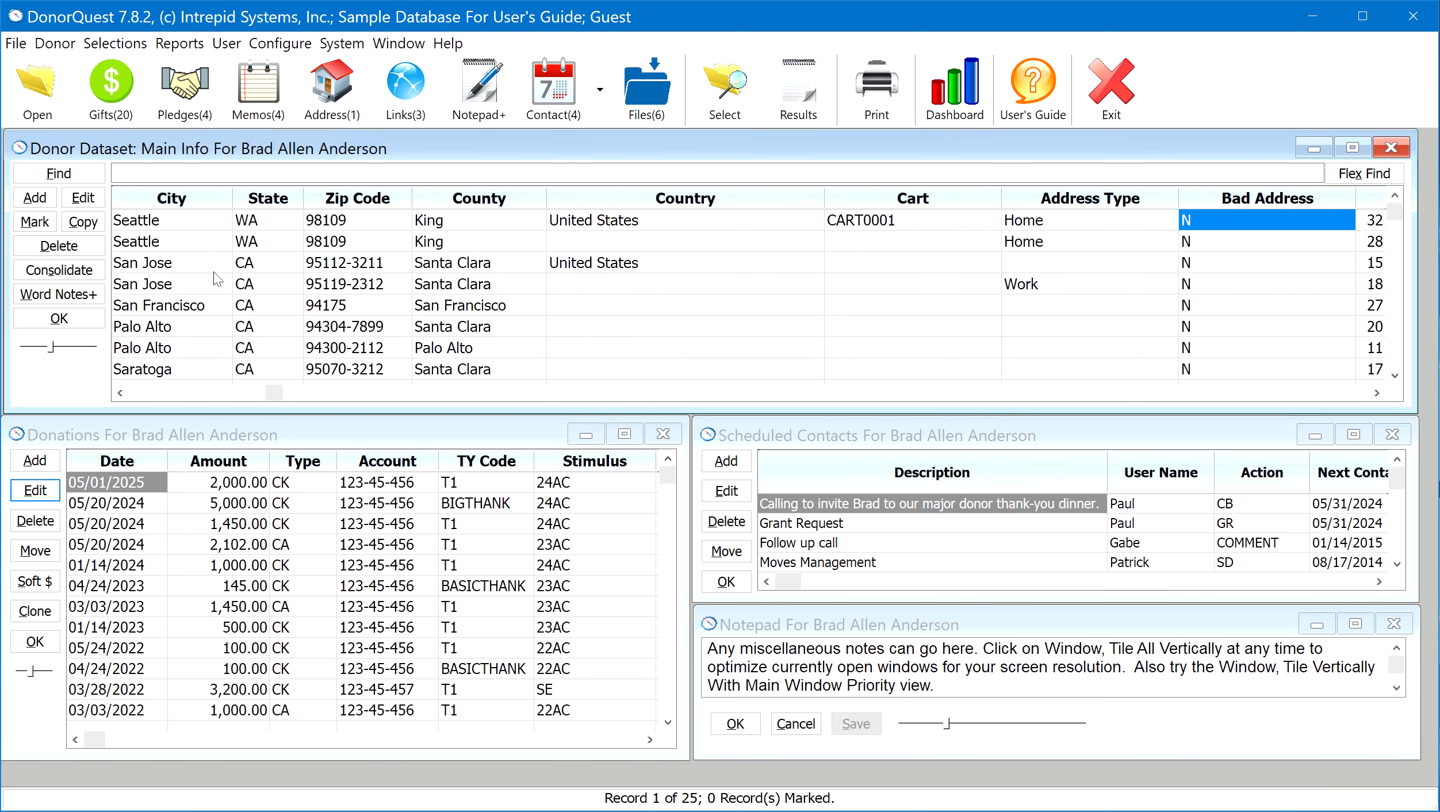
{"action": "key", "text": "Left"}
{"action": "key", "text": "Left"}
{"action": "key", "text": "Left"}
{"action": "key", "text": "Left"}
{"action": "key", "text": "Left"}
{"action": "key", "text": "Left"}
{"action": "key", "text": "Left"}
{"action": "key", "text": "Left"}
{"action": "key", "text": "Left"}
{"action": "key", "text": "Left"}
{"action": "key", "text": "Left"}
{"action": "key", "text": "Left"}
{"action": "key", "text": "Left"}
{"action": "key", "text": "Left"}
{"action": "key", "text": "Left"}
{"action": "key", "text": "Left"}
{"action": "key", "text": "Left"}
{"action": "key", "text": "Left"}
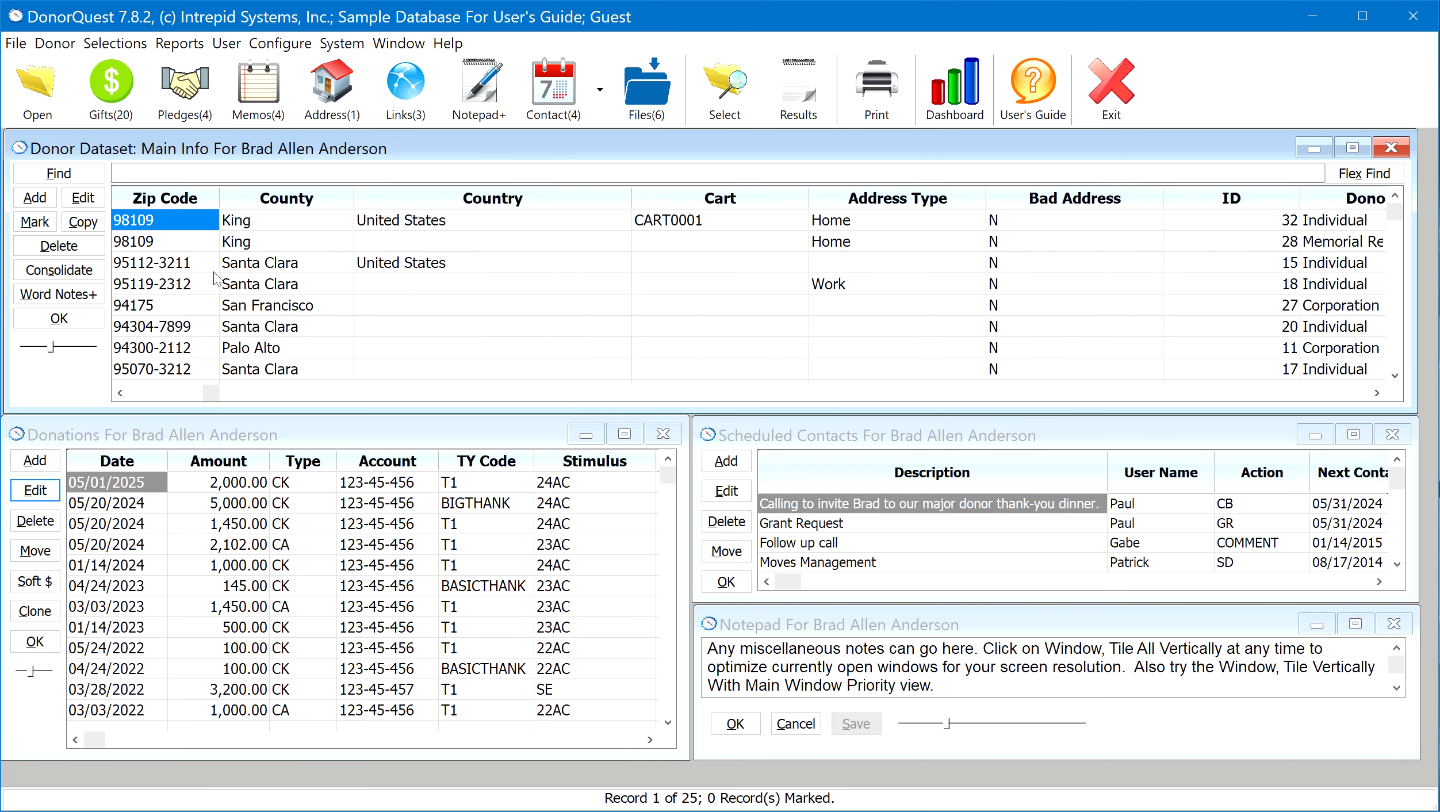
Move down a few donors in the main list and return to the first record
{"action": "key", "text": "Down"}
{"action": "key", "text": "Down"}
{"action": "key", "text": "Down"}
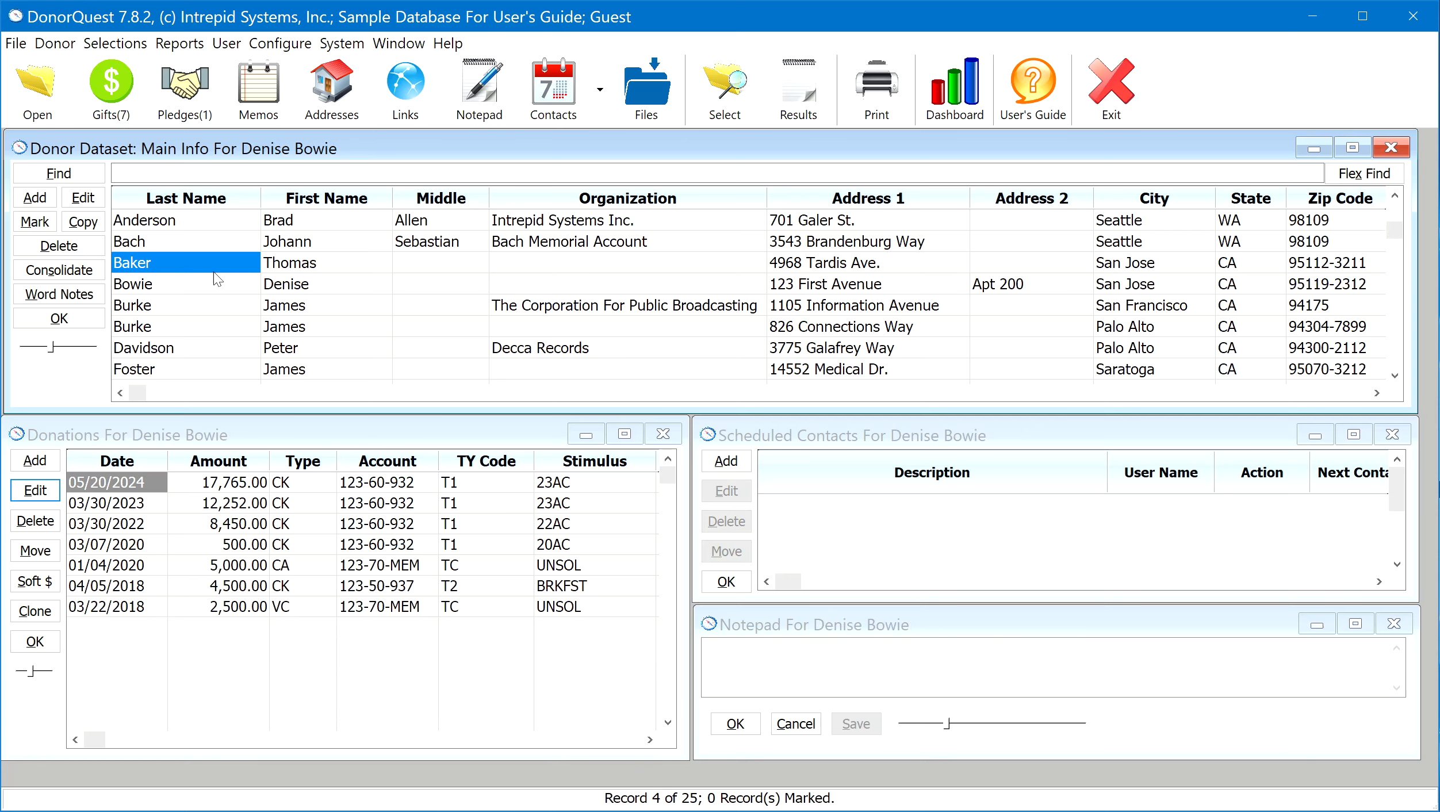
{"action": "key", "text": "Up"}
{"action": "key", "text": "Up"}
{"action": "key", "text": "Up"}
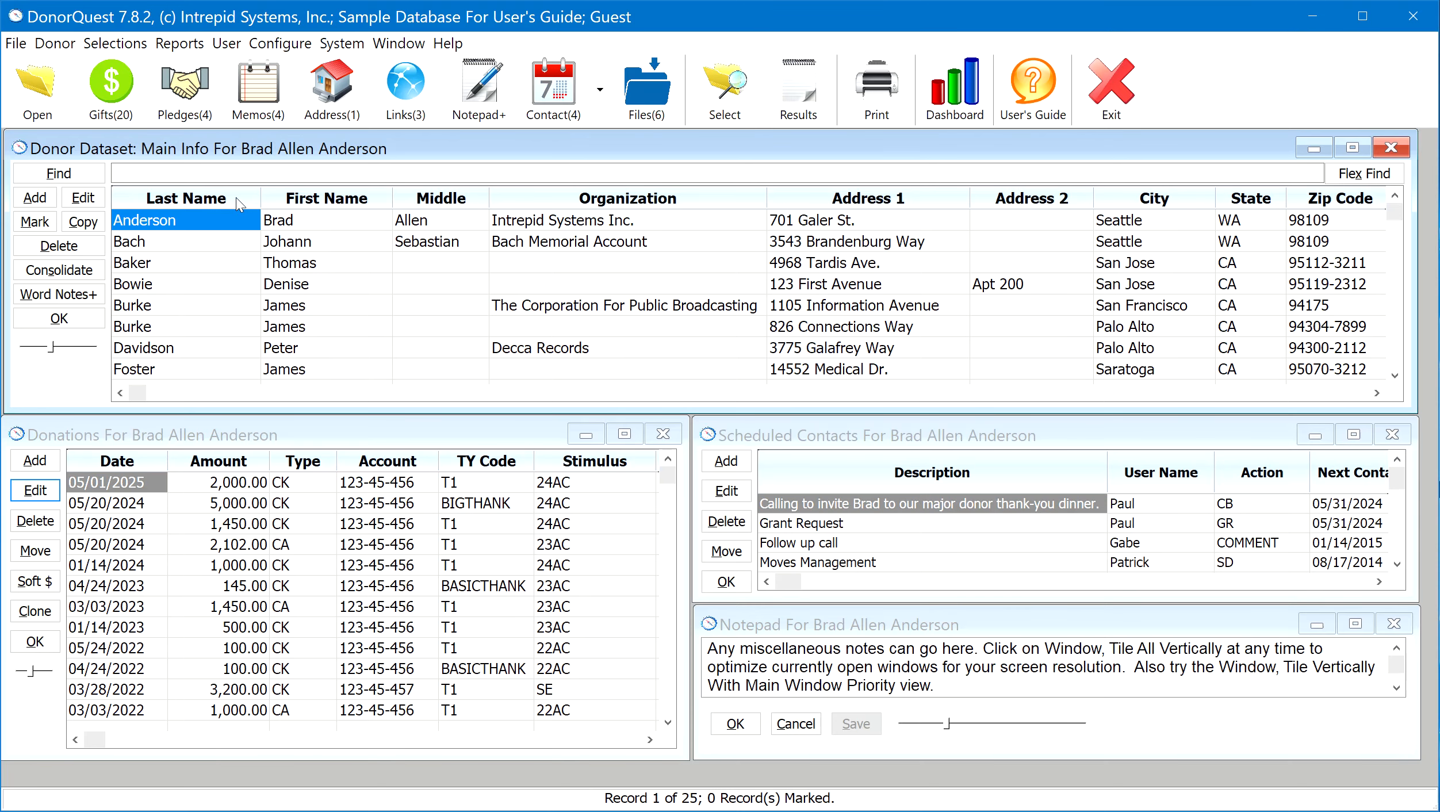
Sort the donor list by first name, last name and organization, finishing with it sorted by last name
{"action": "left_click", "coordinate": [302, 198]}
{"action": "left_click", "coordinate": [231, 198]}
{"action": "left_click", "coordinate": [509, 200]}
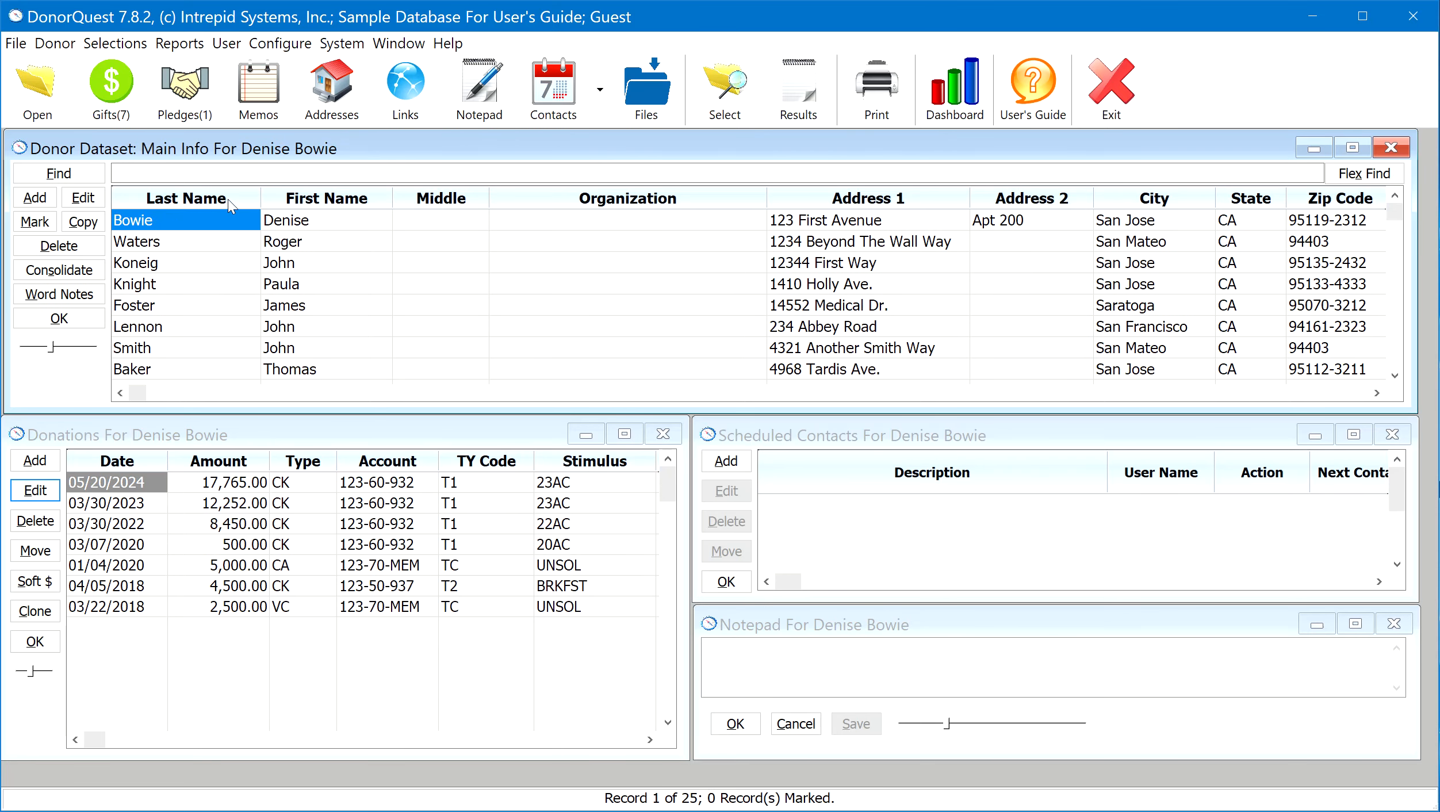
{"action": "left_click", "coordinate": [228, 198]}
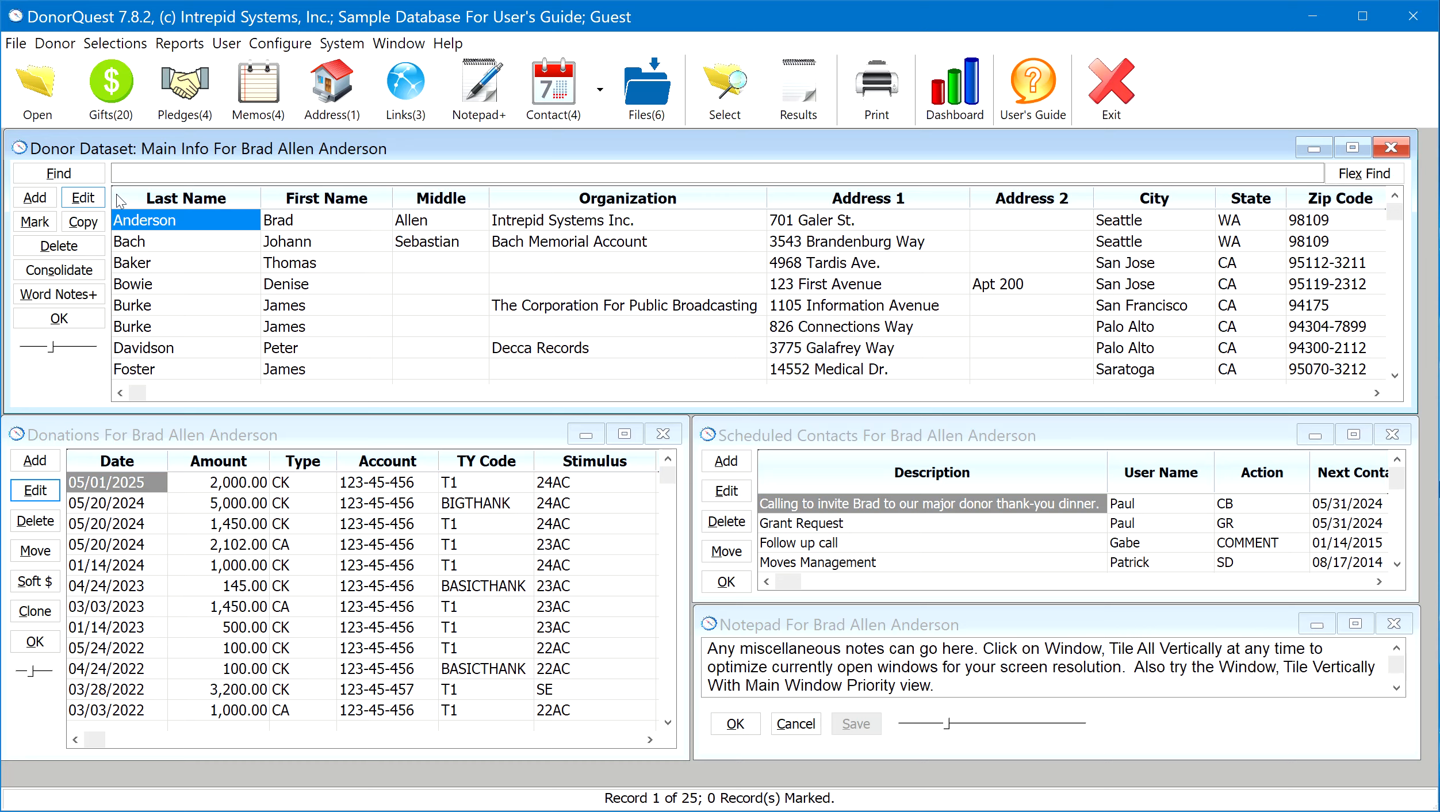
Tile all open windows vertically
{"action": "left_click", "coordinate": [402, 44]}
{"action": "left_click", "coordinate": [441, 131]}
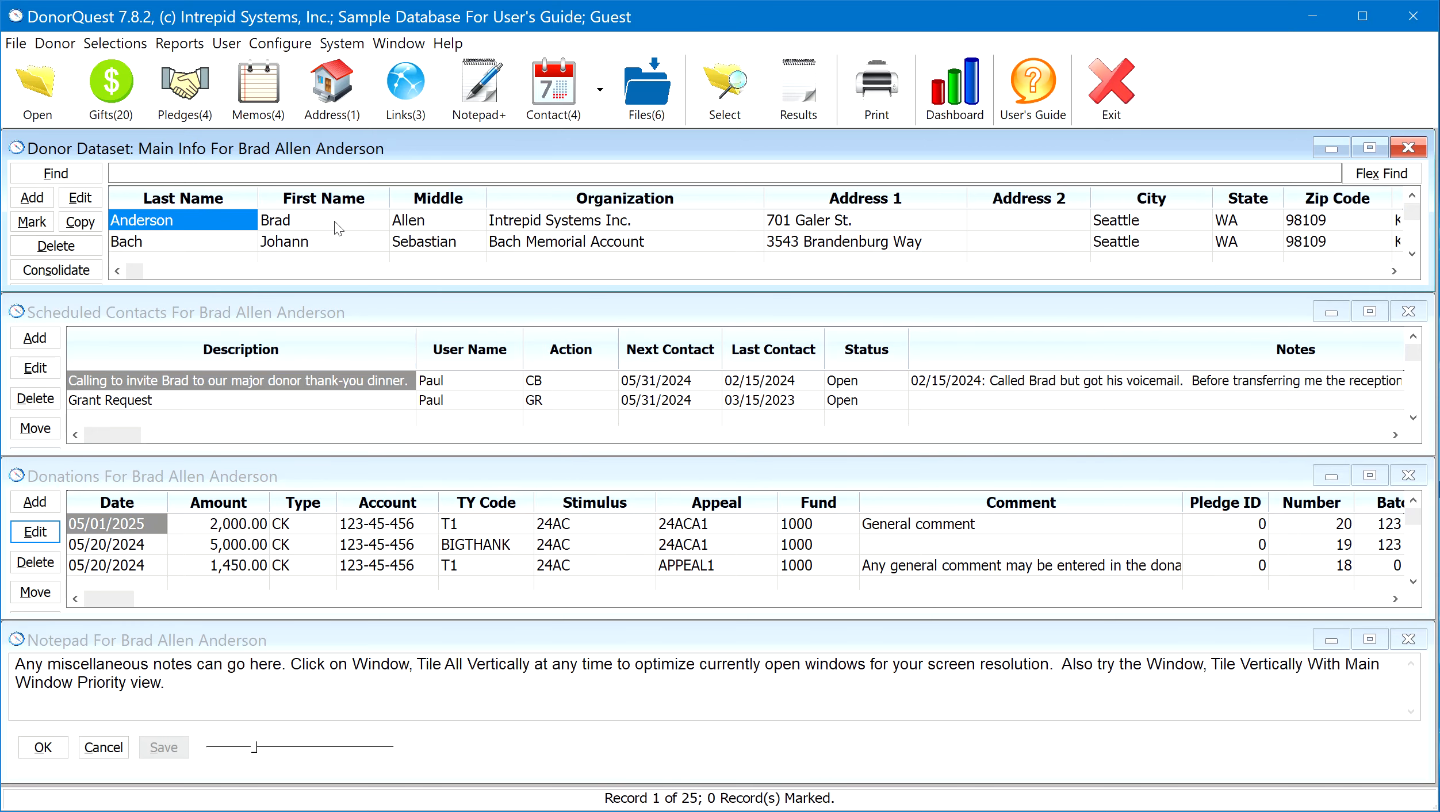
Open the first donor's pledges and tile all windows vertically so the pledges are included in the layout
{"action": "left_click", "coordinate": [189, 101]}
{"action": "left_click_drag", "start_coordinate": [389, 310], "coordinate": [507, 258]}
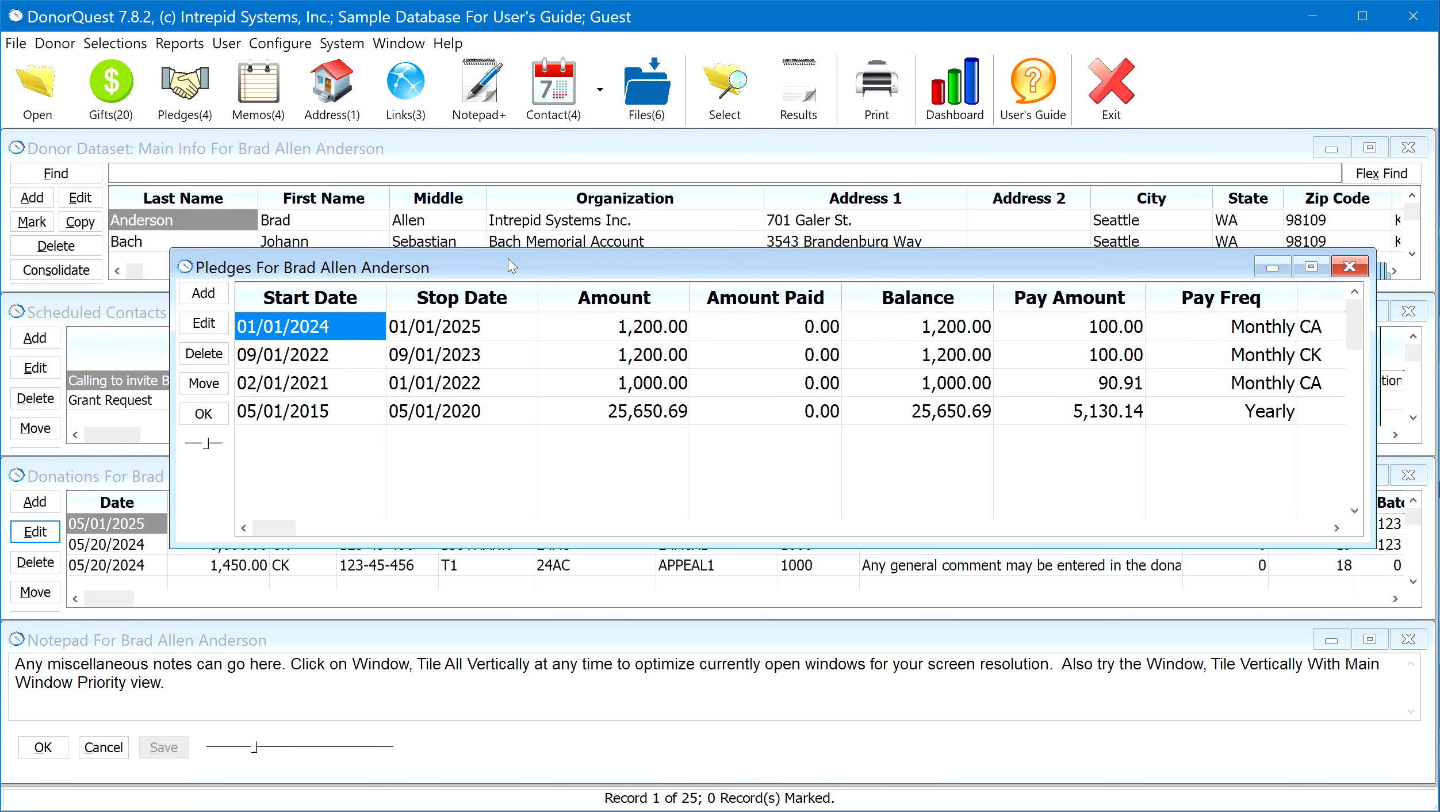
{"action": "left_click", "coordinate": [399, 45]}
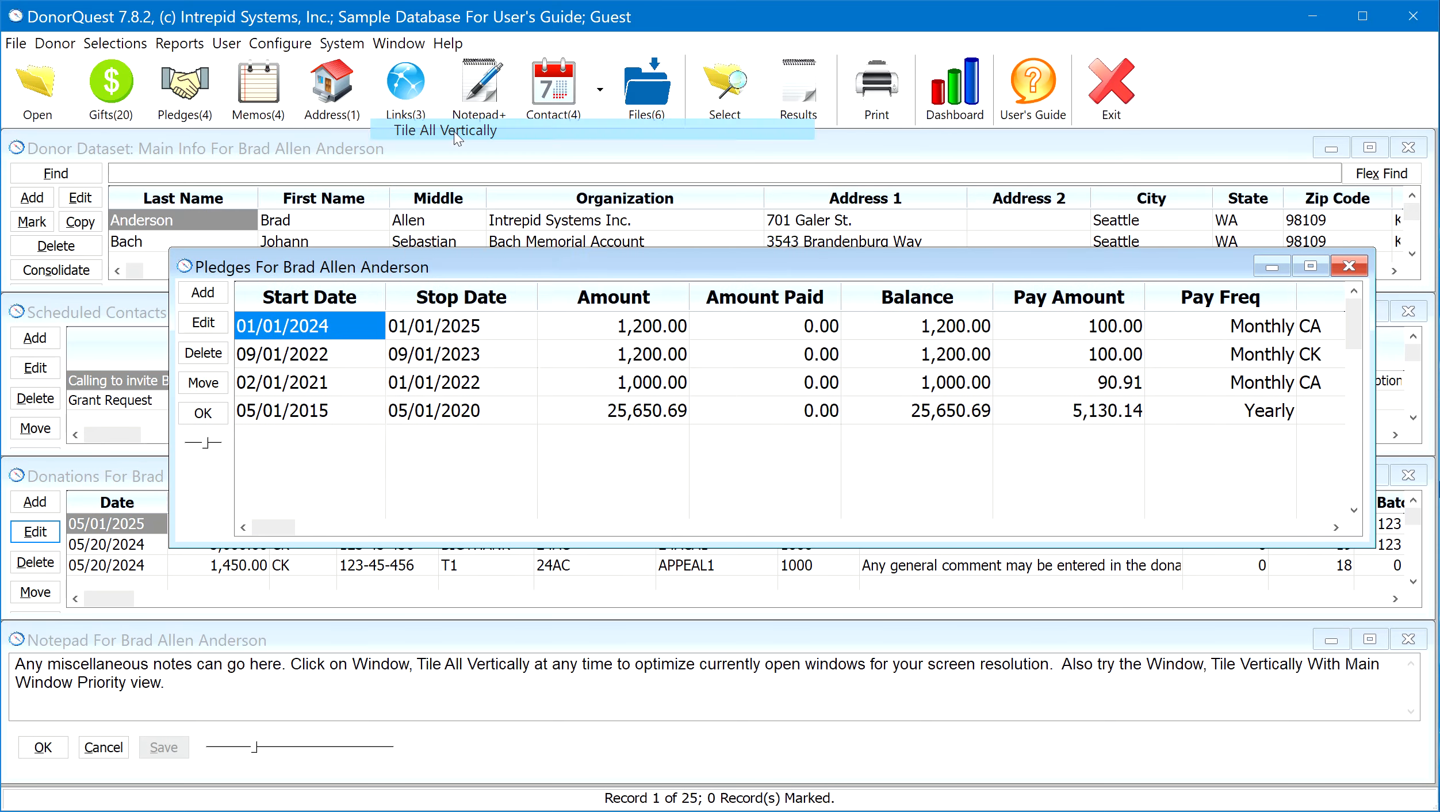
{"action": "left_click", "coordinate": [458, 132]}
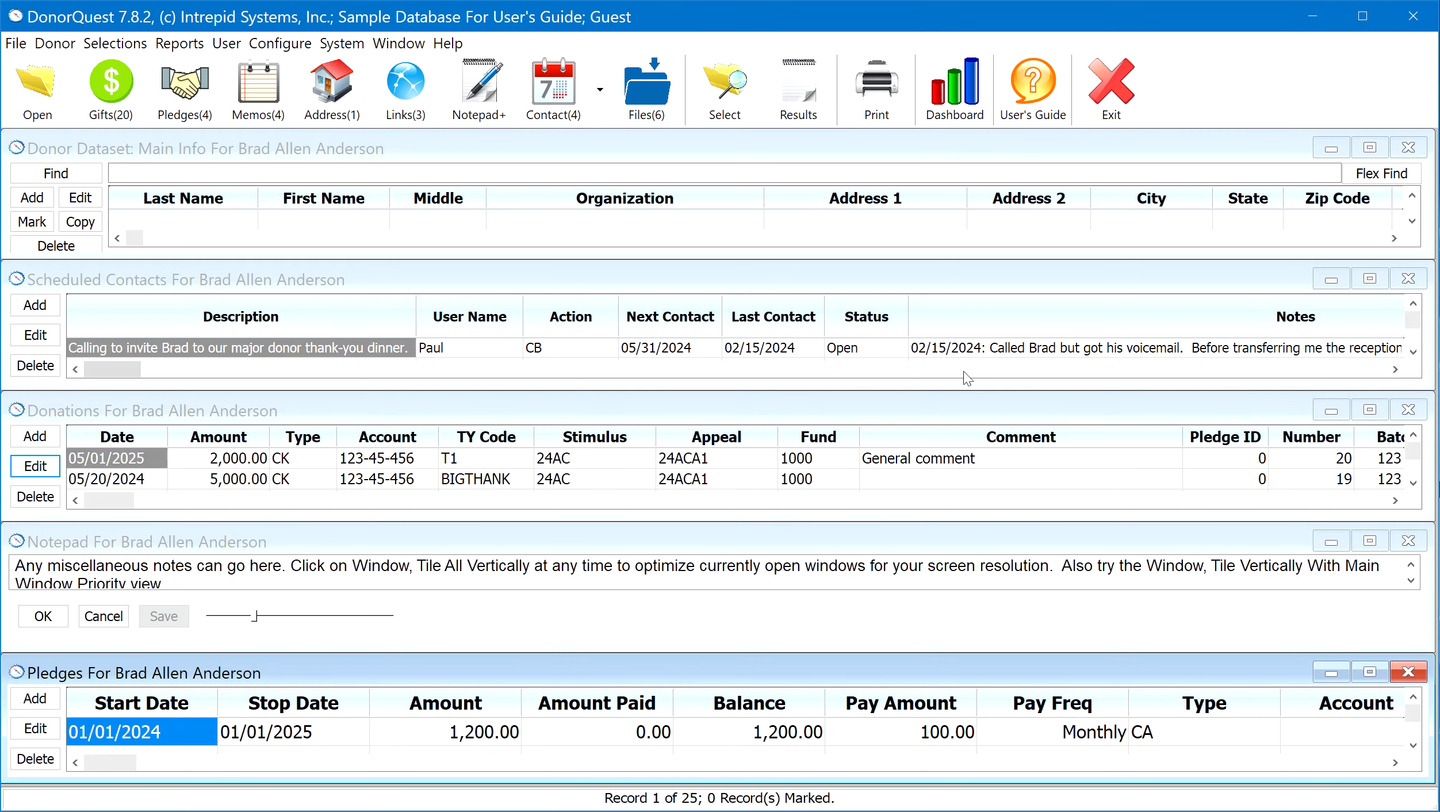
Close the Scheduled Contacts and Notepad windows and tile the remaining three windows vertically
{"action": "left_click", "coordinate": [1408, 278]}
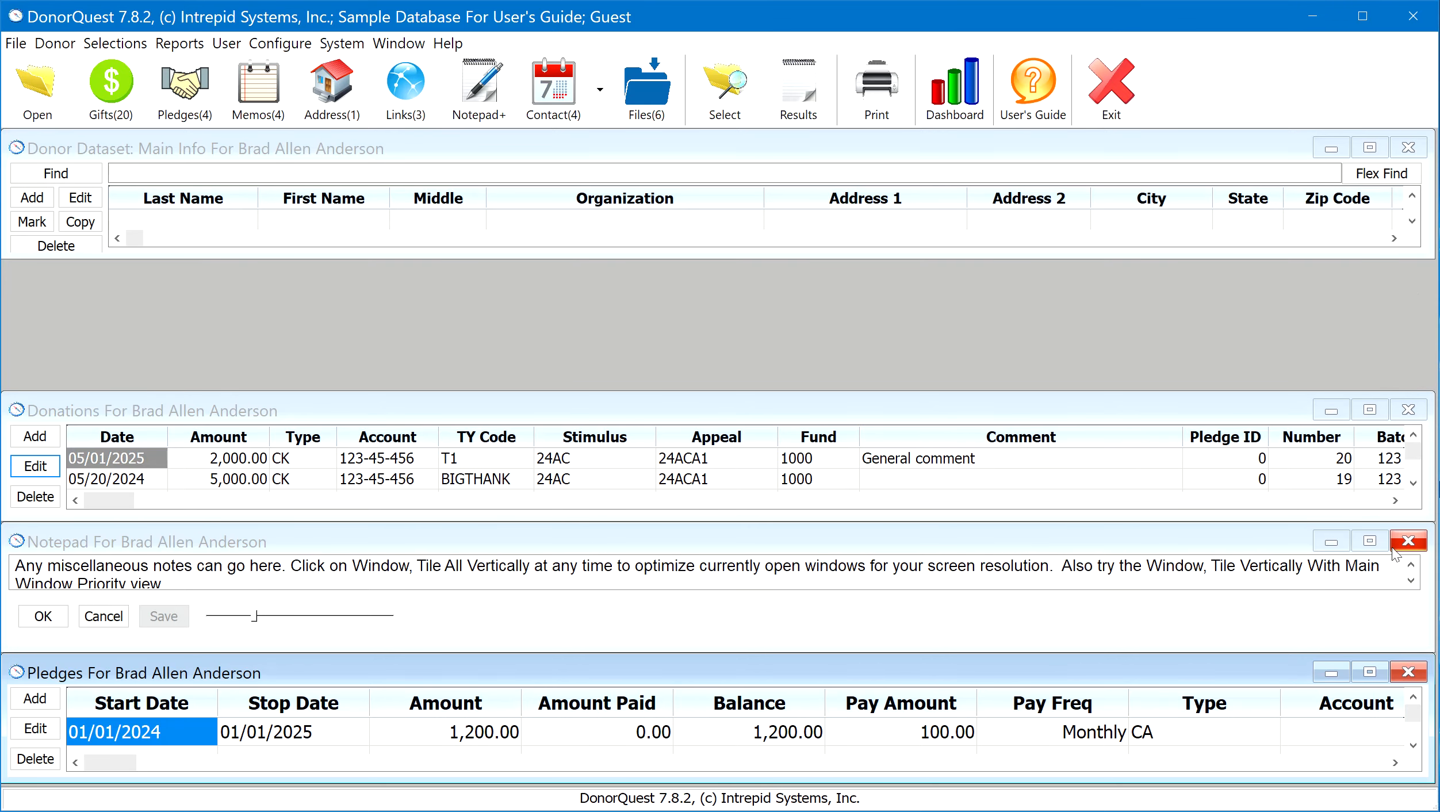
{"action": "left_click", "coordinate": [1407, 544]}
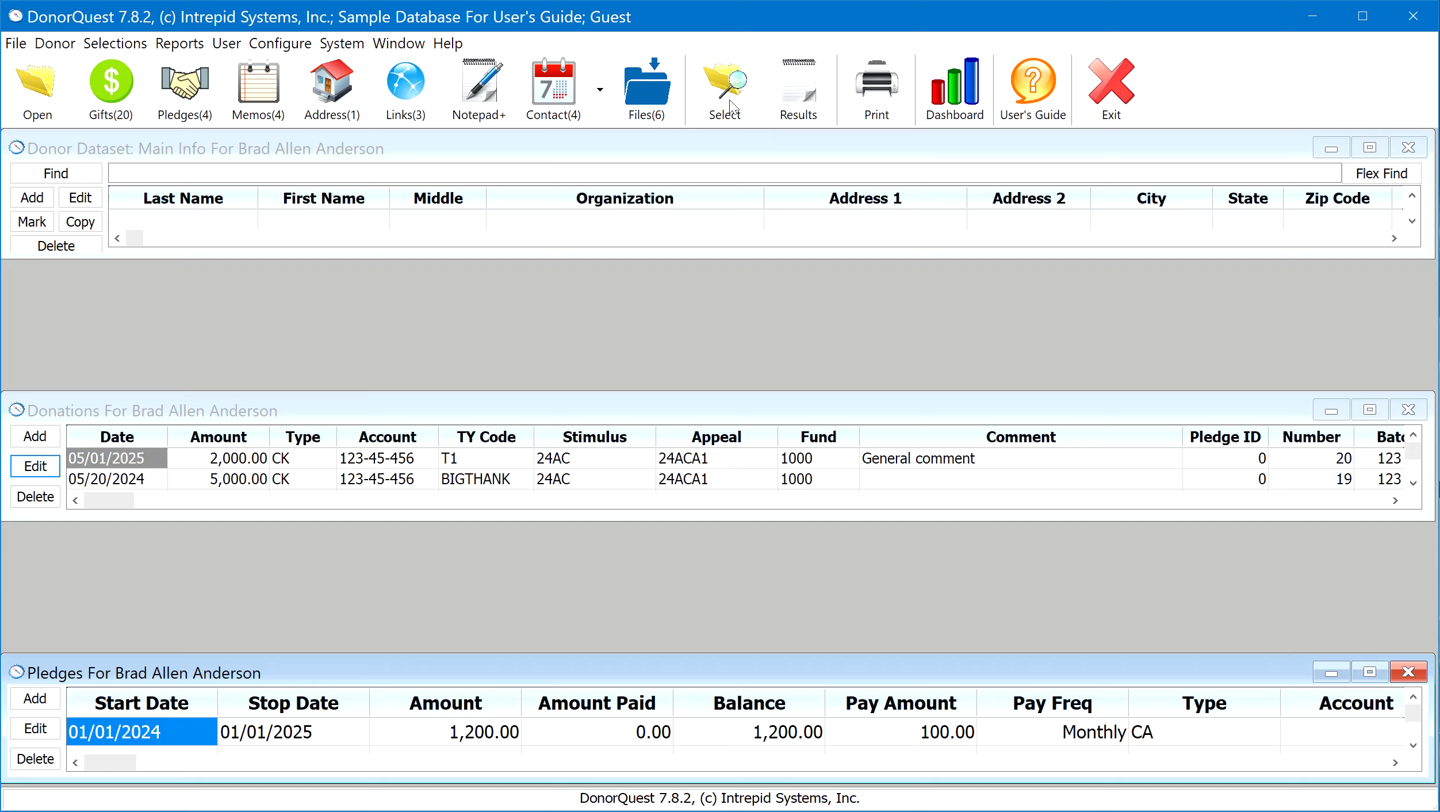
{"action": "left_click", "coordinate": [410, 44]}
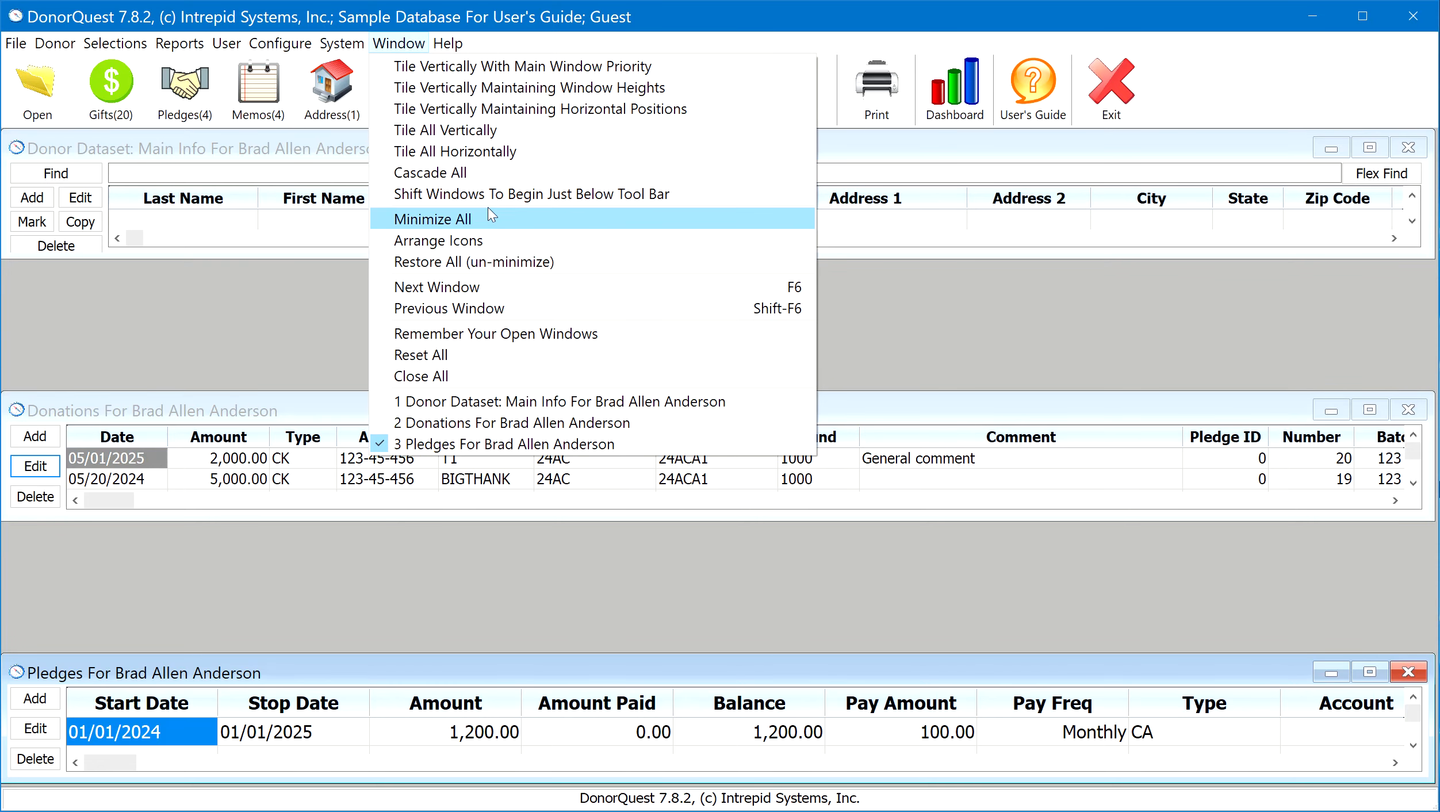
{"action": "left_click", "coordinate": [490, 131]}
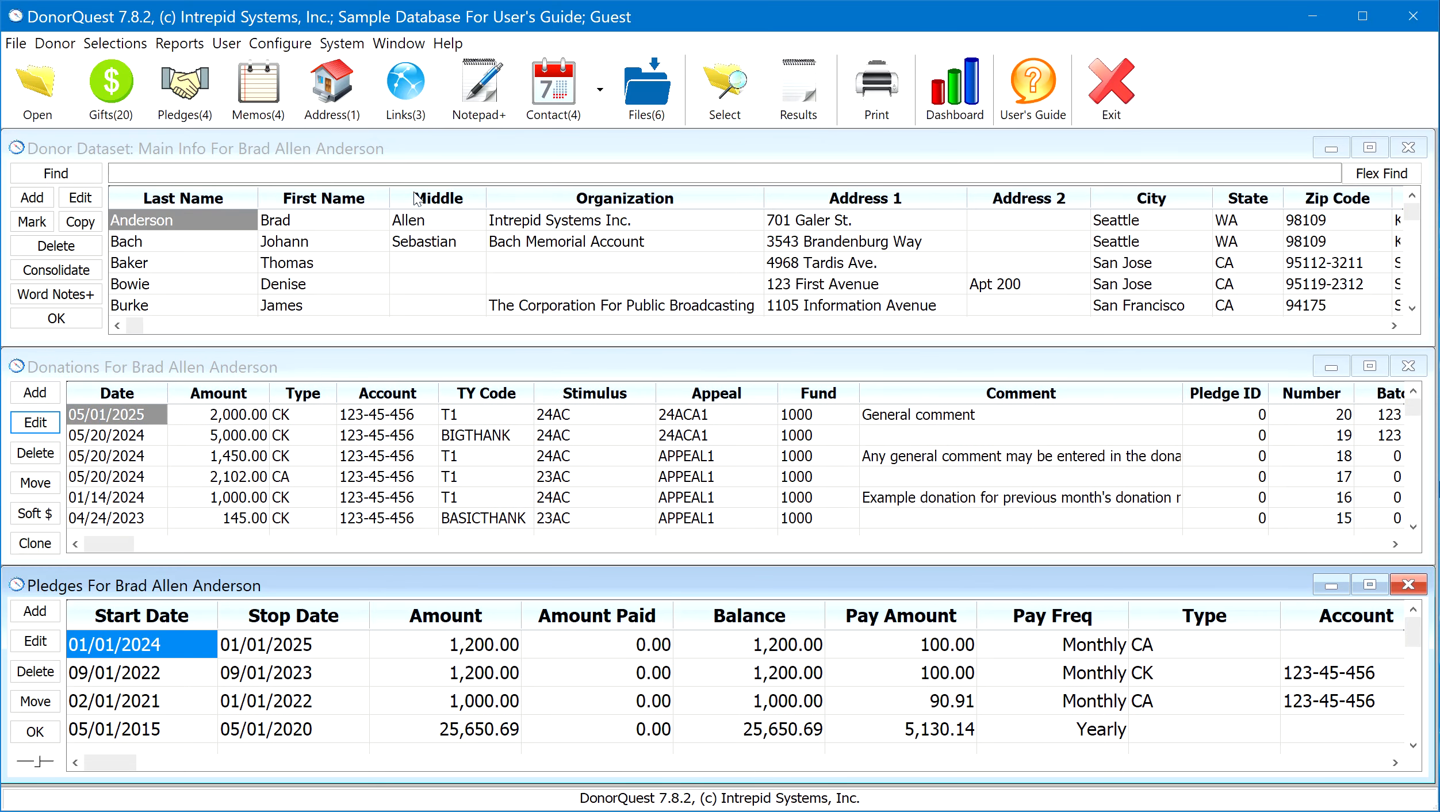
Open the first donor's main info record for editing and reposition its dialog slightly higher
{"action": "left_click", "coordinate": [213, 222]}
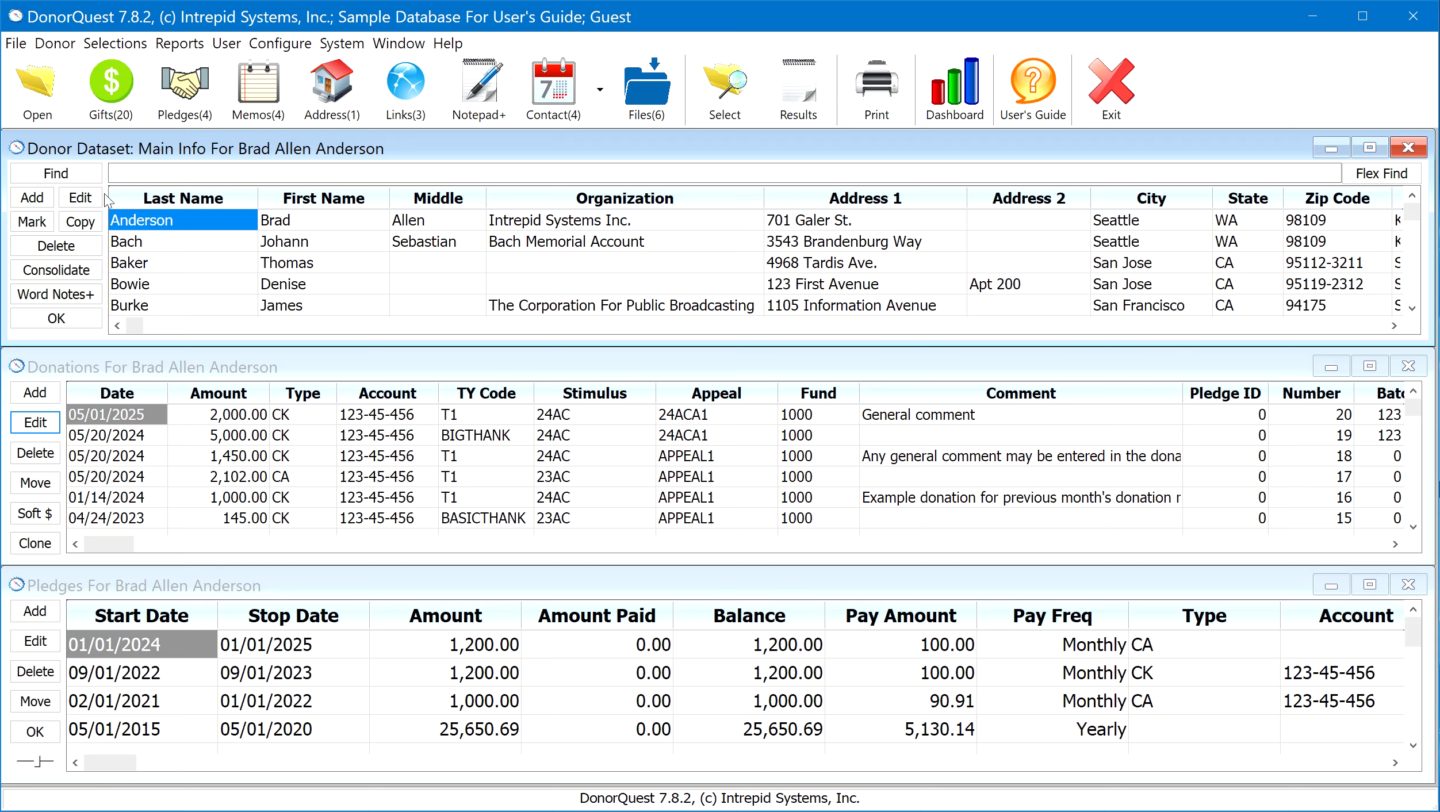
{"action": "left_click", "coordinate": [81, 198]}
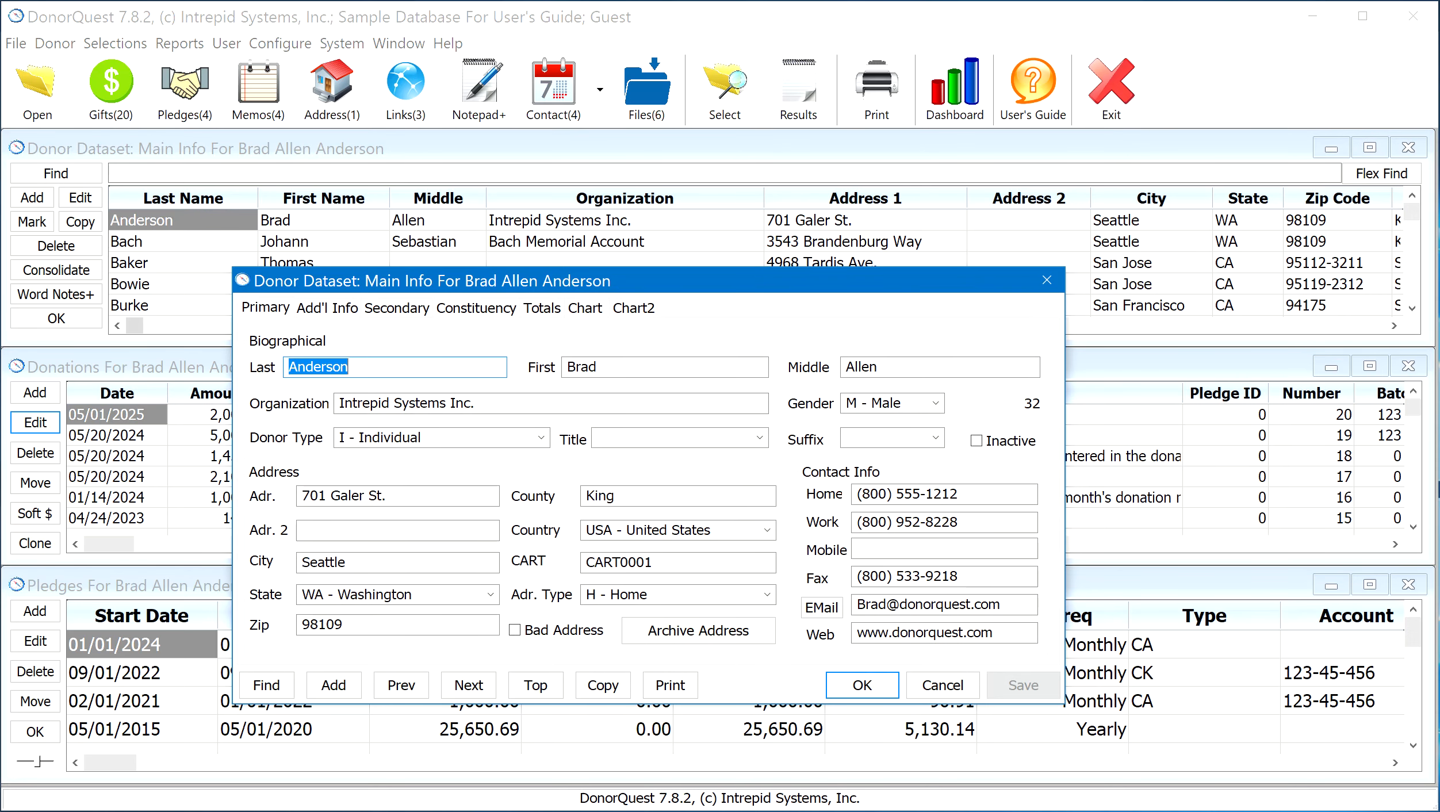
{"action": "left_click_drag", "start_coordinate": [614, 281], "coordinate": [646, 245]}
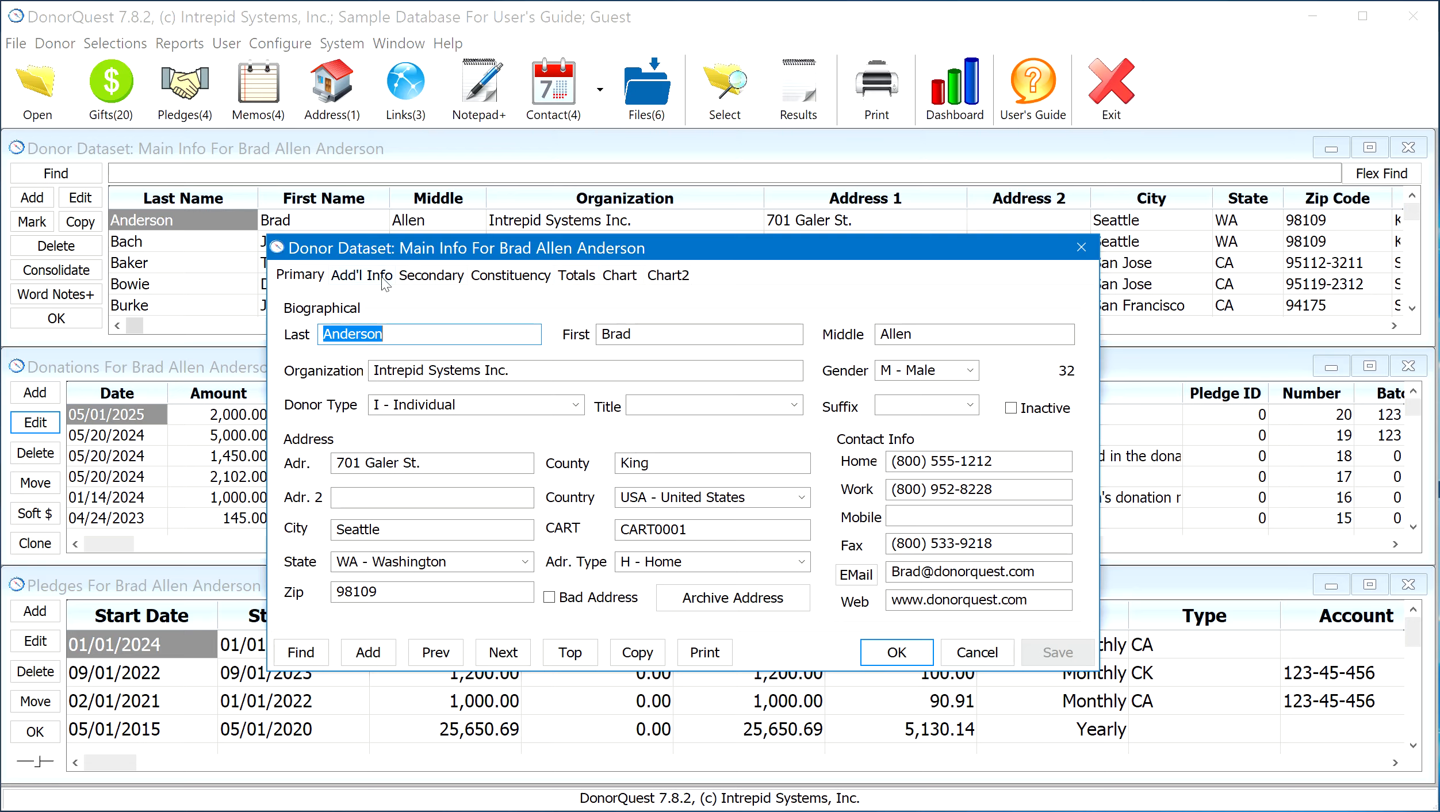
Review the donor's Primary details, highlighting the last name and e-mail fields, and show the Constituency page
{"action": "left_click", "coordinate": [304, 274]}
{"action": "left_click_drag", "start_coordinate": [413, 333], "coordinate": [311, 324]}
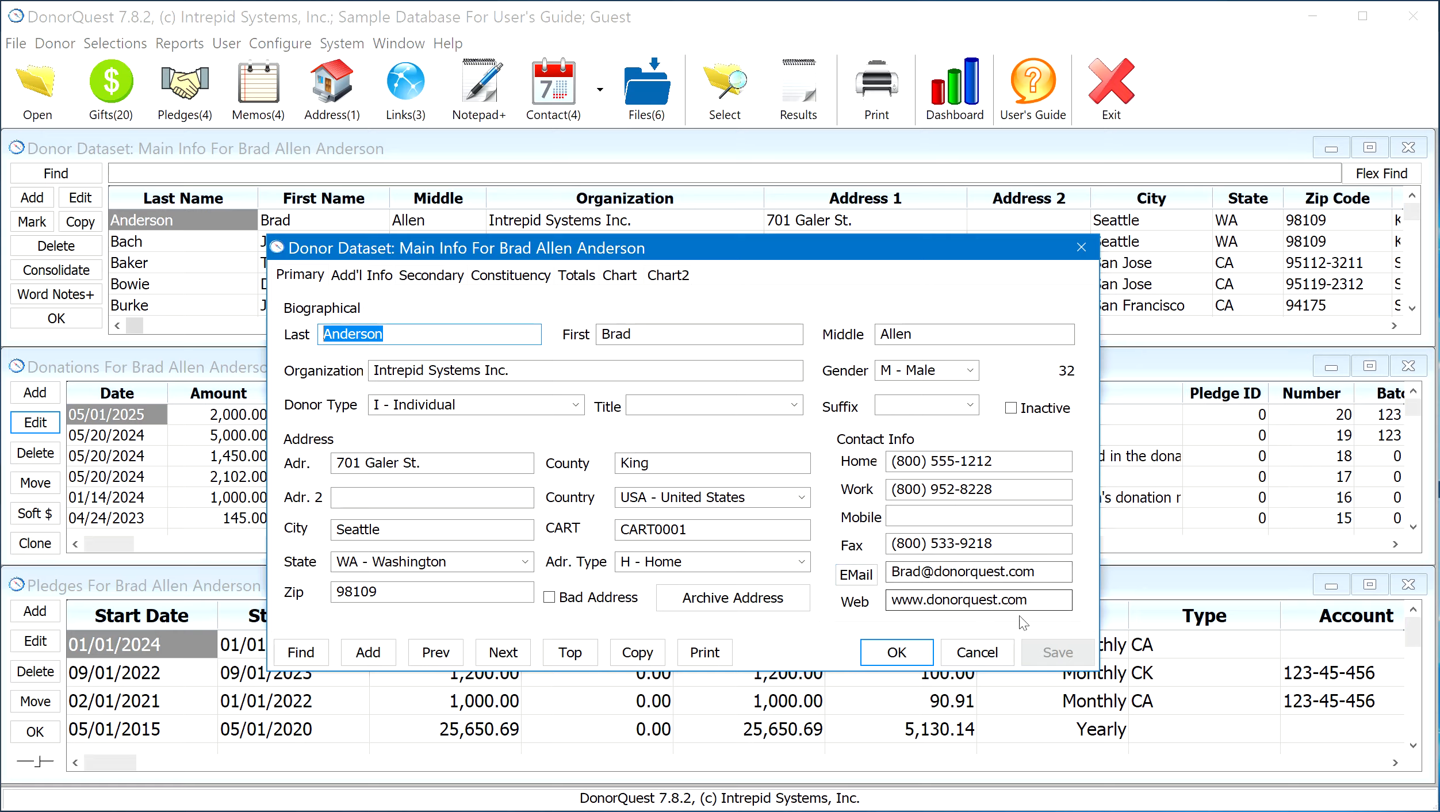
{"action": "left_click_drag", "start_coordinate": [1044, 565], "coordinate": [846, 576]}
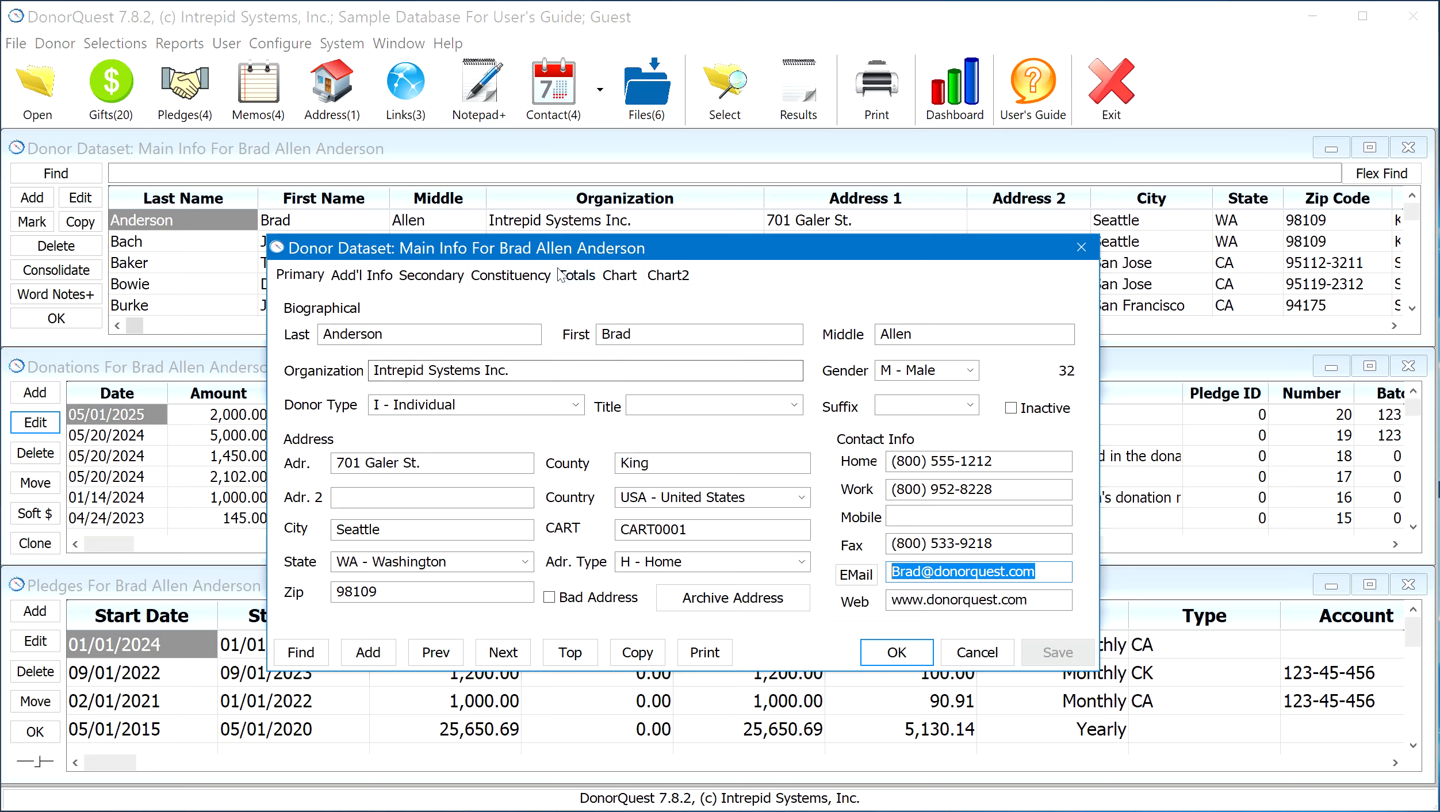
{"action": "left_click", "coordinate": [528, 275]}
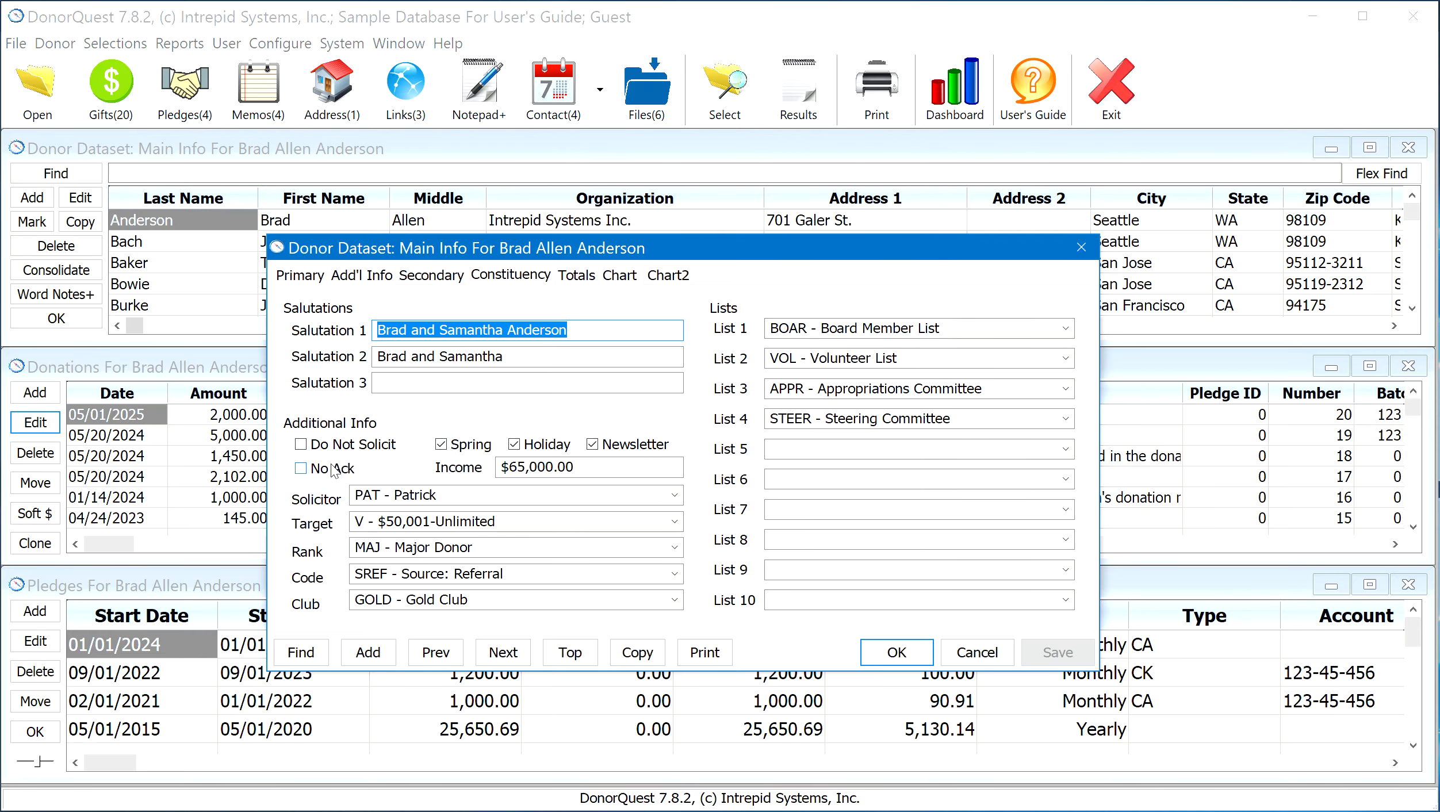
Return to the donor's Primary page from Constituency and toggle the Inactive option on and back off
{"action": "left_click", "coordinate": [322, 469]}
{"action": "left_click", "coordinate": [299, 275]}
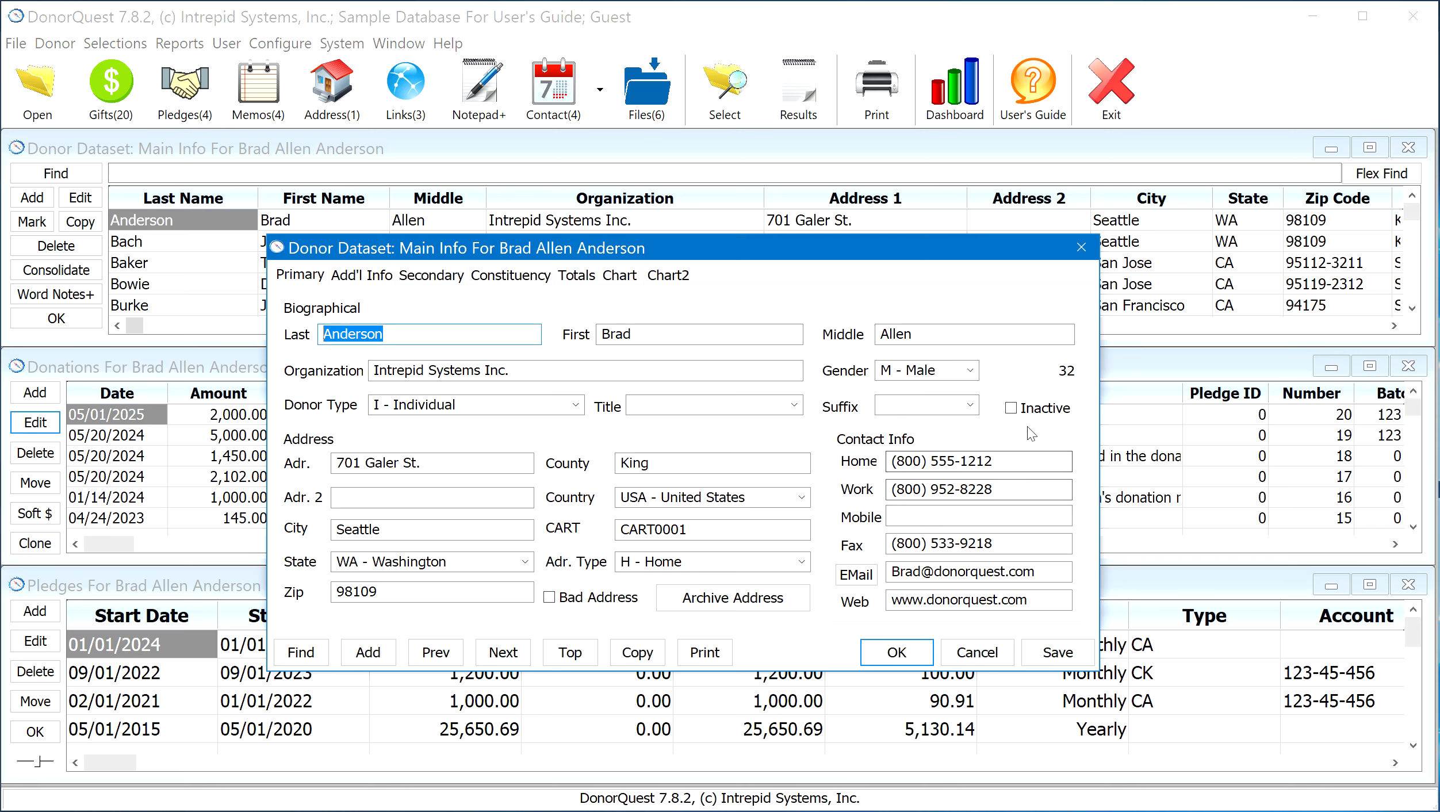
{"action": "left_click", "coordinate": [1045, 410]}
{"action": "left_click", "coordinate": [1045, 409]}
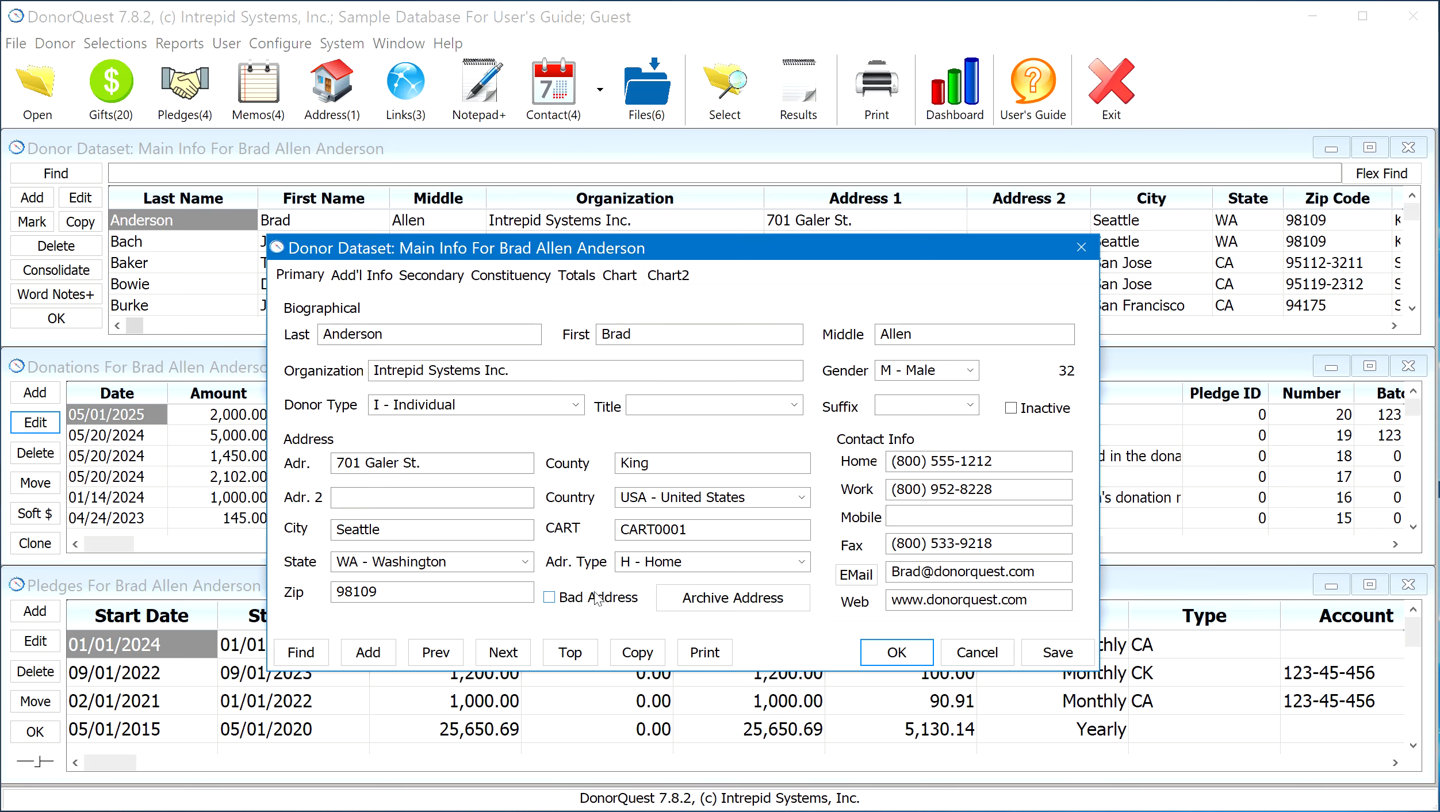
Review the donor's Add'l Info page, including the available Profile 1 choices, and show the Secondary page
{"action": "left_click", "coordinate": [361, 274]}
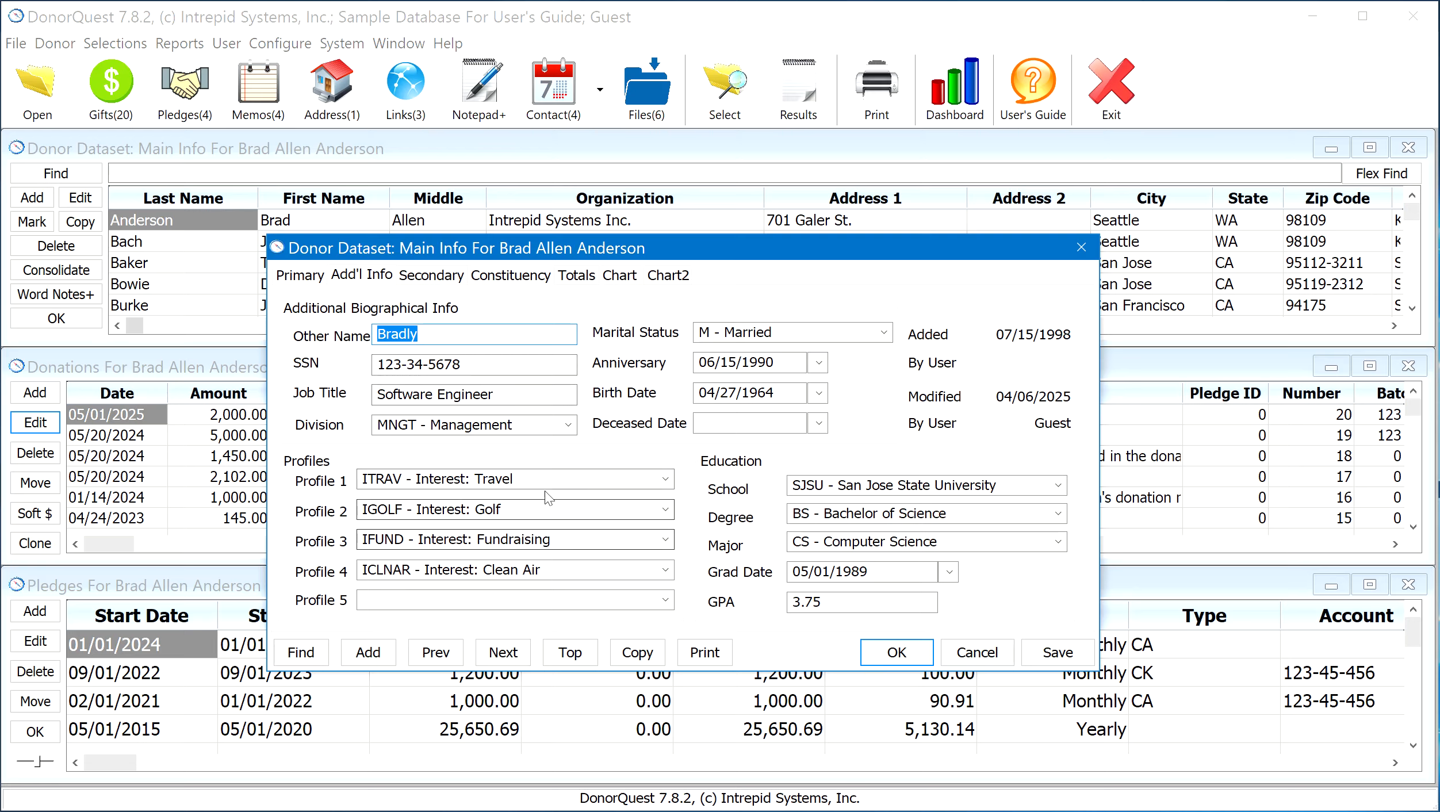
{"action": "left_click", "coordinate": [562, 477]}
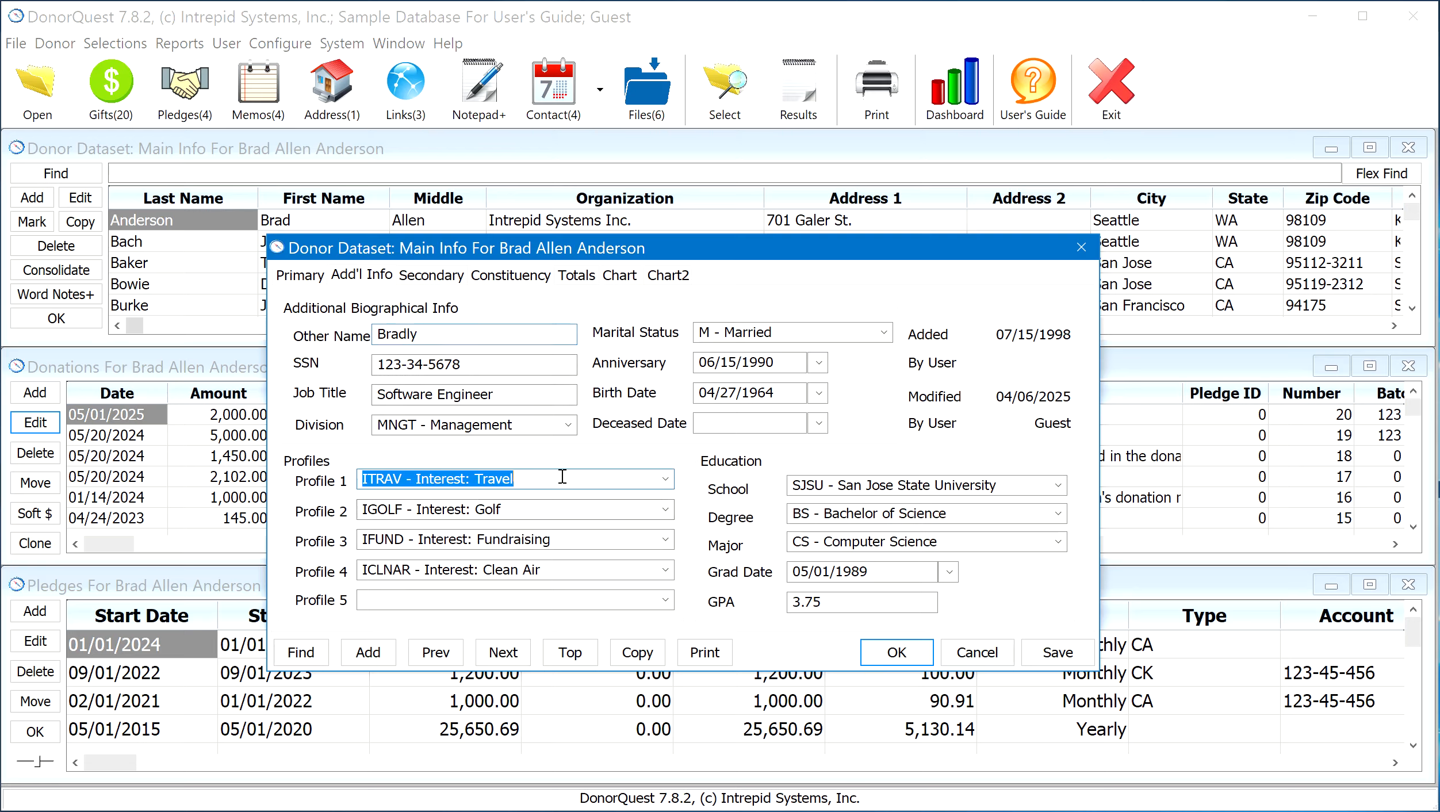
{"action": "left_click", "coordinate": [666, 479]}
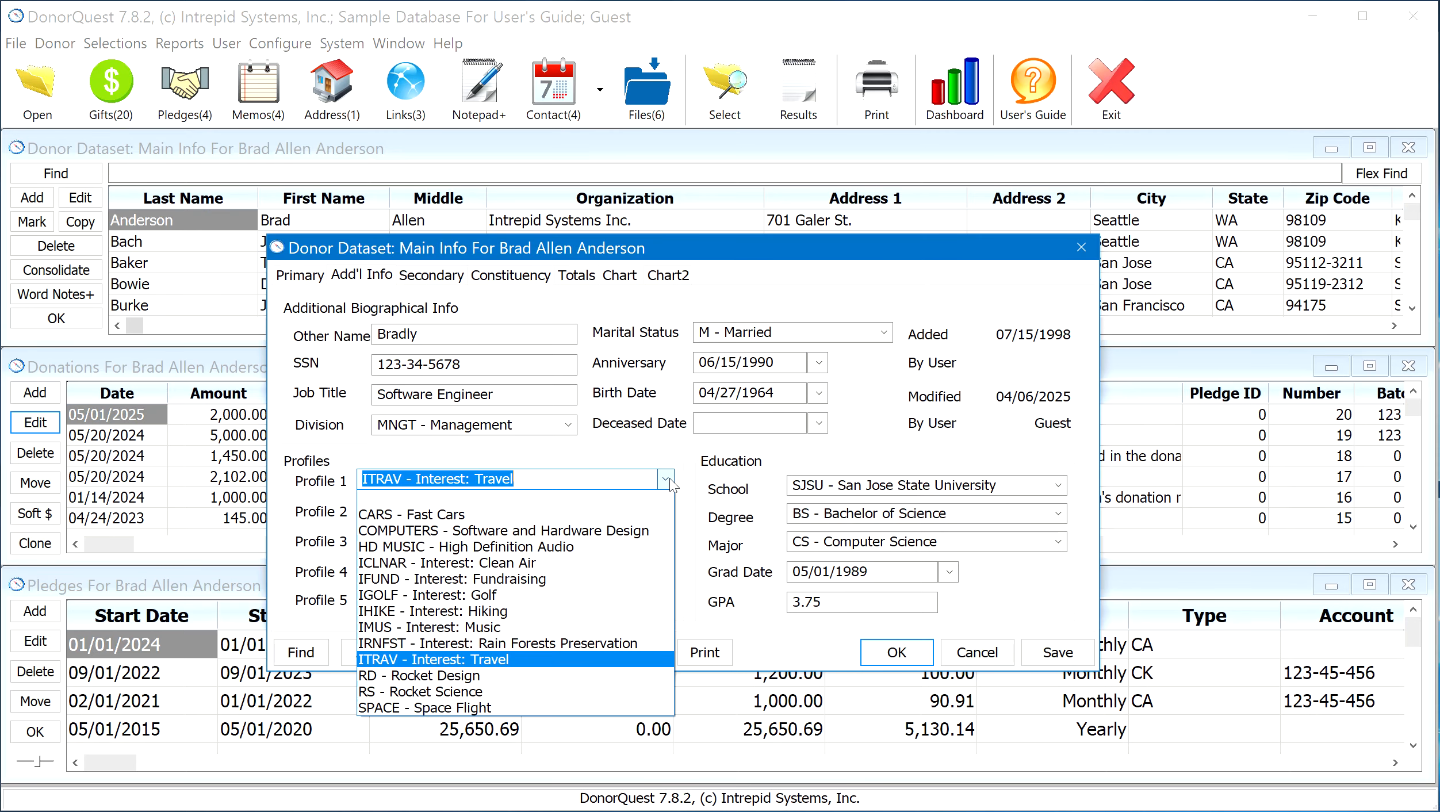
{"action": "left_click", "coordinate": [666, 480]}
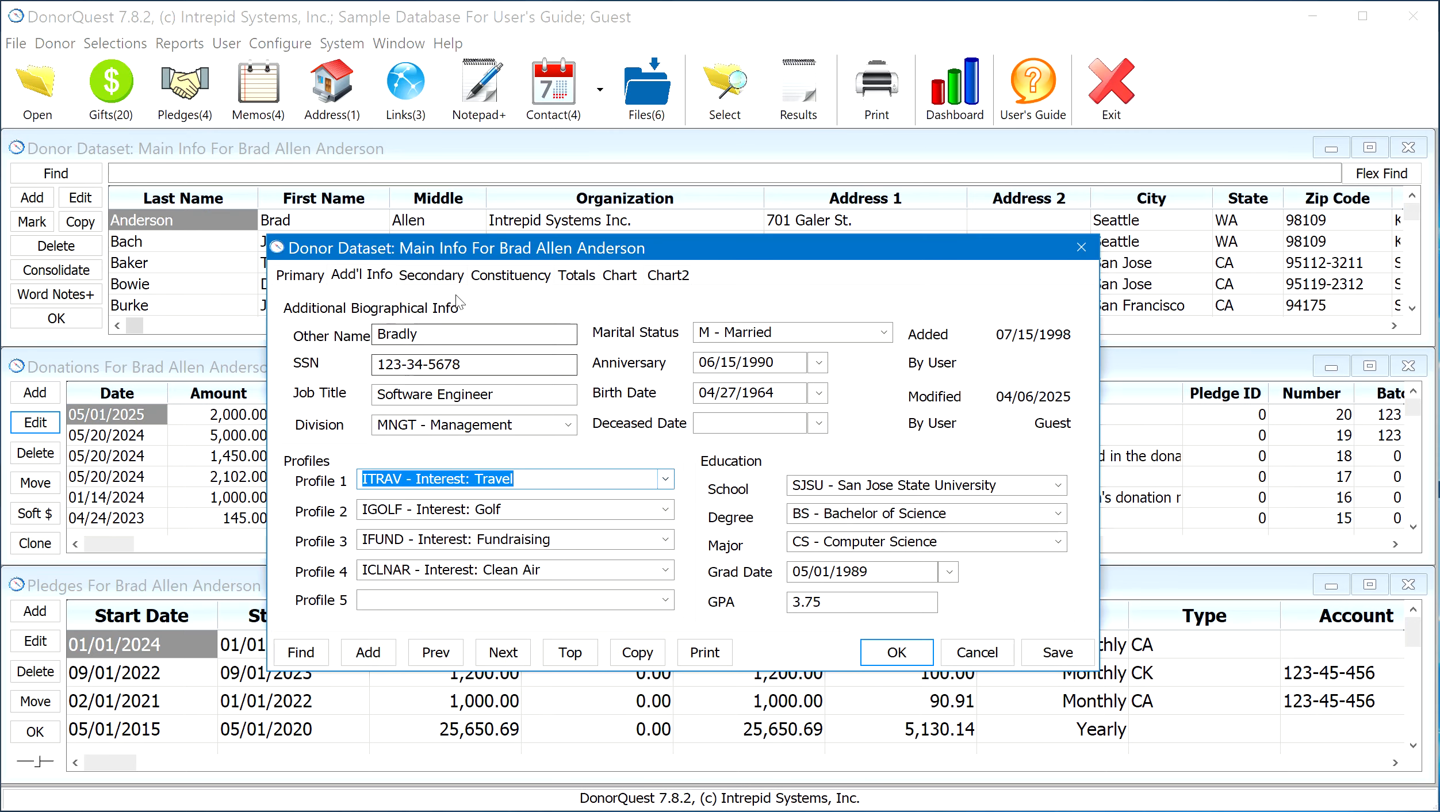
{"action": "left_click", "coordinate": [433, 276]}
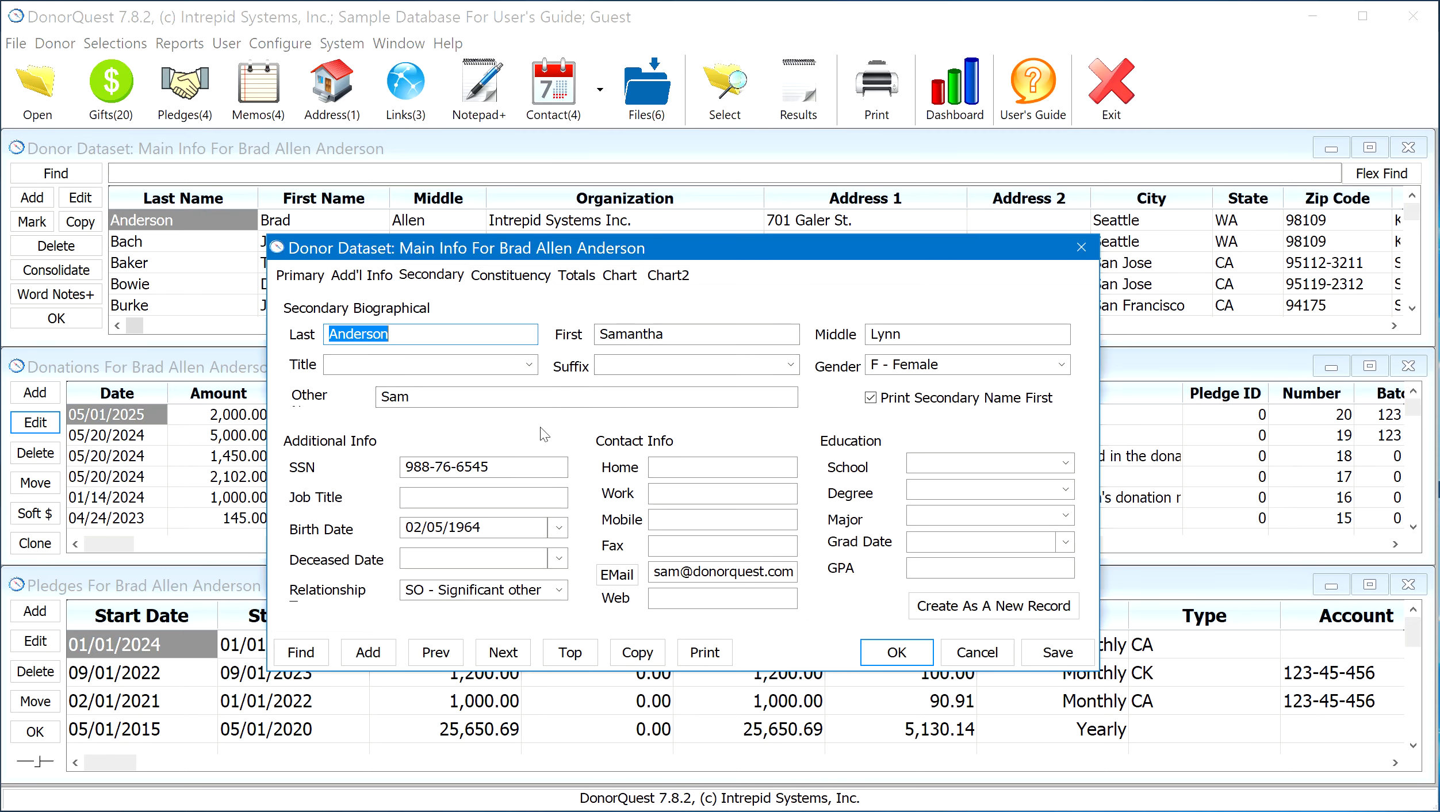
Show the donor's Constituency page and examine the Salutation 1, Salutation 2 and Salutation 3 fields
{"action": "left_click", "coordinate": [541, 278]}
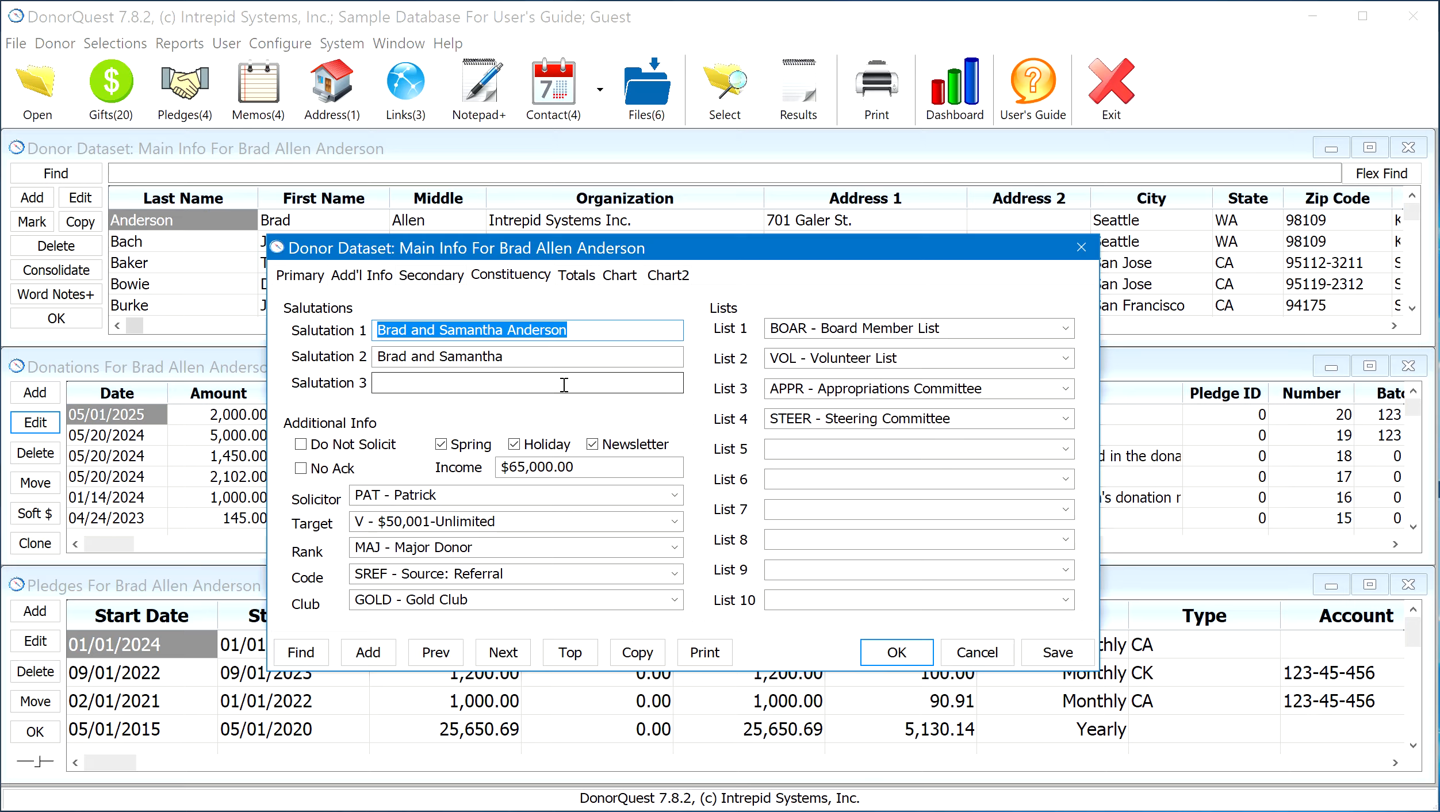
{"action": "left_click", "coordinate": [588, 325]}
{"action": "left_click_drag", "start_coordinate": [588, 326], "coordinate": [315, 332]}
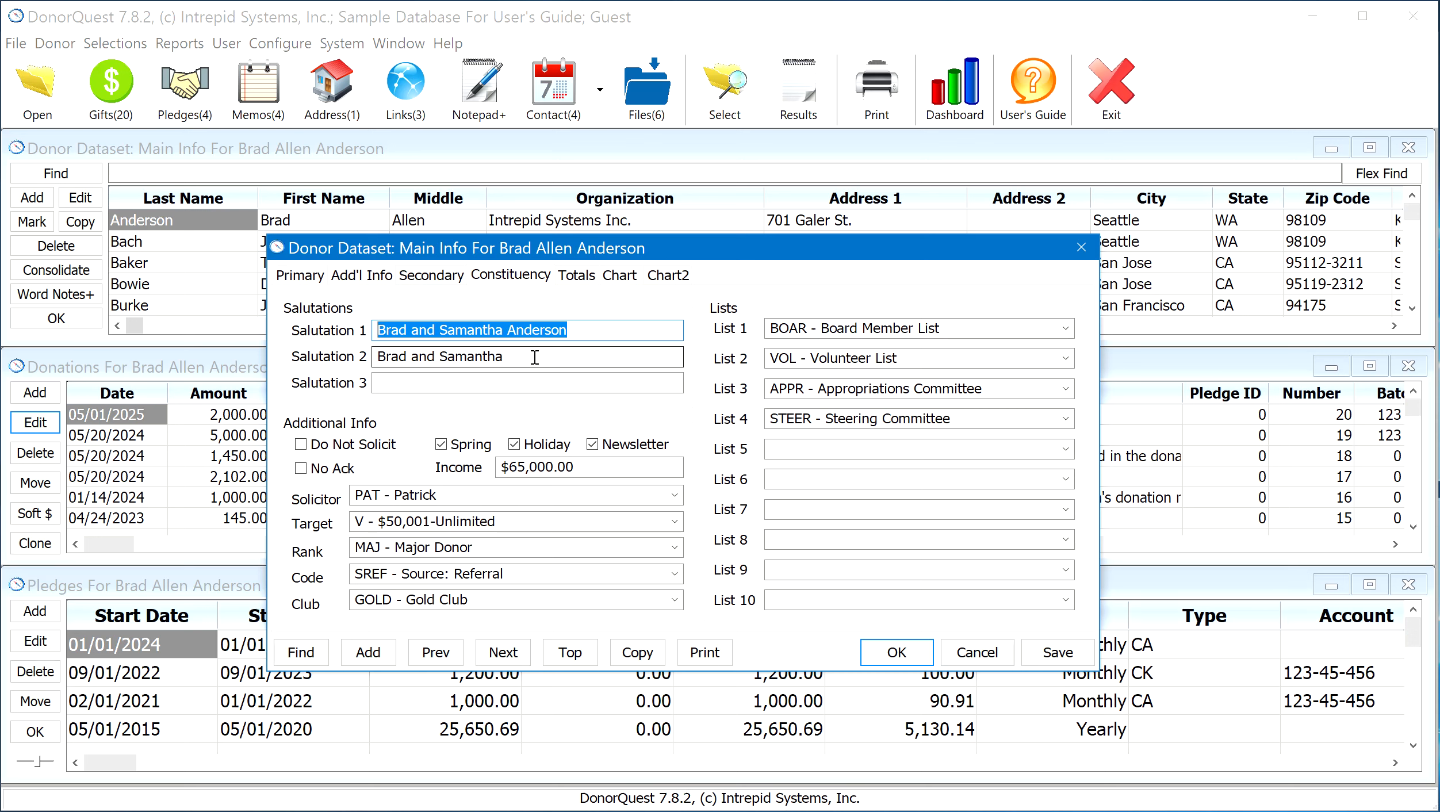
{"action": "left_click_drag", "start_coordinate": [534, 357], "coordinate": [371, 352]}
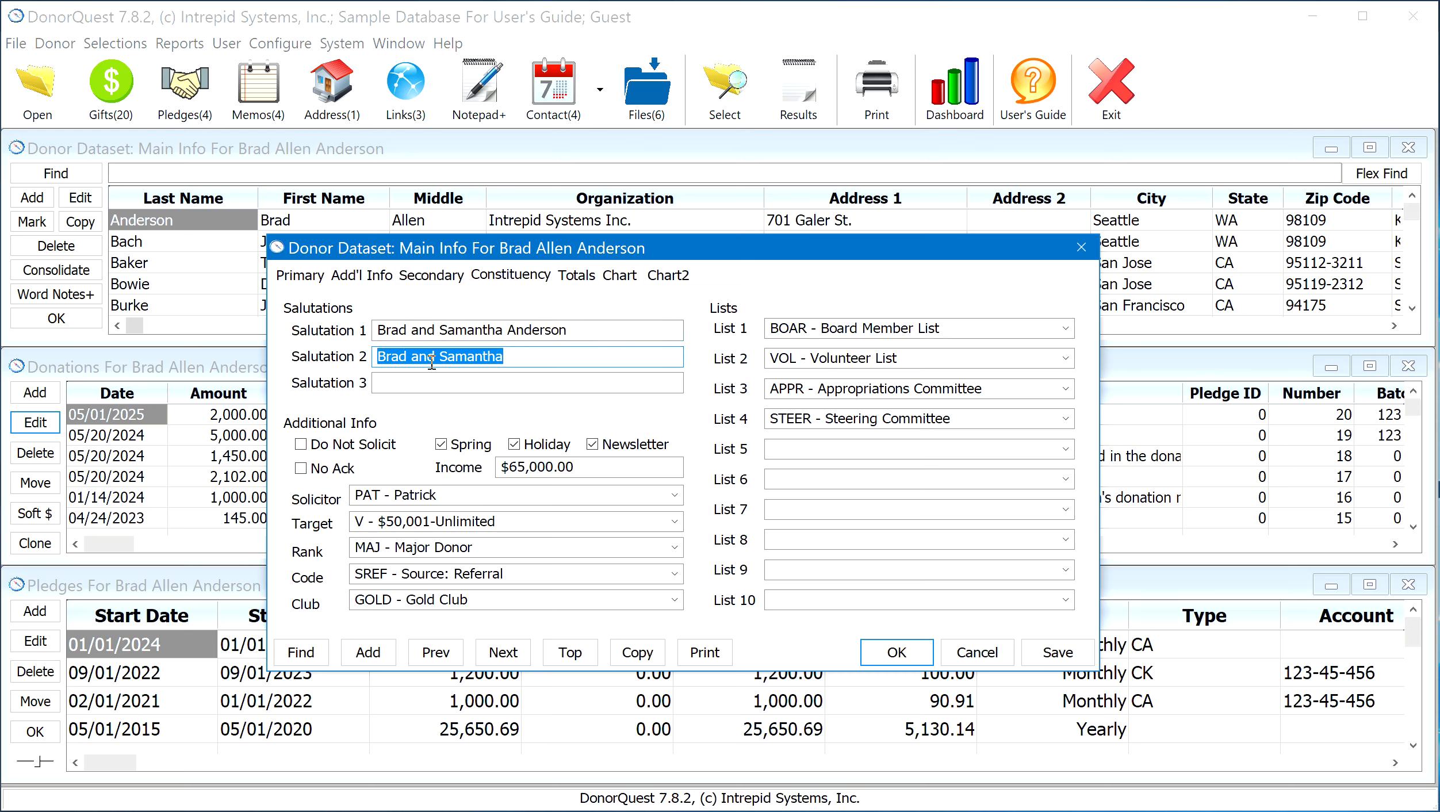
{"action": "left_click", "coordinate": [452, 381]}
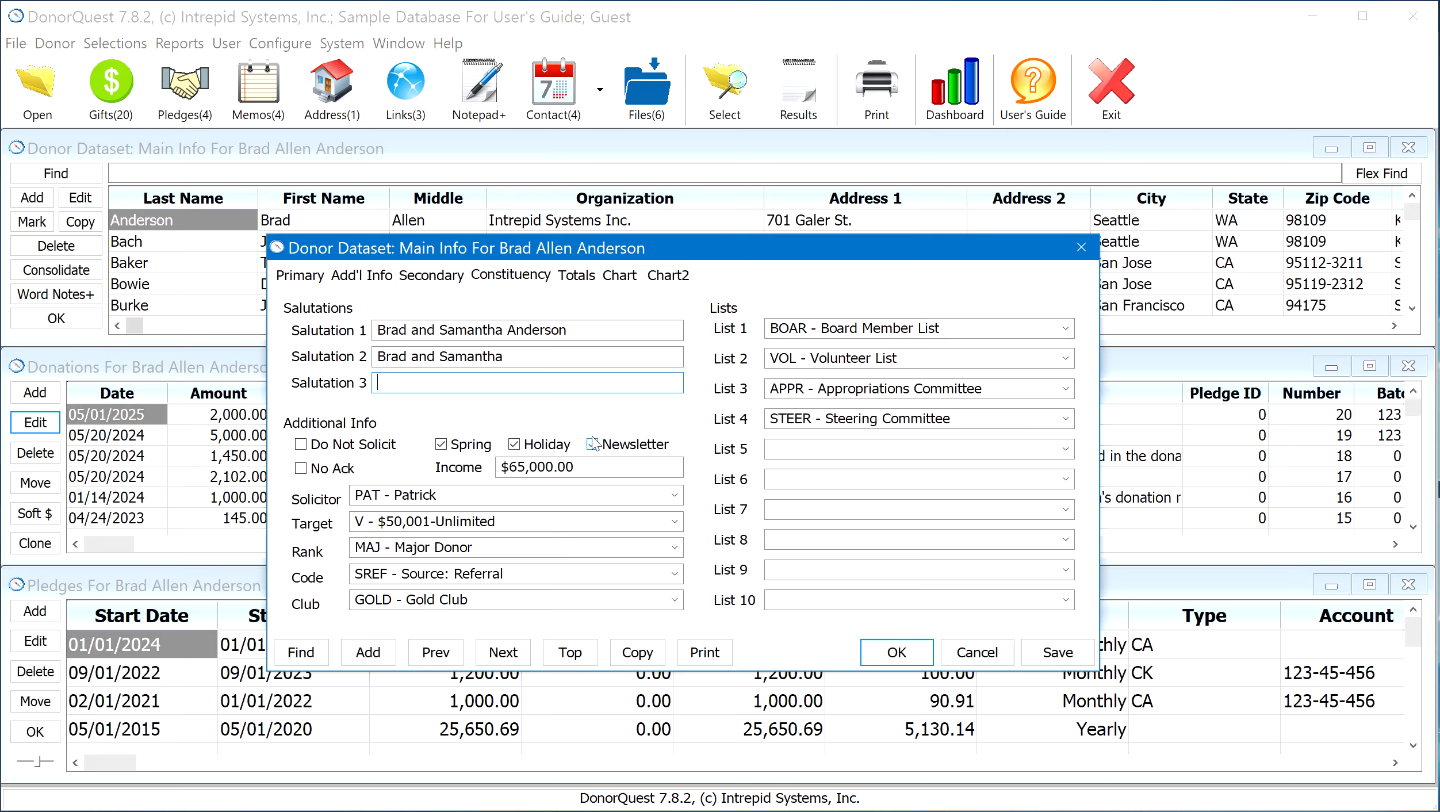
Examine the available choices for List 1 through List 4 on the Constituency page without changing the selections
{"action": "left_click", "coordinate": [952, 328]}
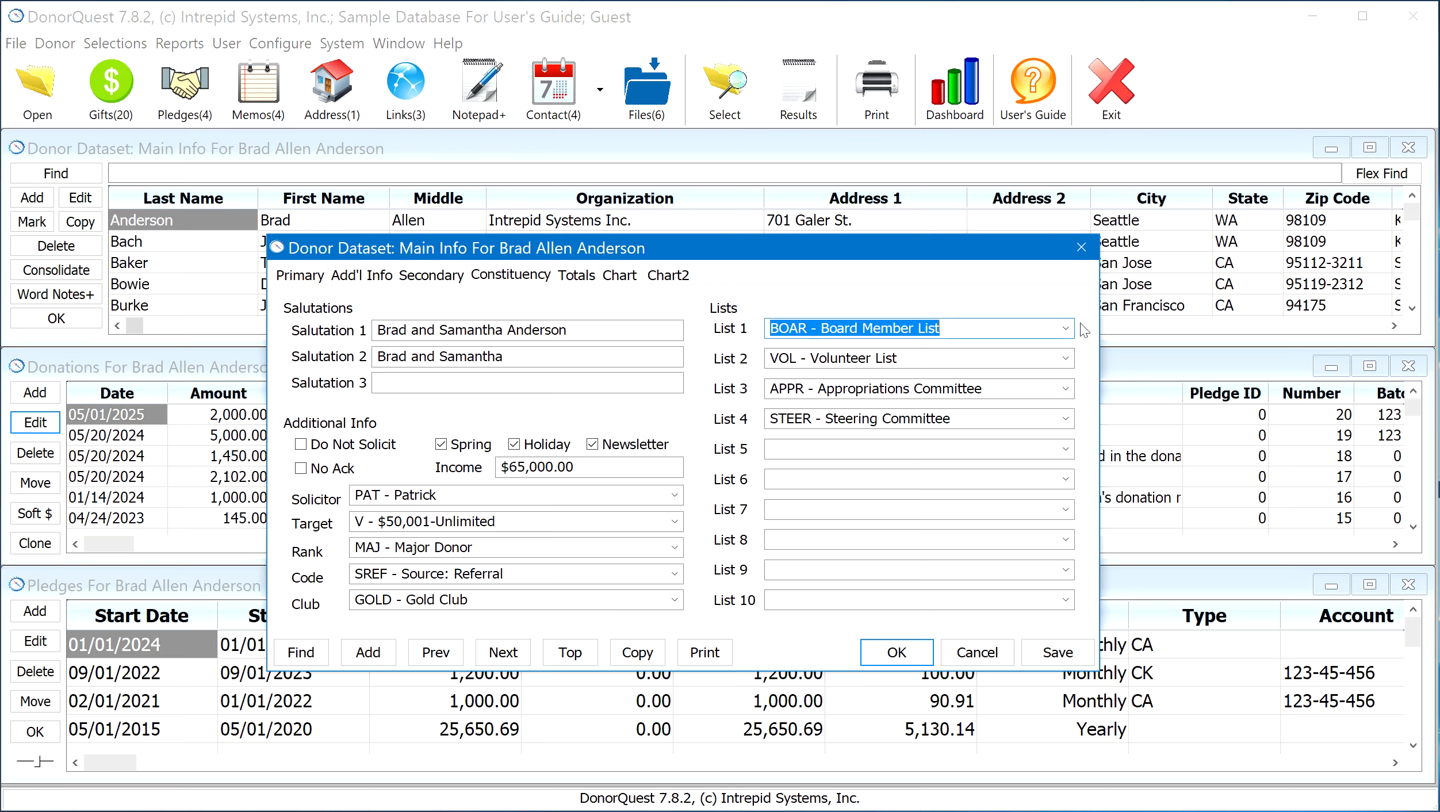
{"action": "left_click", "coordinate": [1066, 329]}
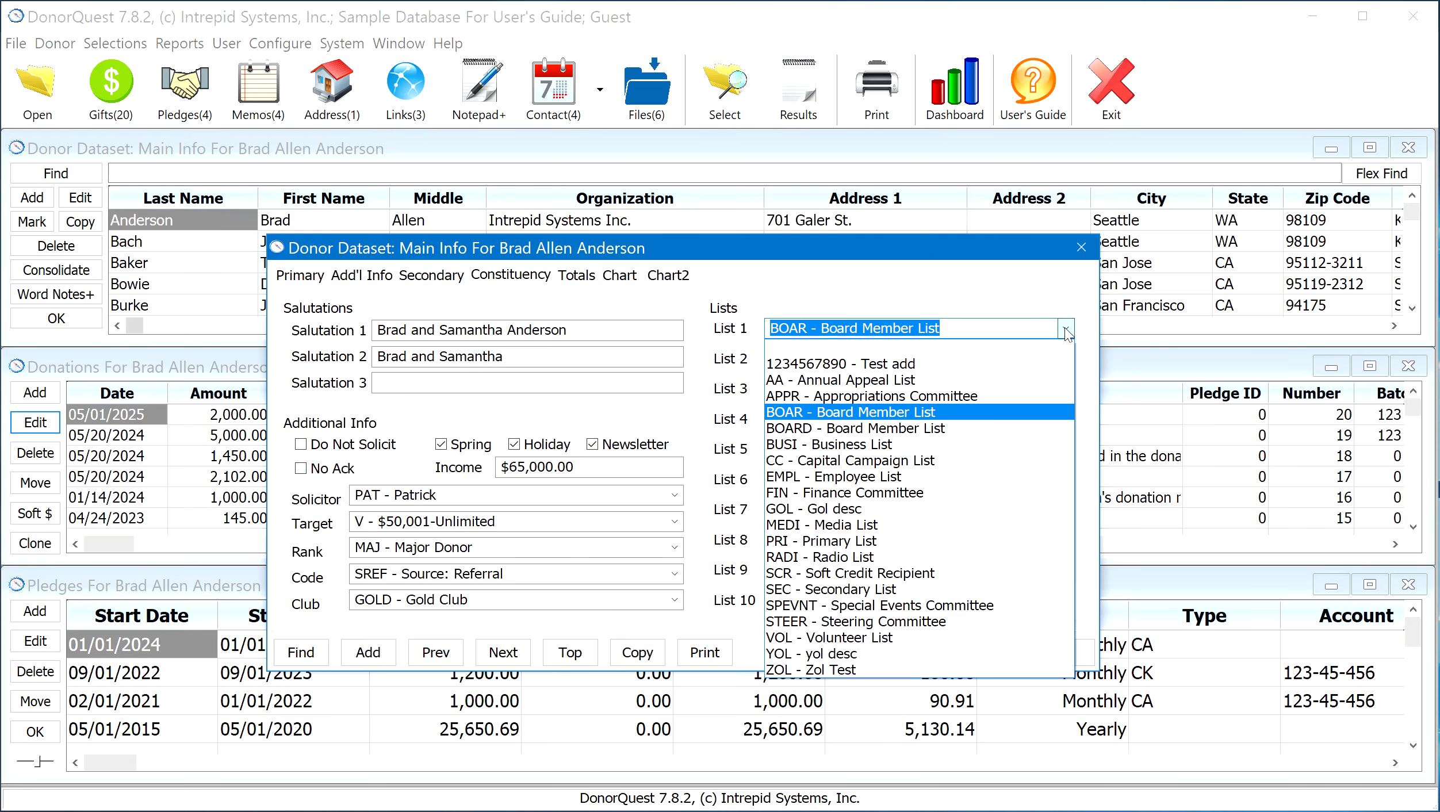
{"action": "left_click", "coordinate": [1065, 329]}
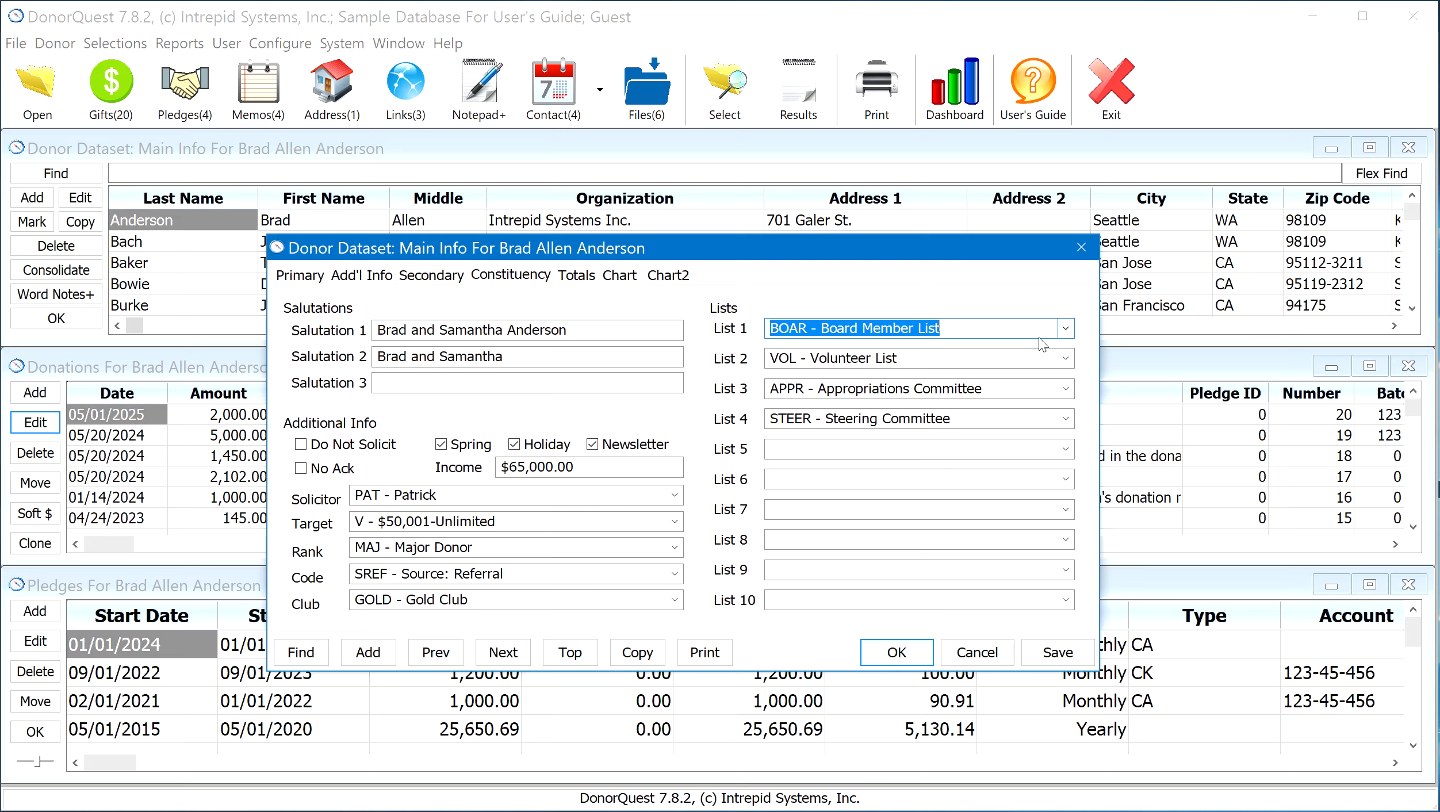
{"action": "left_click", "coordinate": [978, 359]}
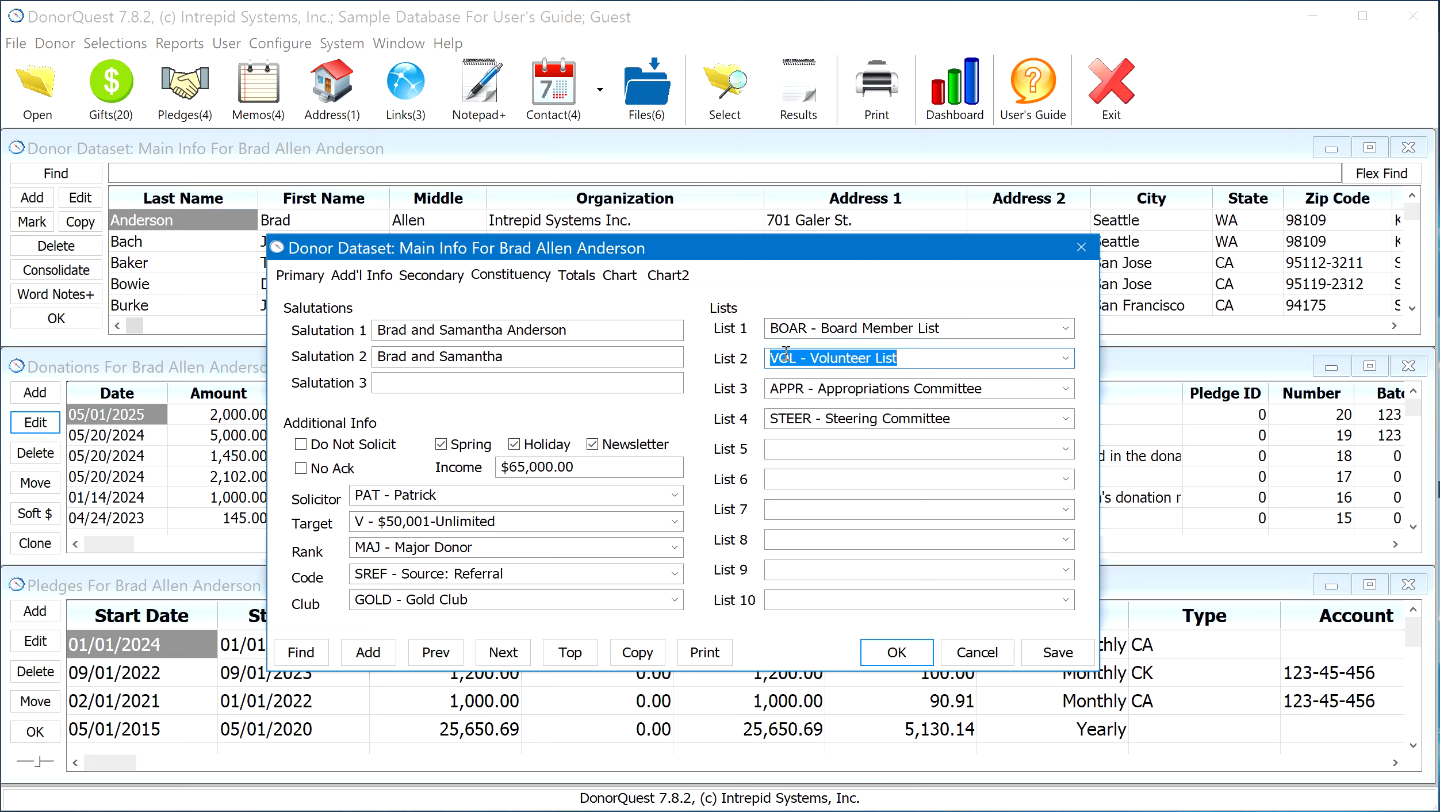
{"action": "left_click", "coordinate": [1066, 359]}
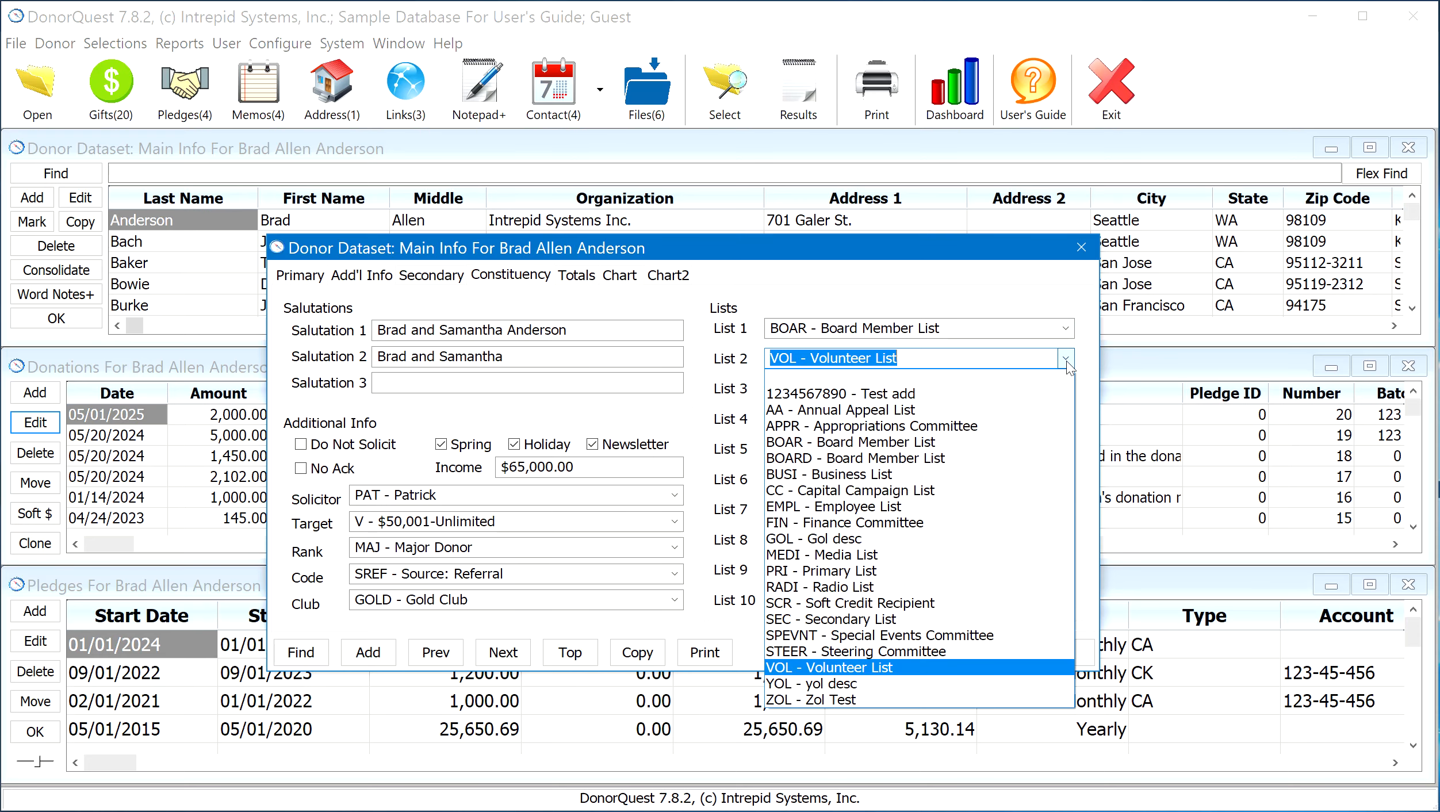
{"action": "left_click", "coordinate": [1065, 360]}
{"action": "left_click", "coordinate": [1065, 390]}
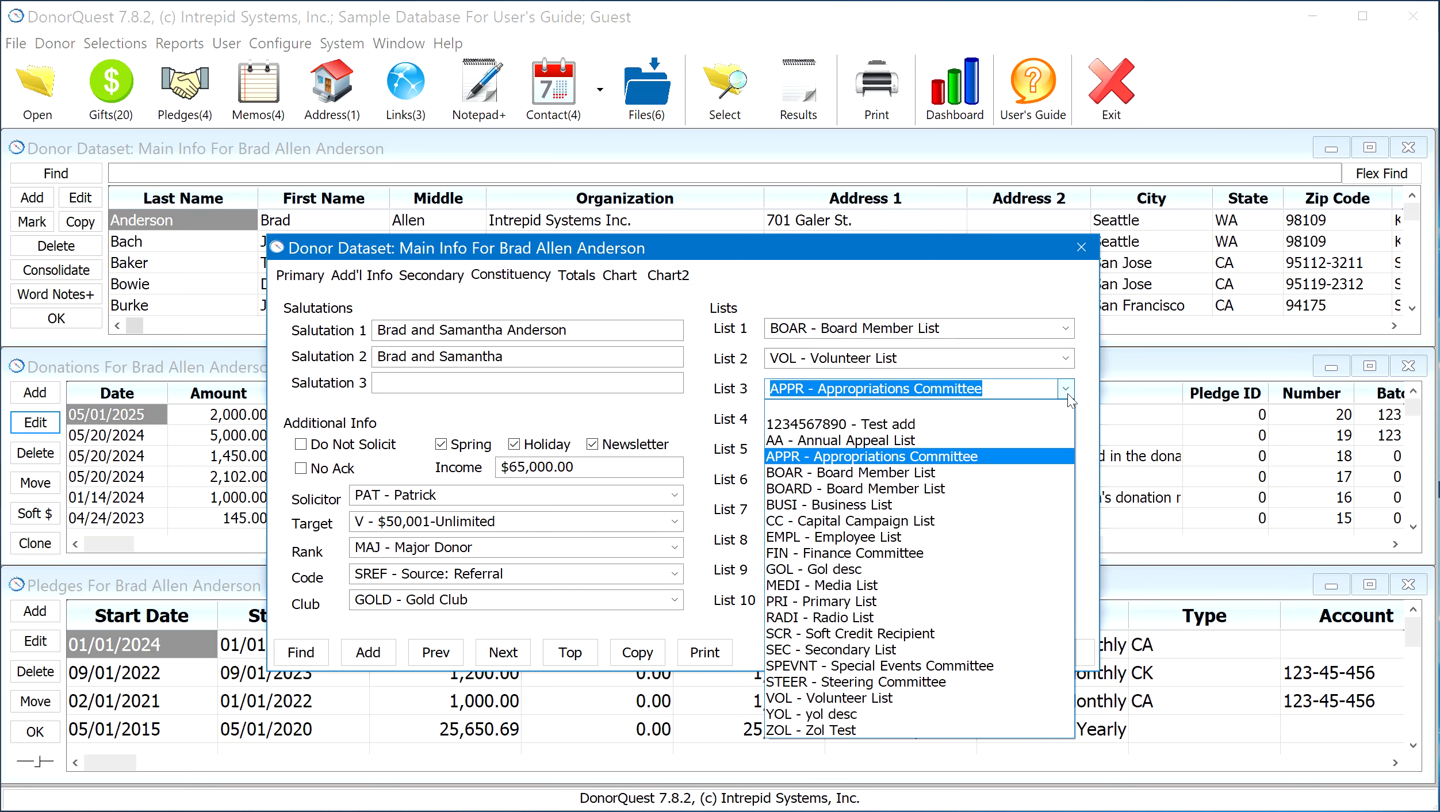
{"action": "left_click", "coordinate": [1067, 395]}
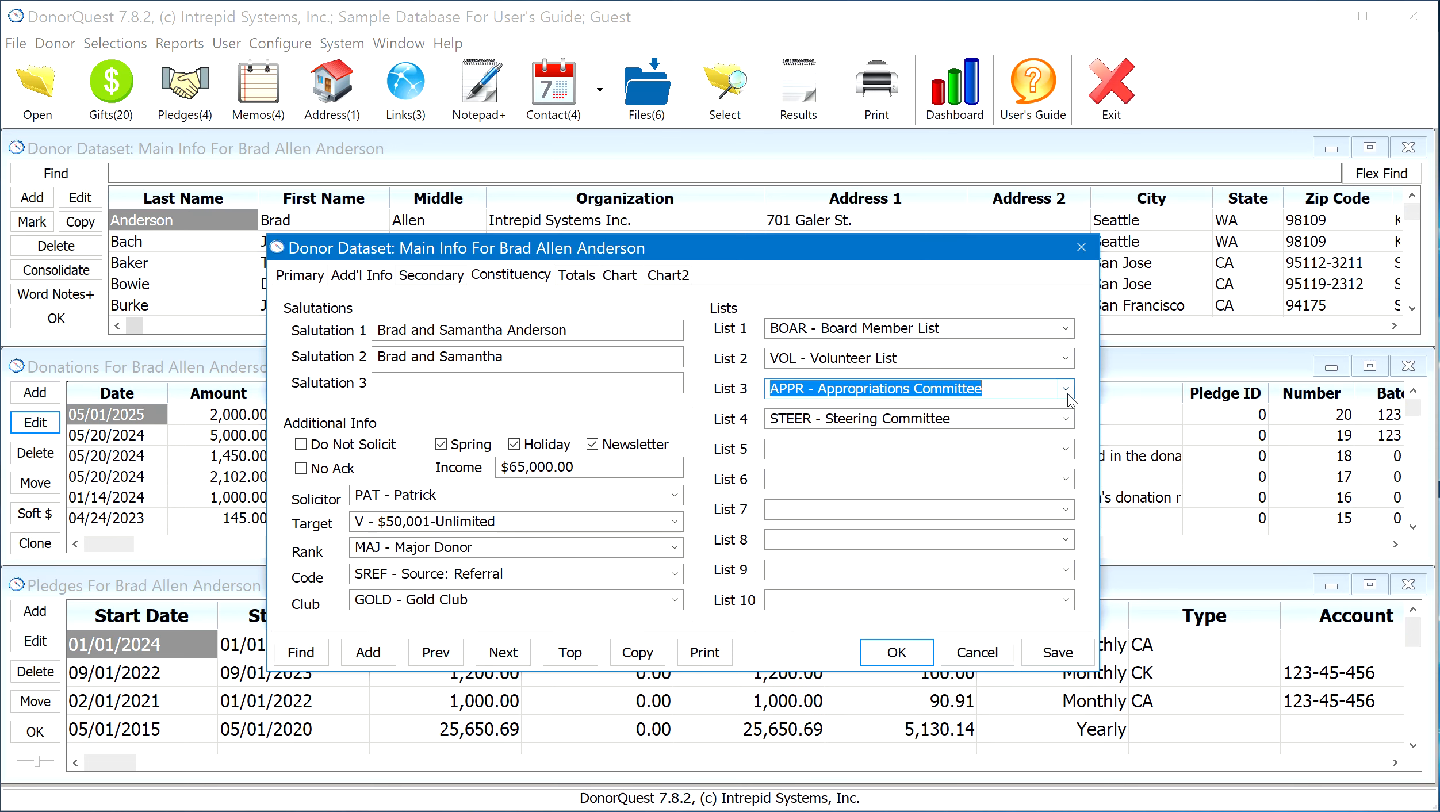
{"action": "left_click", "coordinate": [1065, 419]}
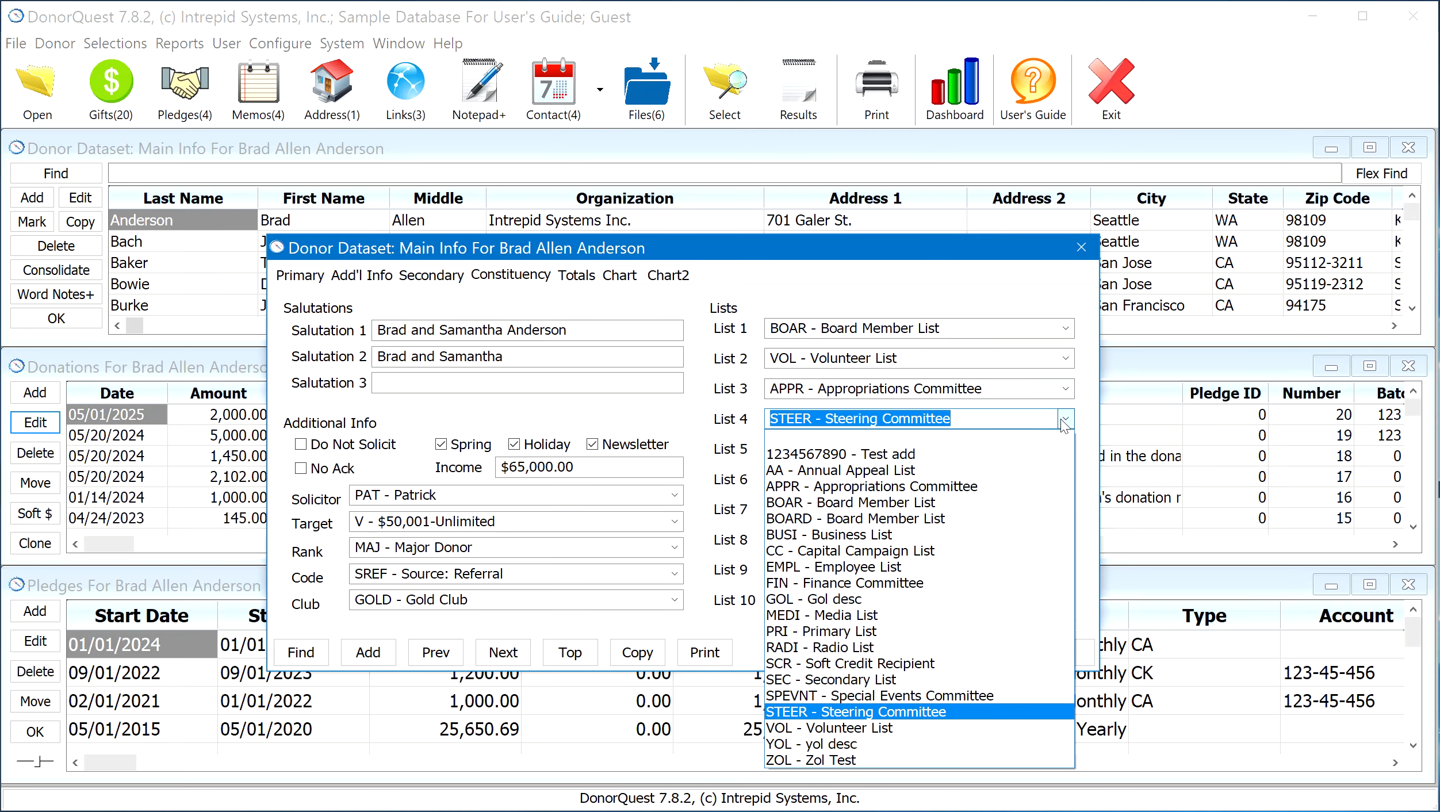
{"action": "left_click", "coordinate": [1065, 419]}
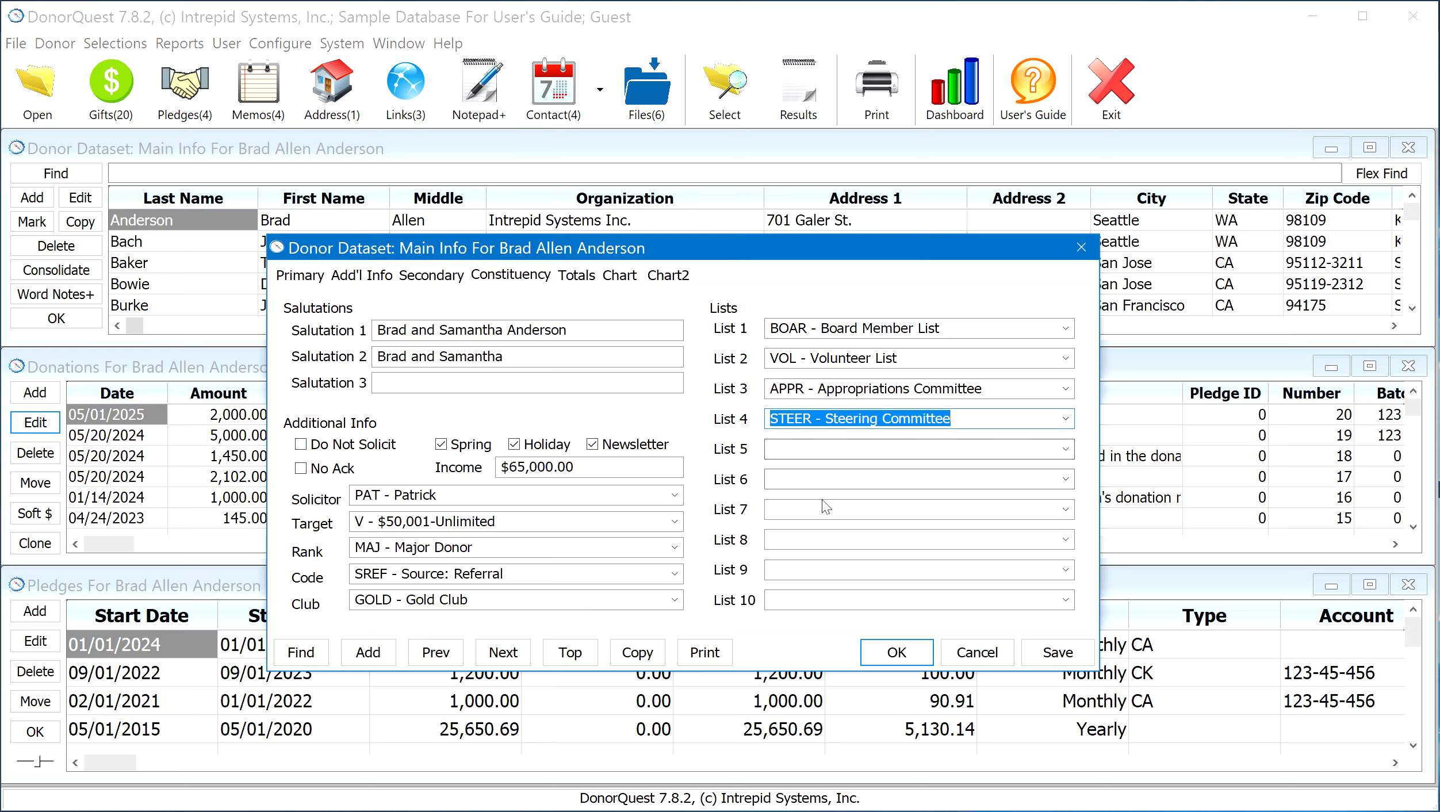
Review the donor's Totals, the Chart page with its Calendar Years interval, and Chart2, and accept and close the record
{"action": "left_click", "coordinate": [576, 276]}
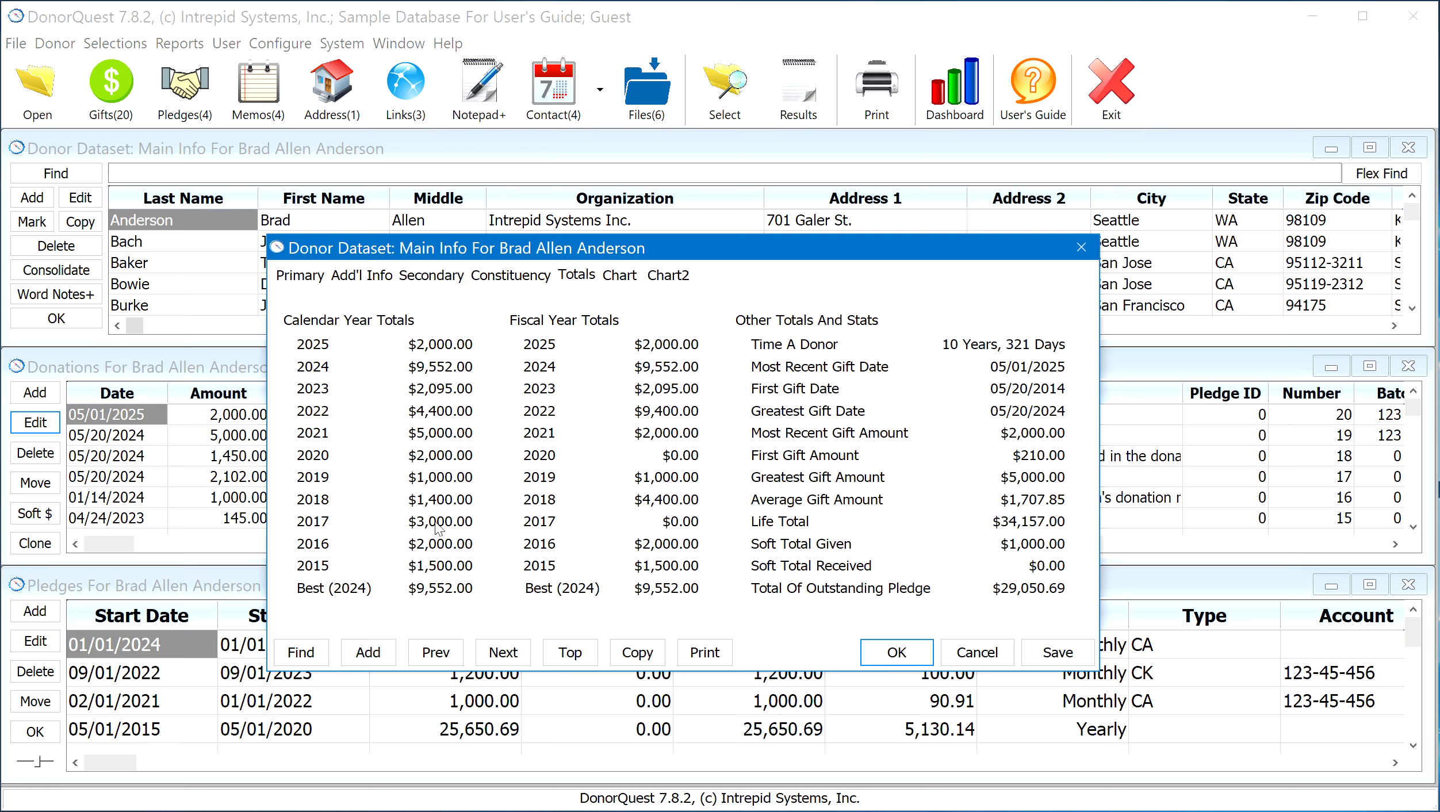
{"action": "left_click", "coordinate": [618, 276]}
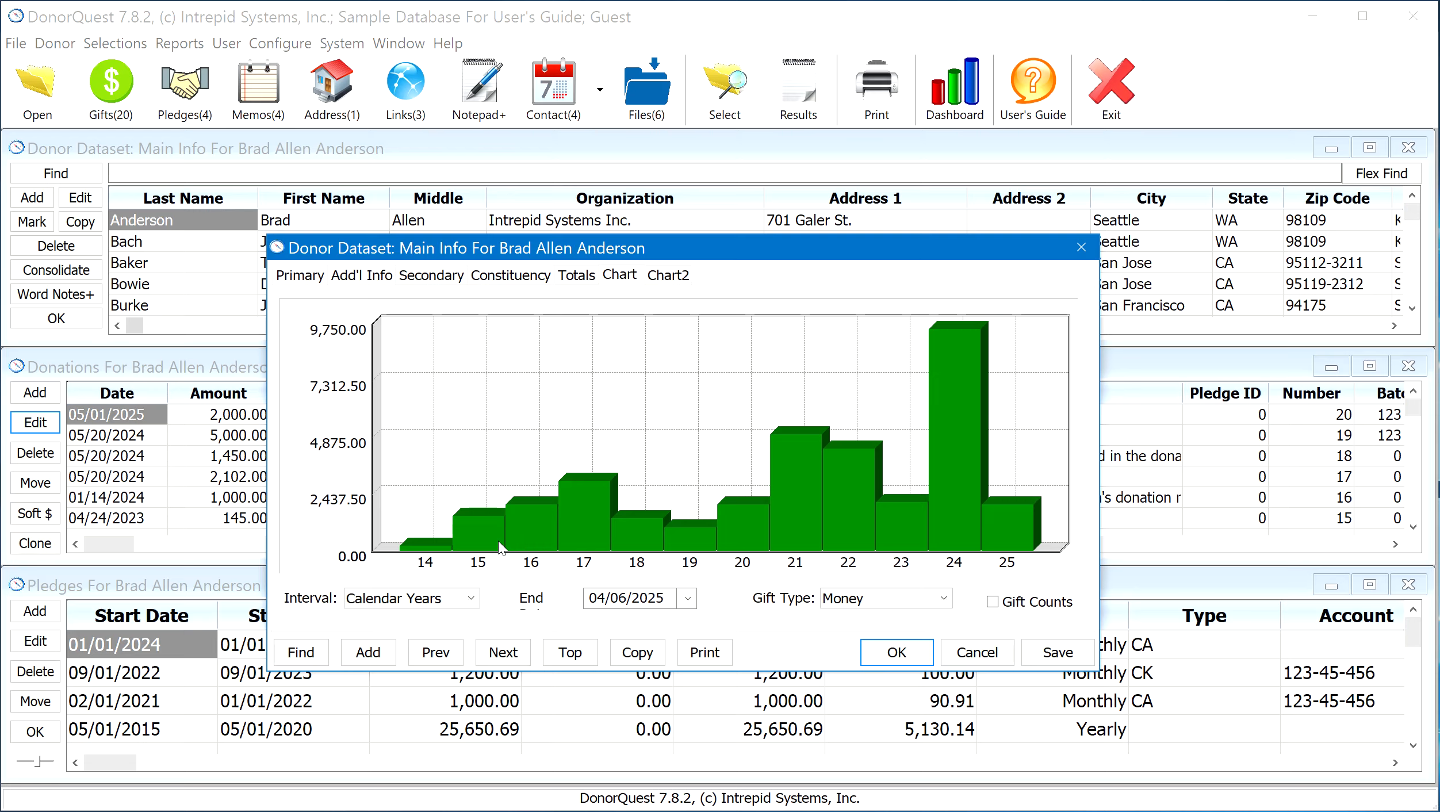
{"action": "left_click", "coordinate": [470, 598]}
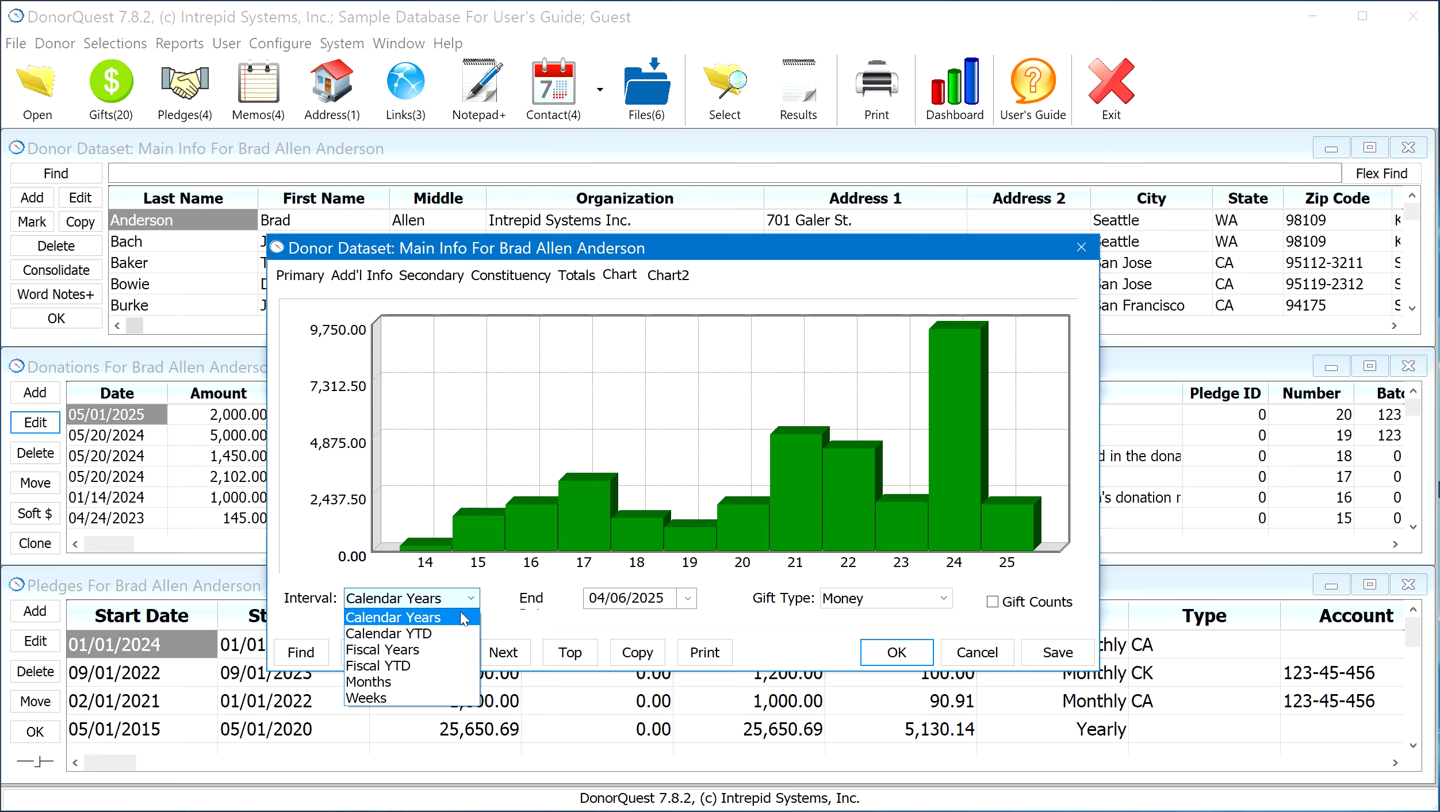
{"action": "left_click", "coordinate": [464, 618]}
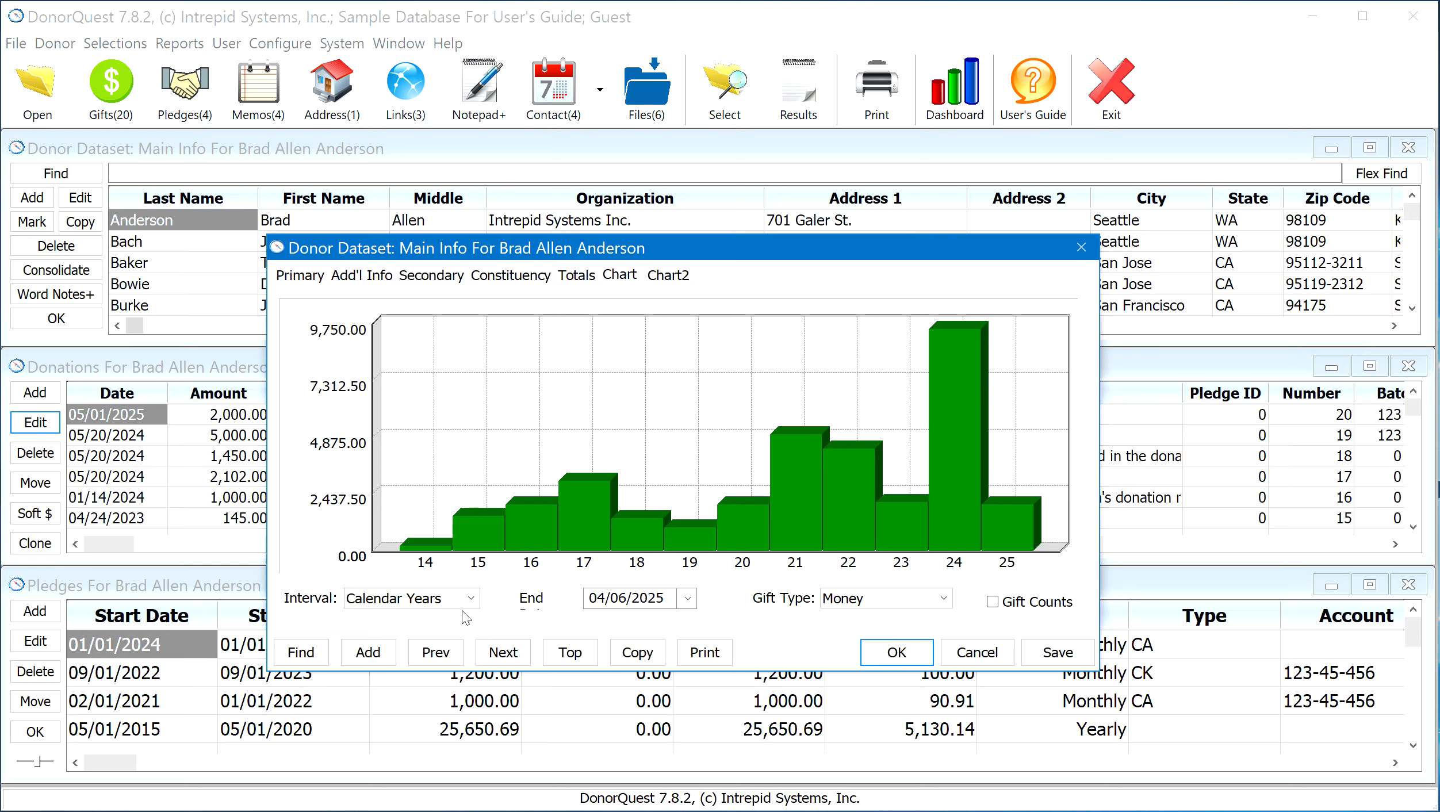
{"action": "left_click", "coordinate": [668, 276]}
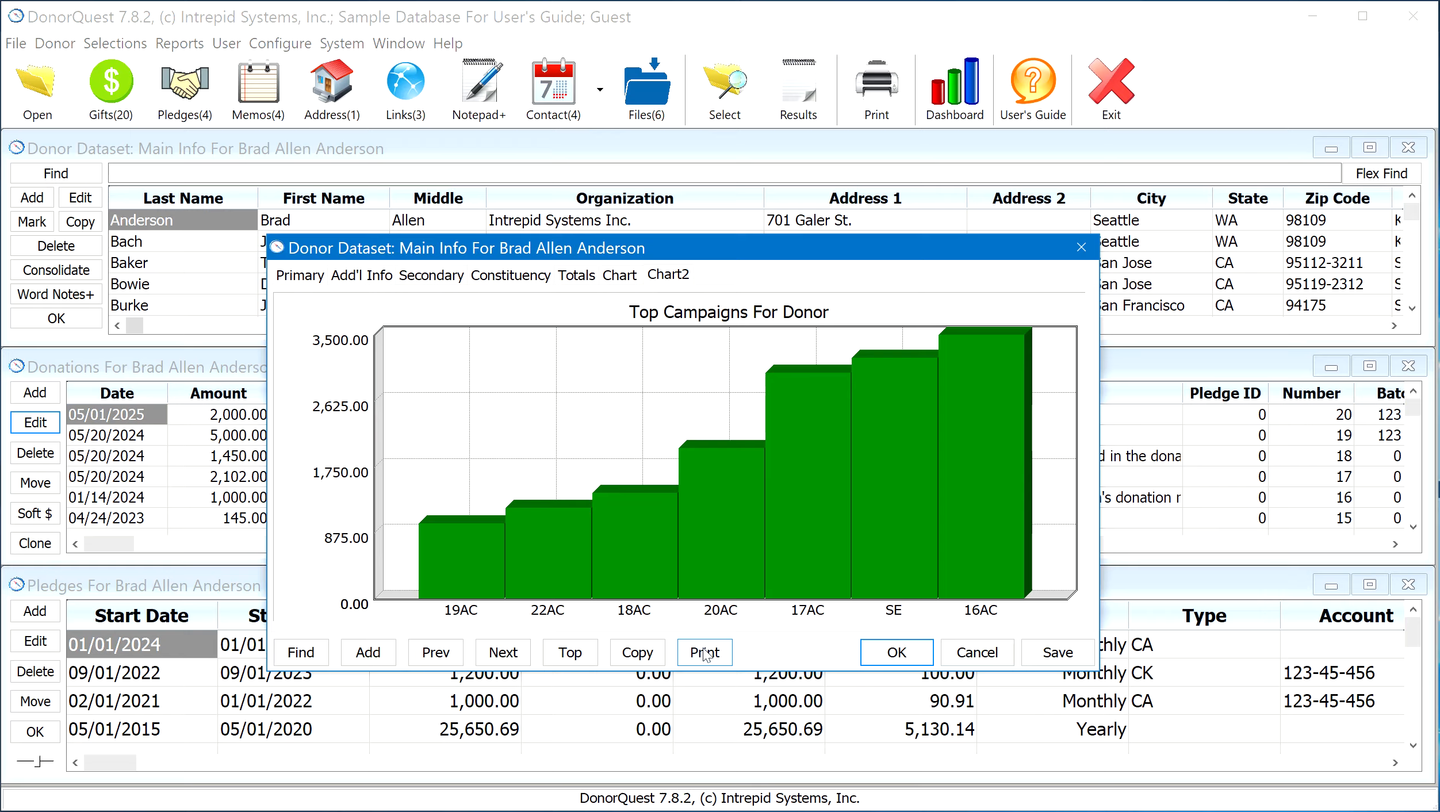
{"action": "left_click", "coordinate": [880, 653]}
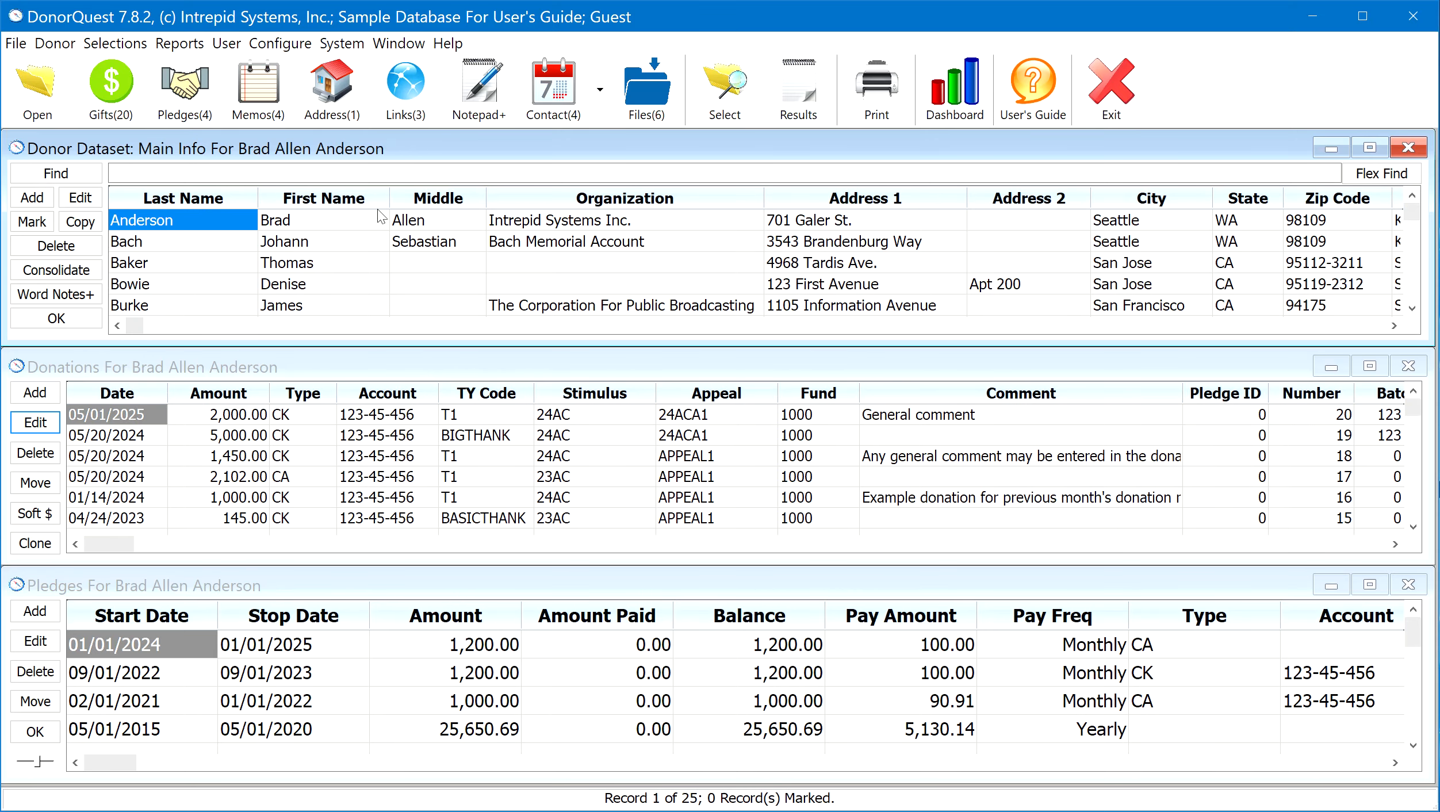
Open the donor's 05/01/2025 donation for editing and examine its Amount field and Type choices
{"action": "left_click", "coordinate": [126, 416]}
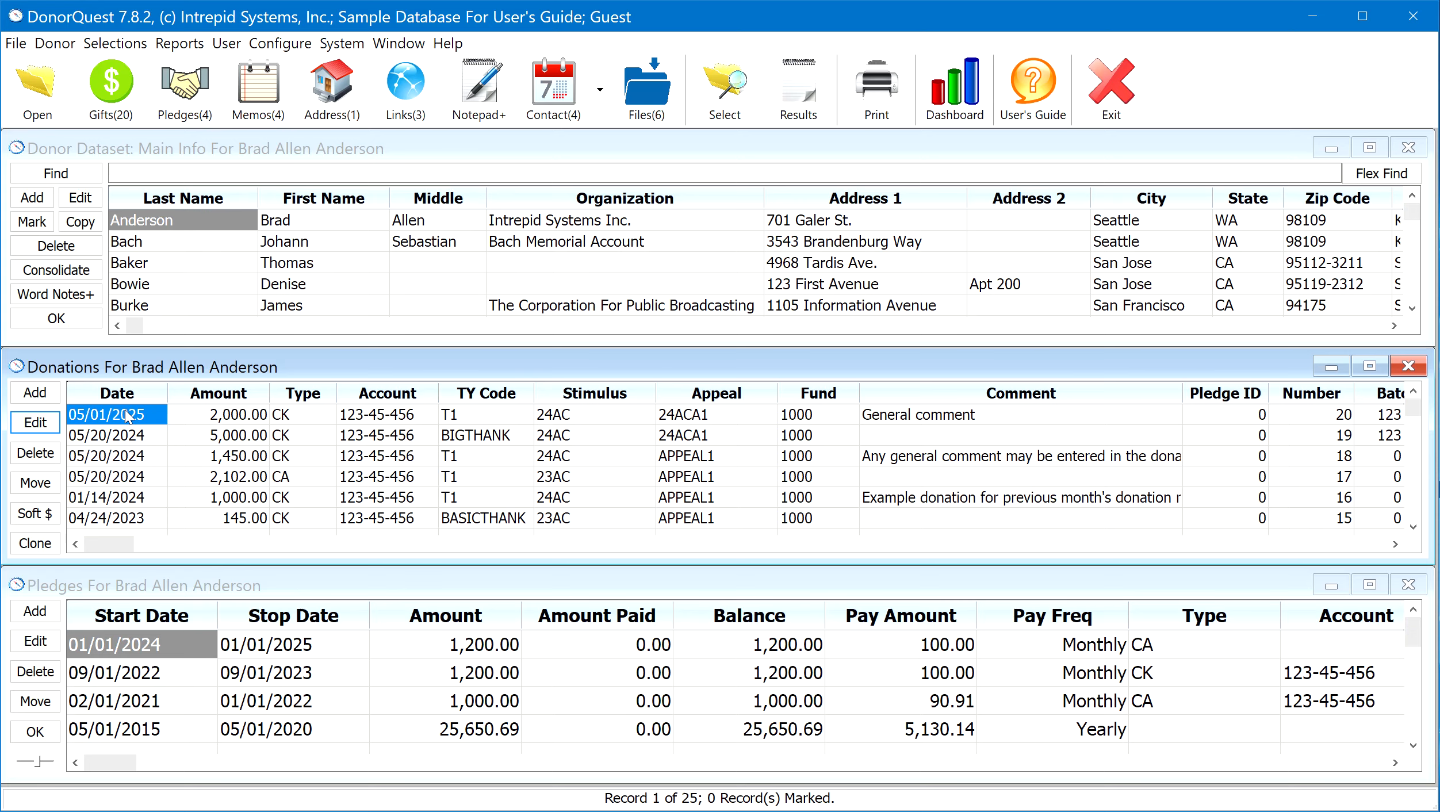
{"action": "left_click", "coordinate": [44, 424]}
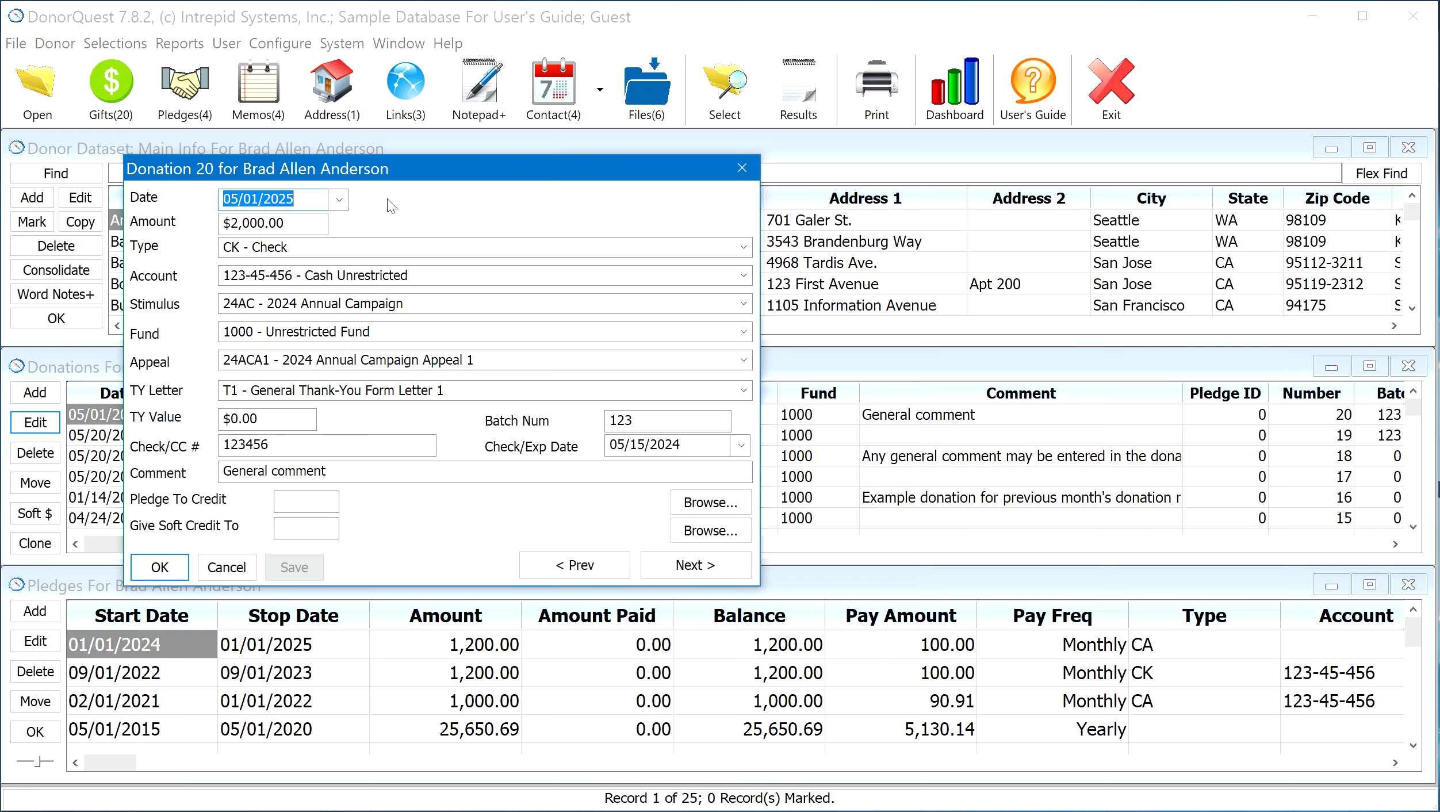
{"action": "left_click", "coordinate": [282, 219]}
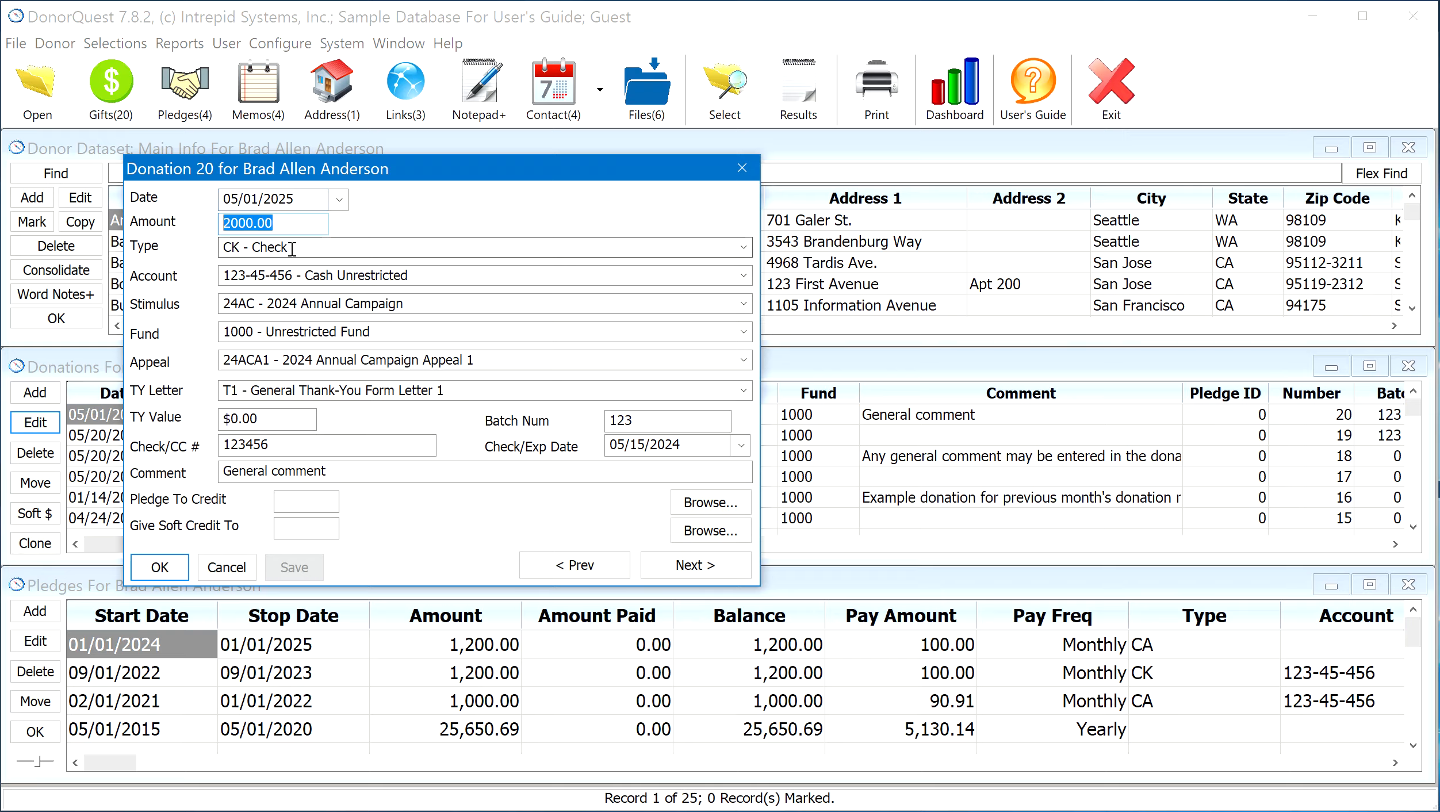
{"action": "left_click", "coordinate": [242, 242]}
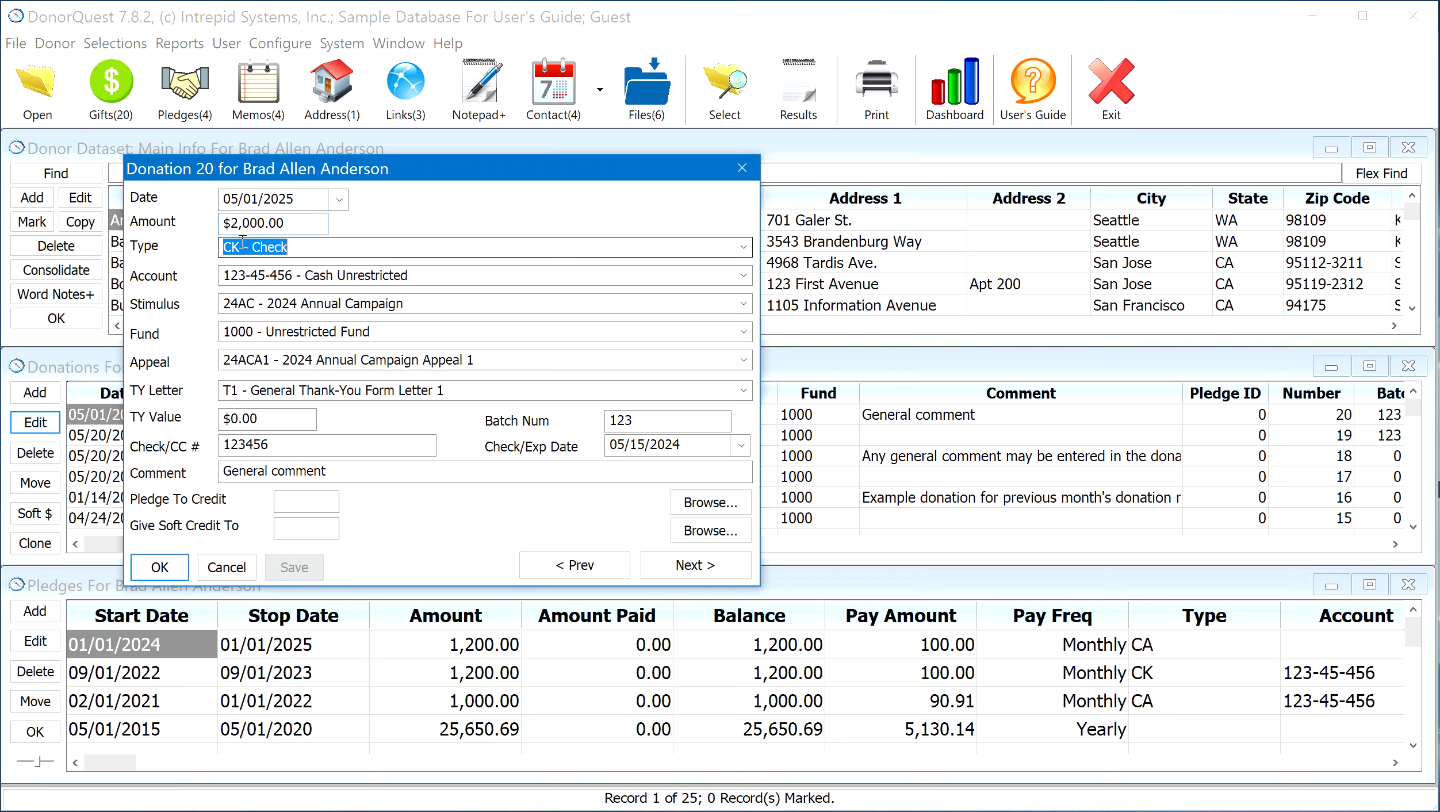
{"action": "left_click", "coordinate": [744, 248]}
{"action": "left_click", "coordinate": [744, 249]}
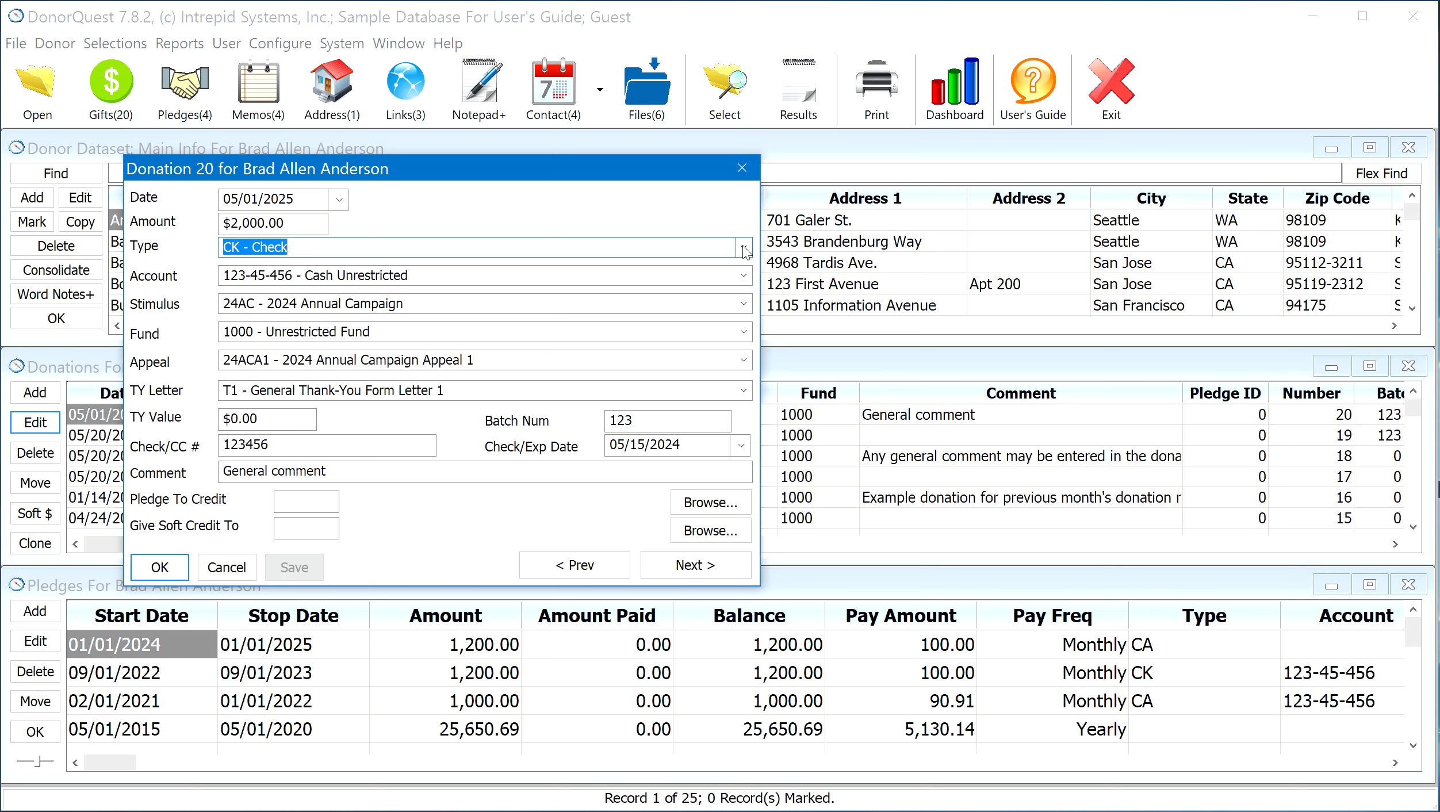
Examine the available Account and Stimulus choices for the donation without changing the selections
{"action": "left_click", "coordinate": [746, 278]}
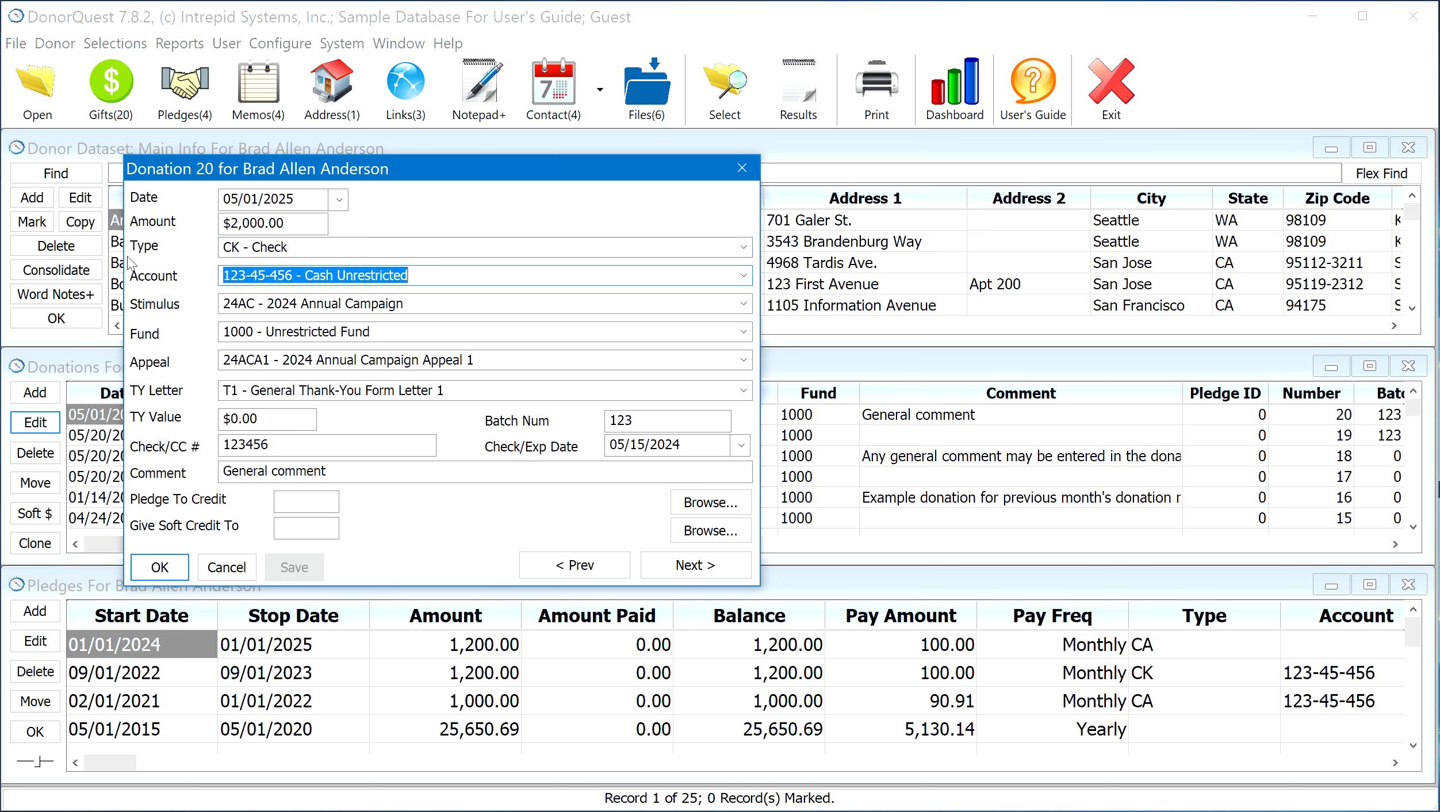
{"action": "left_click", "coordinate": [746, 279]}
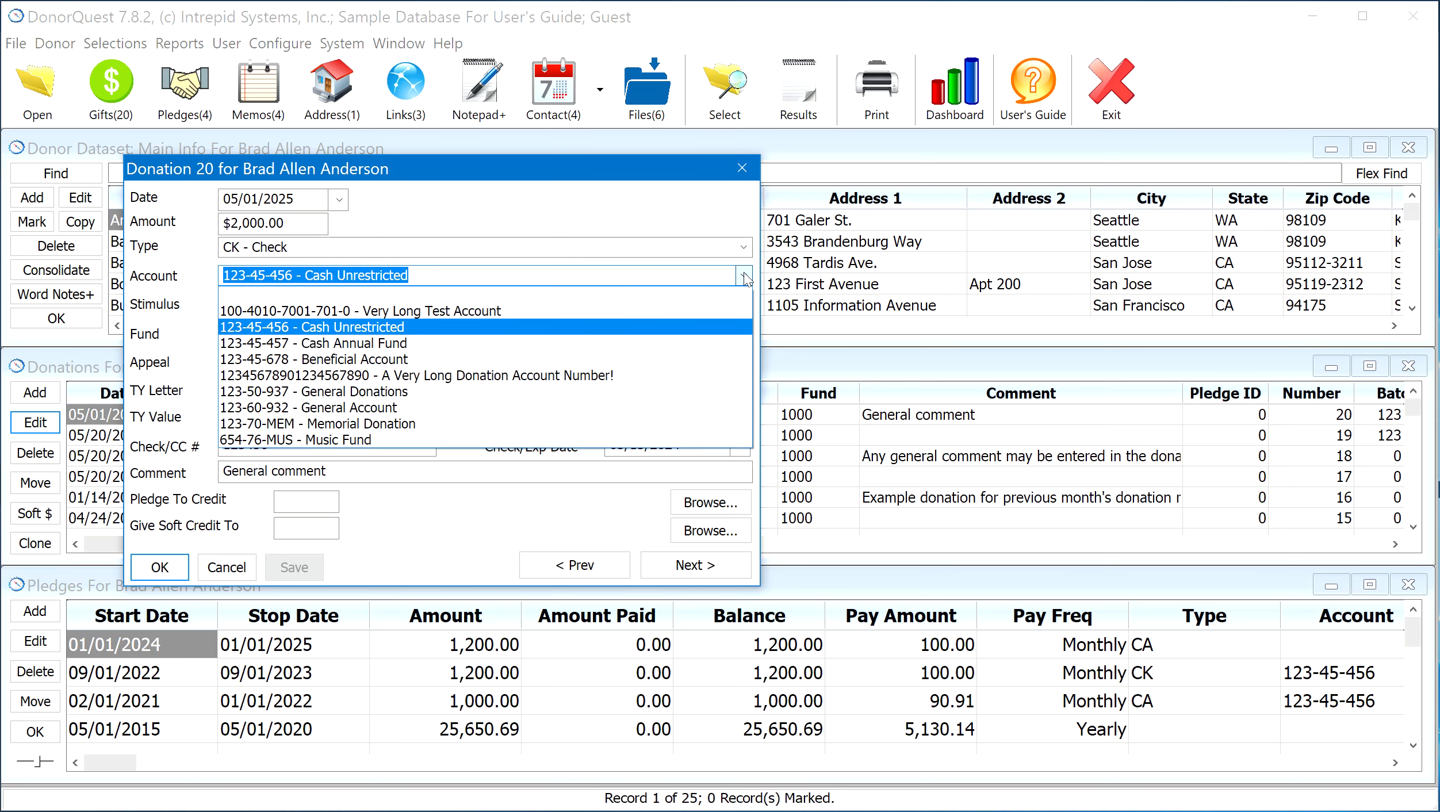
{"action": "left_click", "coordinate": [746, 279]}
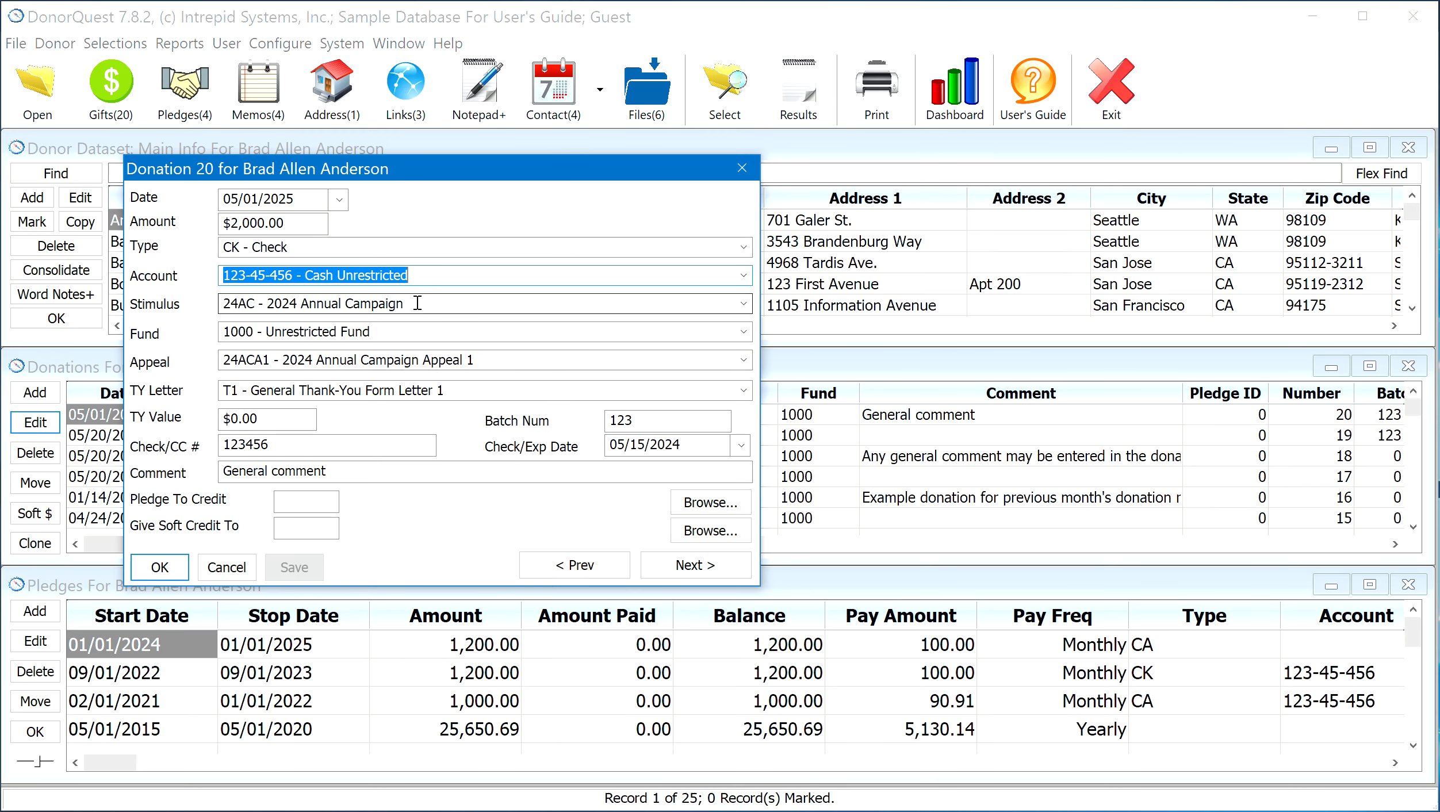
{"action": "left_click", "coordinate": [284, 300]}
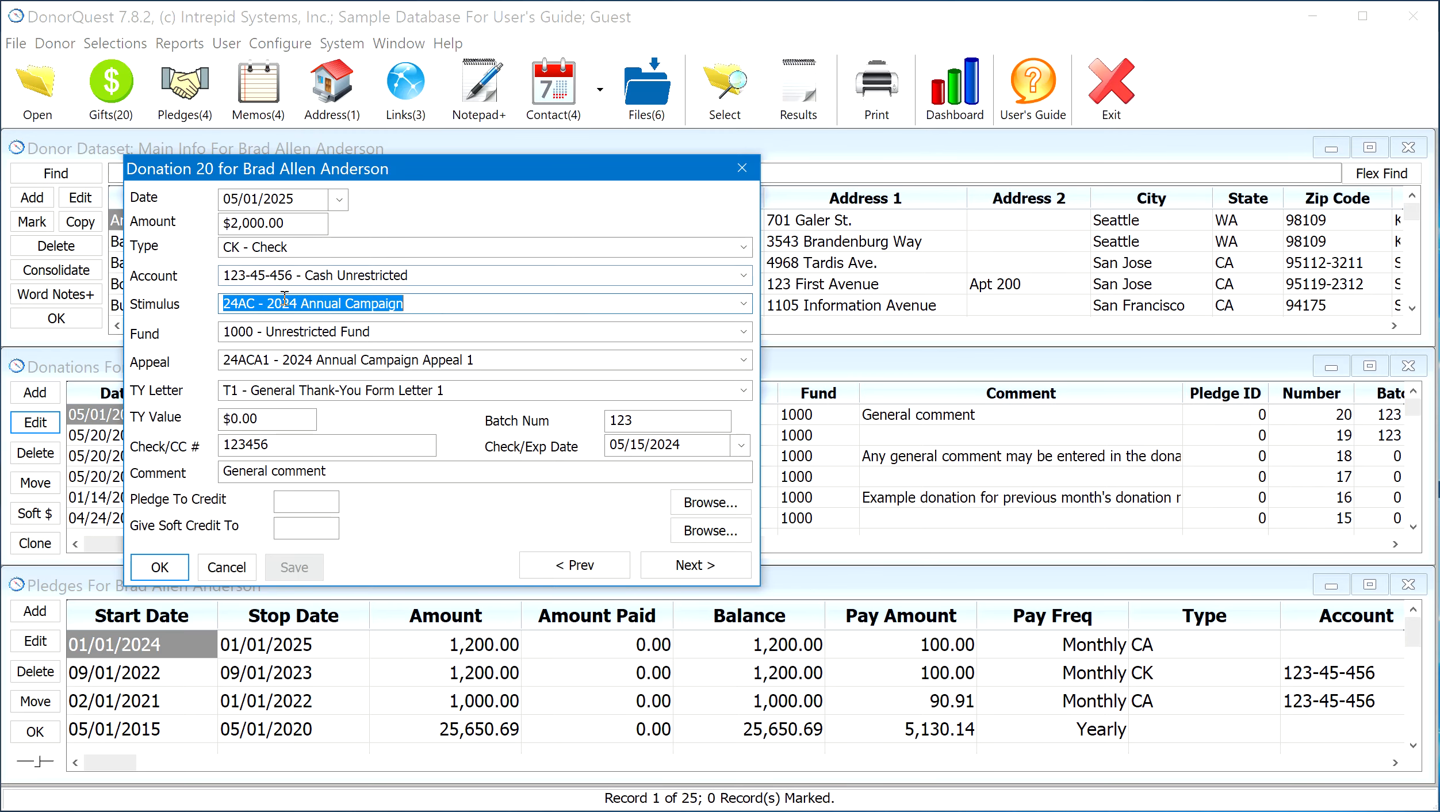
{"action": "left_click", "coordinate": [745, 305]}
{"action": "left_click", "coordinate": [745, 305]}
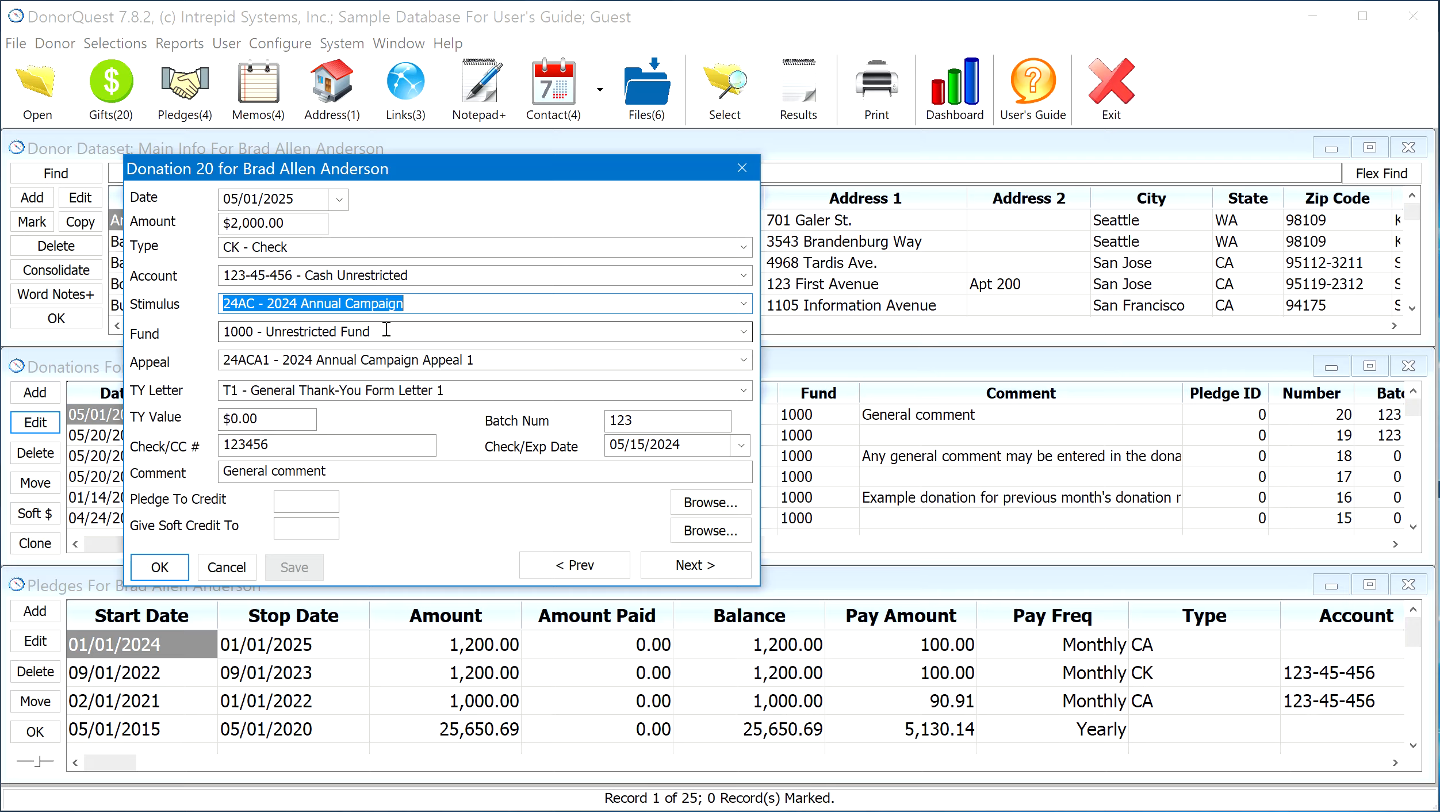
Examine the available Fund and Appeal choices for the donation, keeping the current selections
{"action": "key", "text": "Tab"}
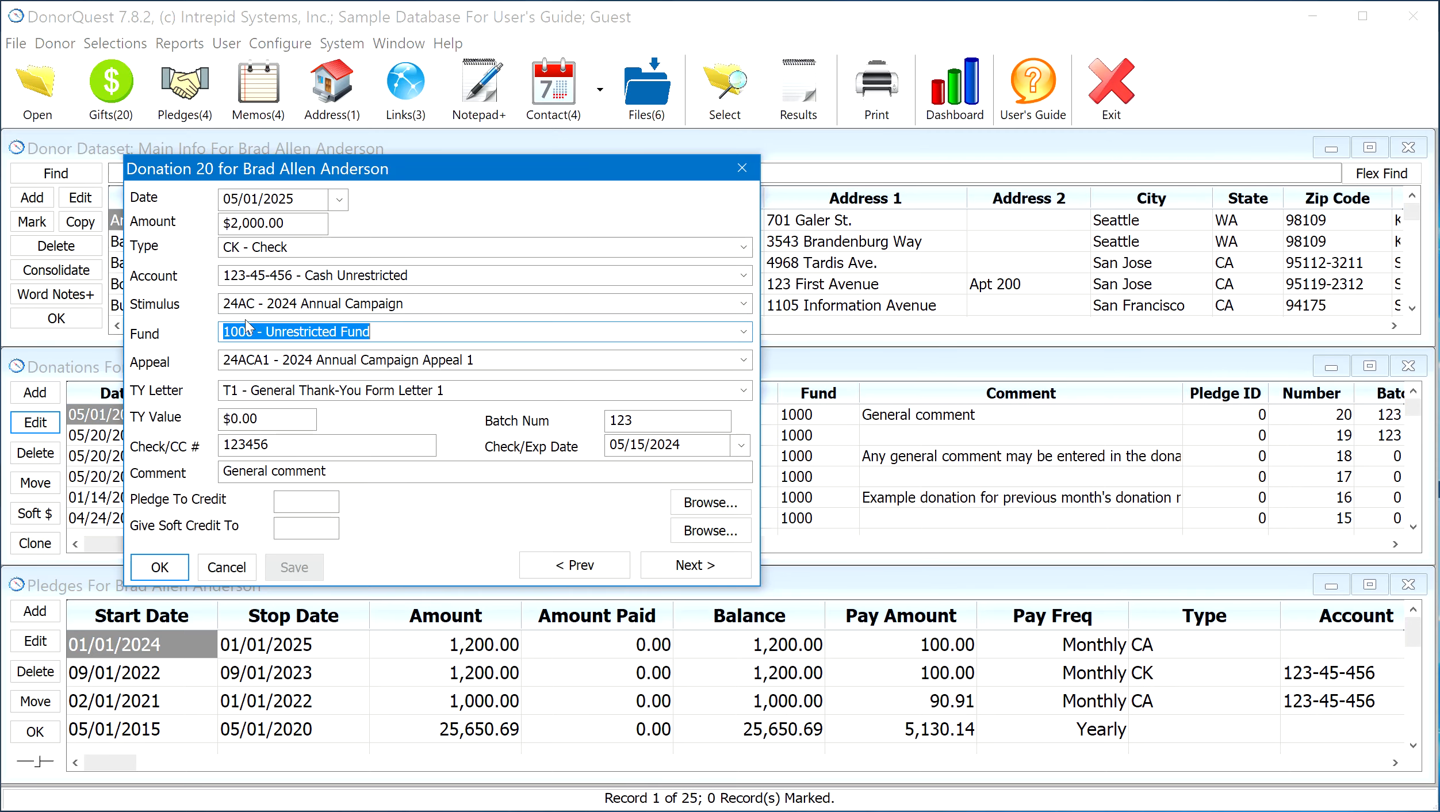
{"action": "left_click", "coordinate": [745, 333]}
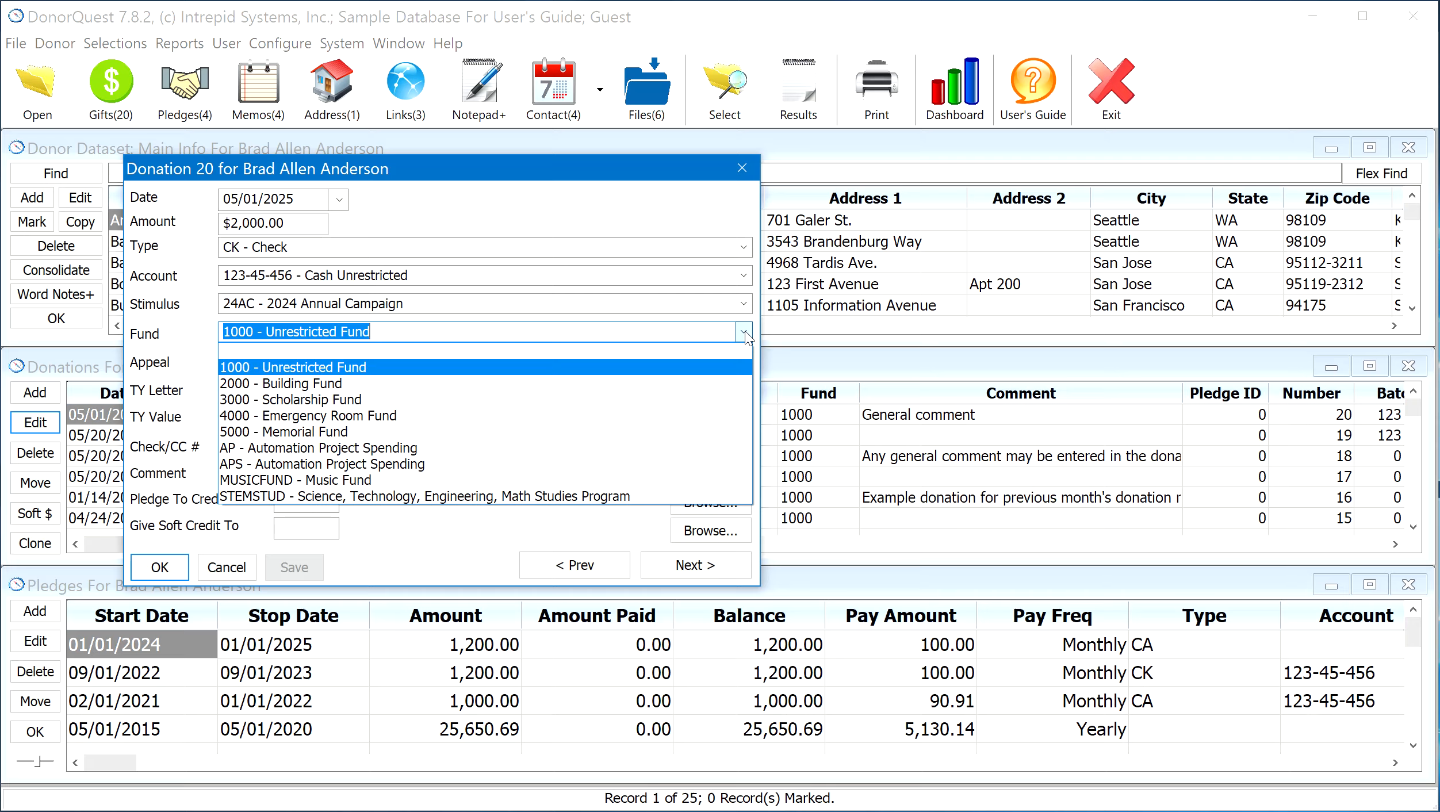
{"action": "left_click", "coordinate": [745, 332]}
{"action": "key", "text": "Tab"}
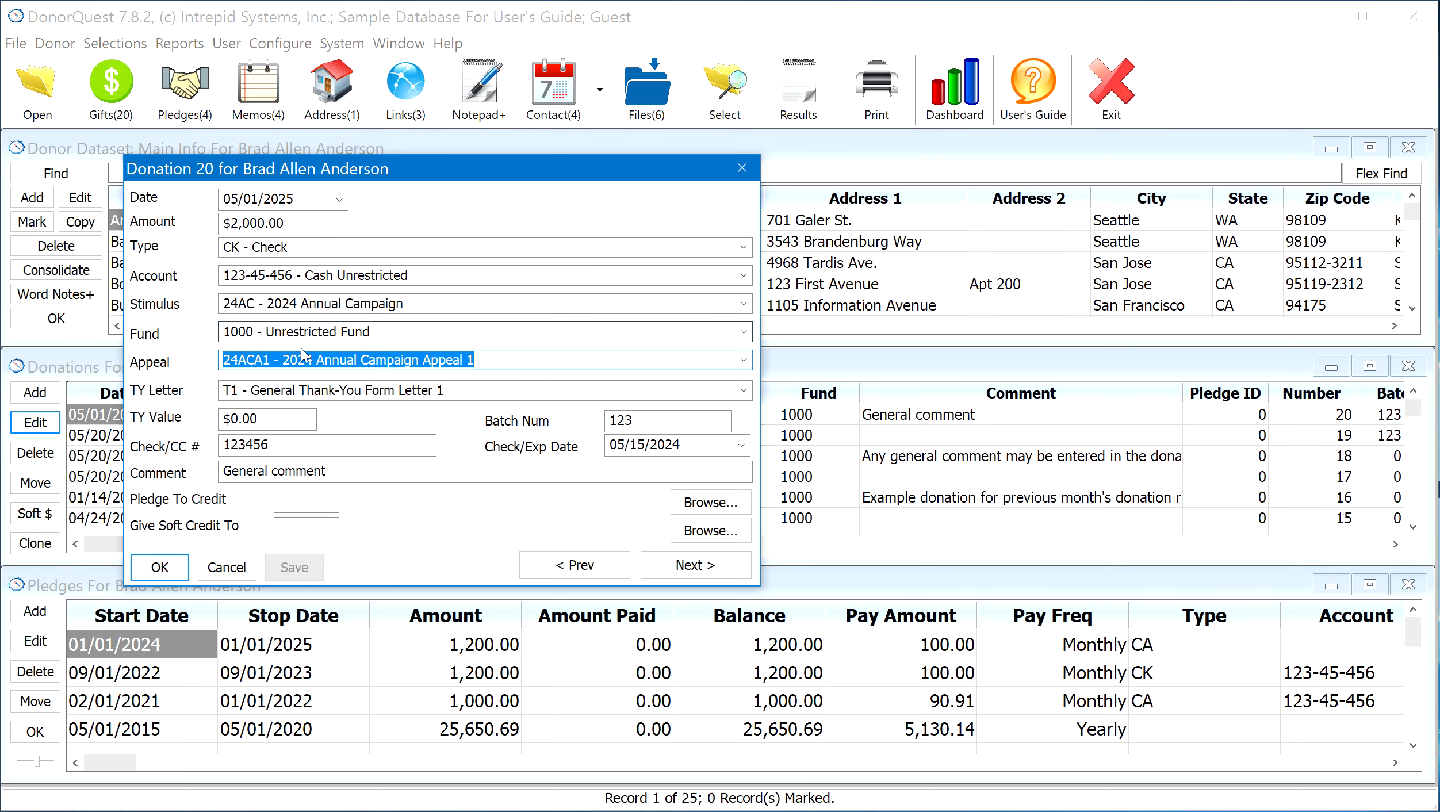
{"action": "left_click", "coordinate": [744, 360]}
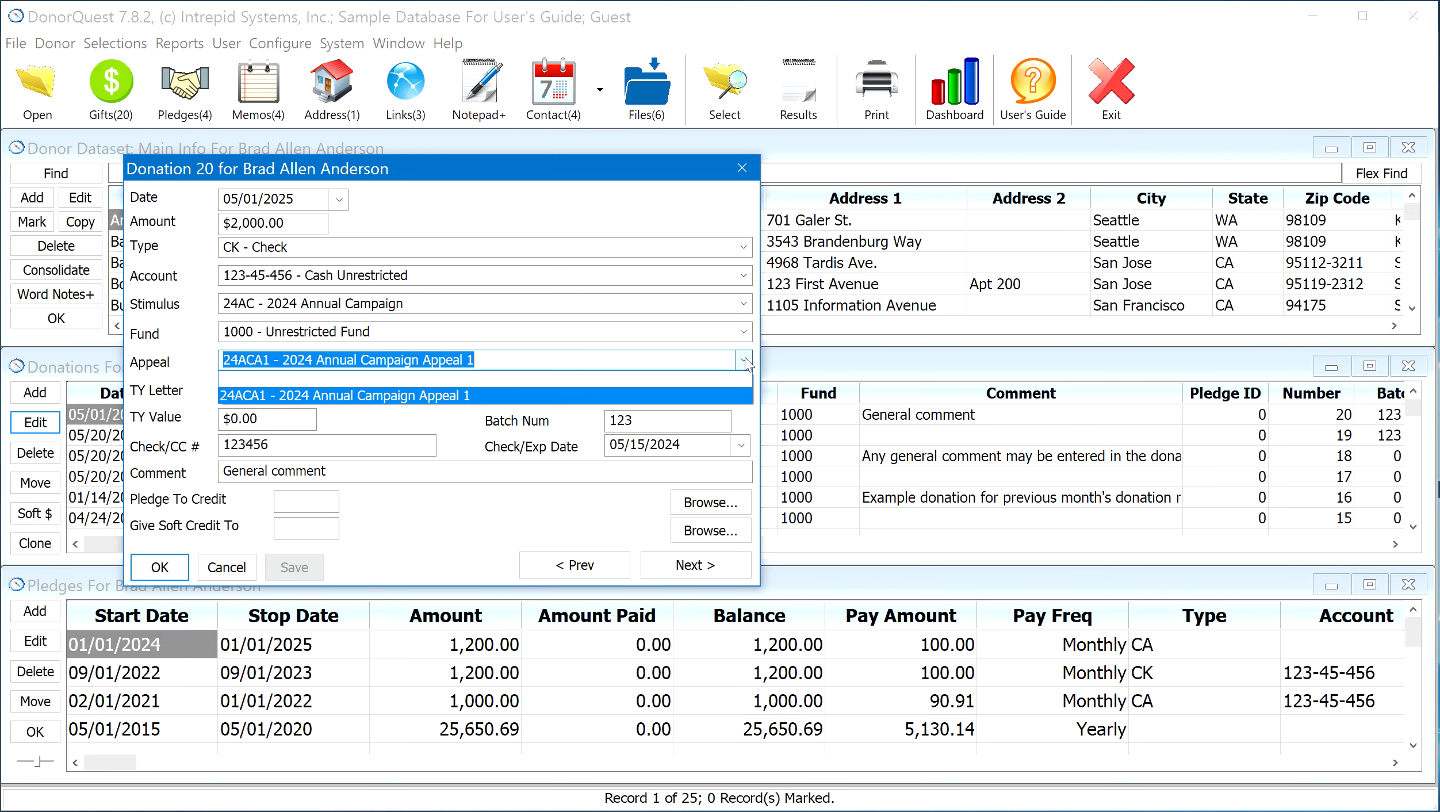
{"action": "left_click", "coordinate": [746, 362]}
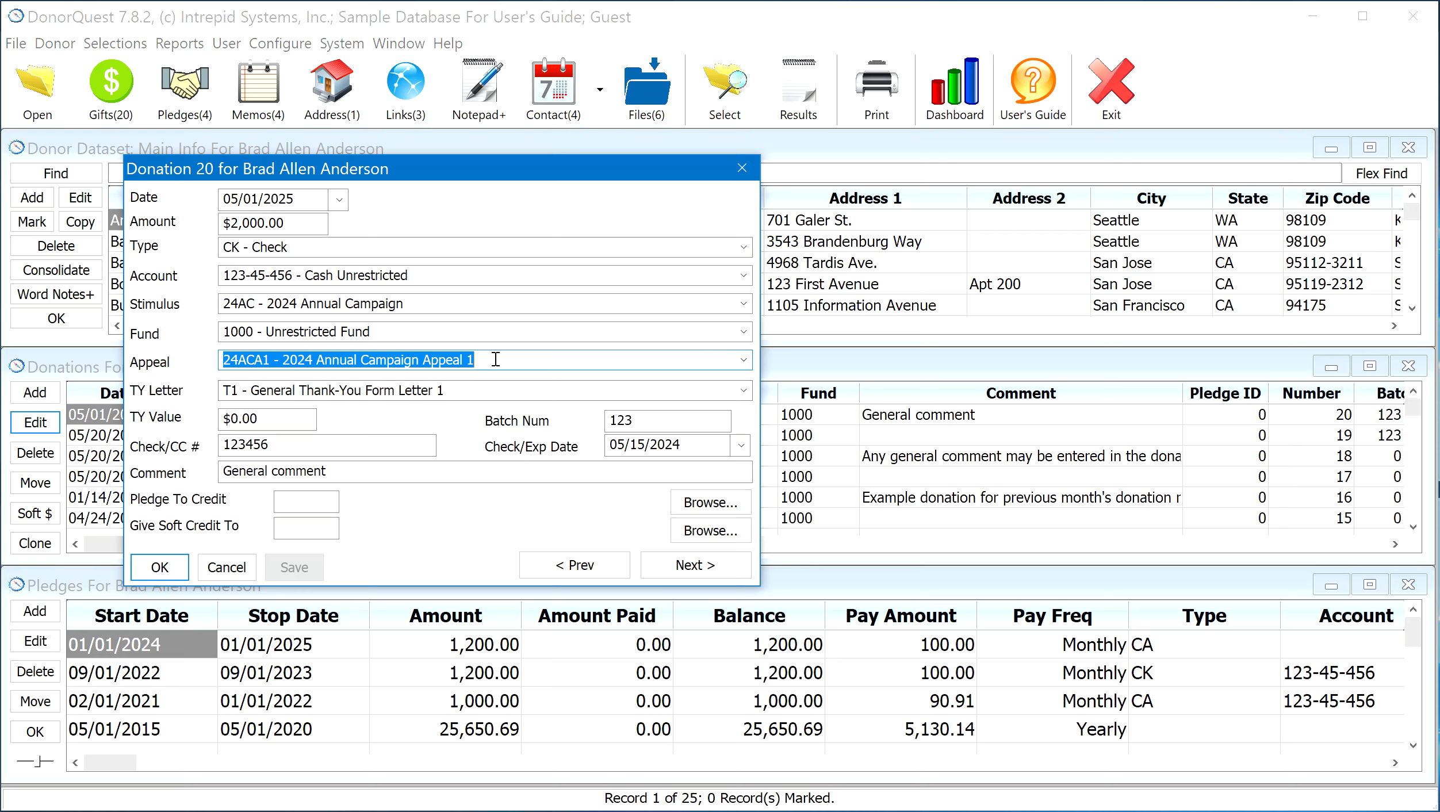
Examine the donation's TY Letter, TY Value, Check/CC #, Check/Exp Date and Comment fields
{"action": "key", "text": "Tab"}
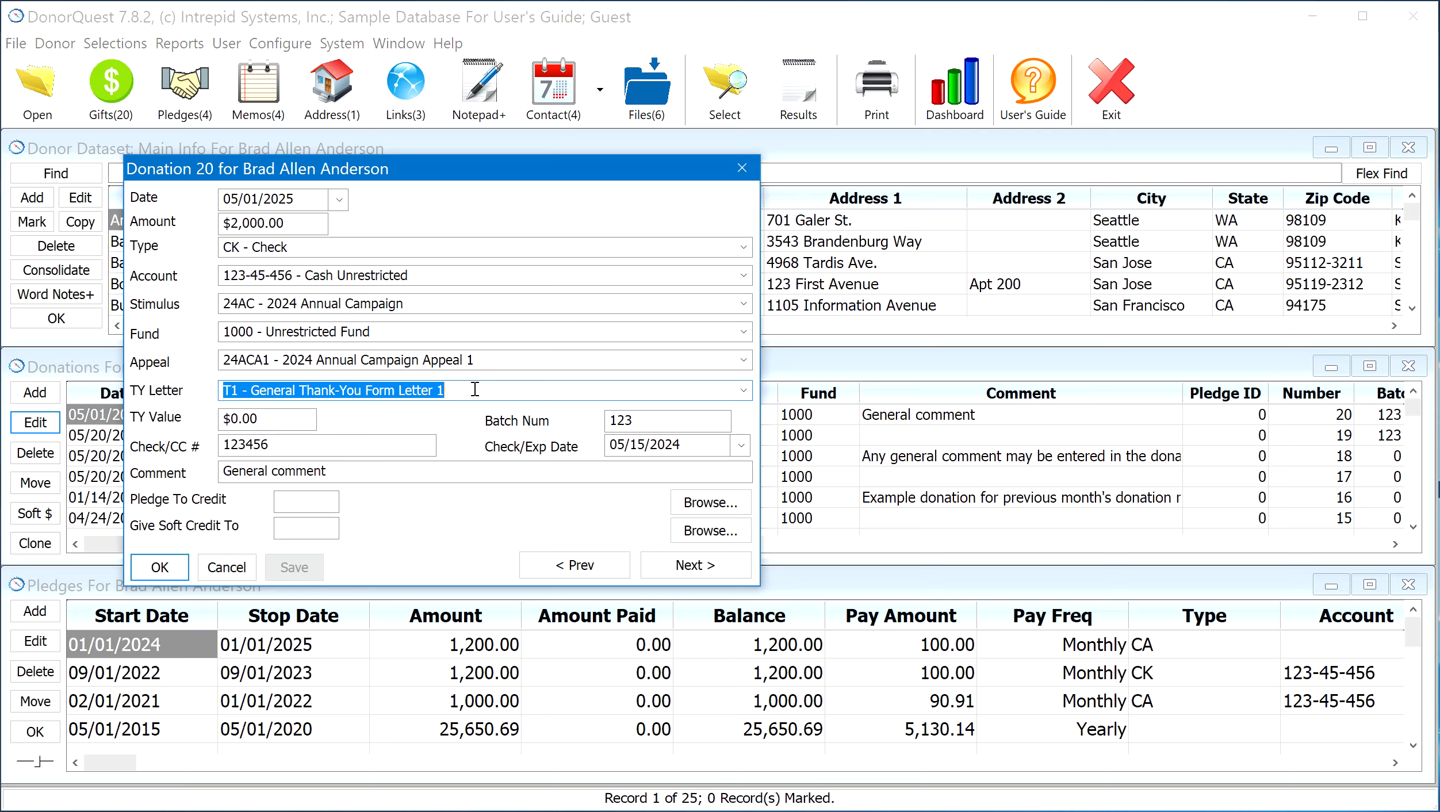
{"action": "left_click", "coordinate": [275, 418]}
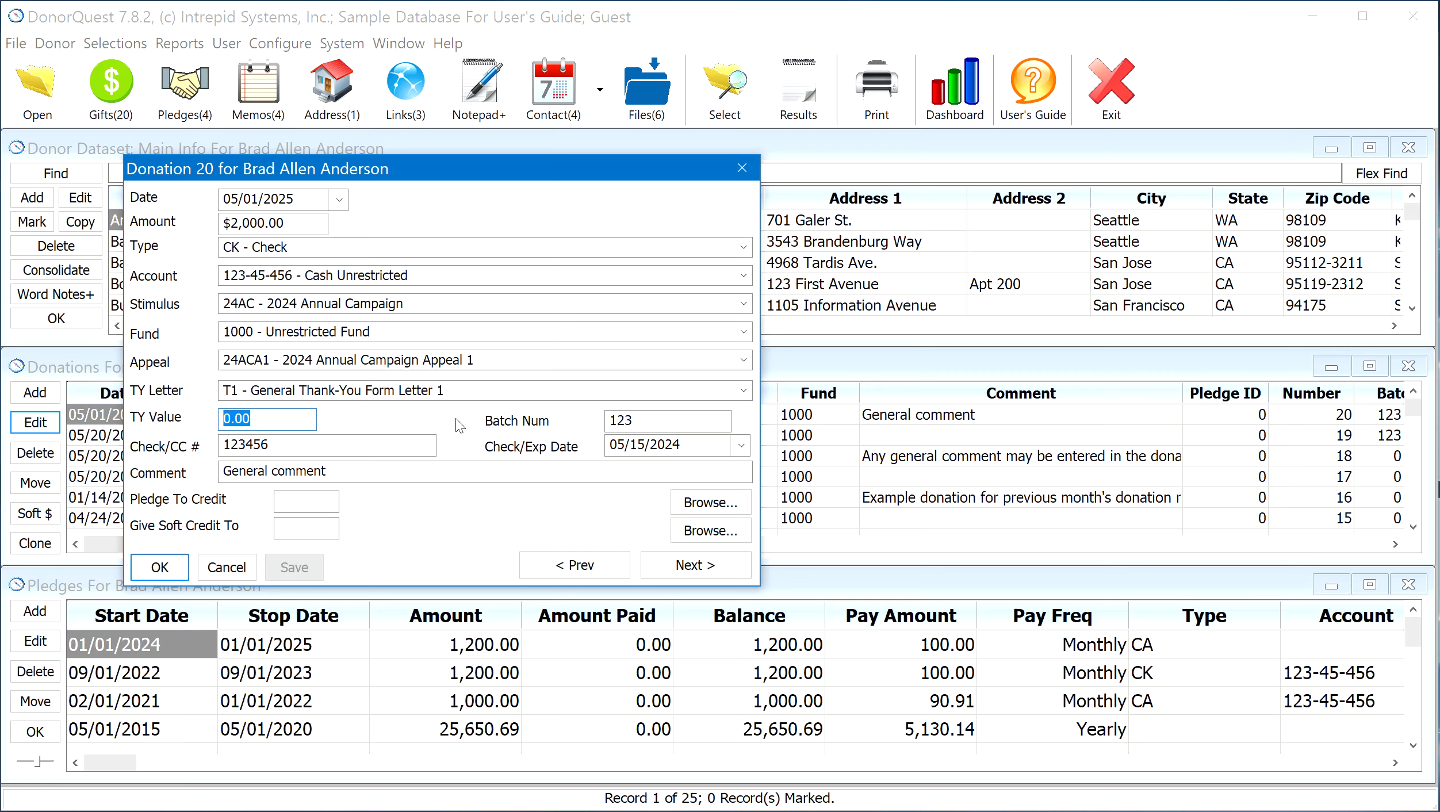
{"action": "left_click", "coordinate": [284, 445]}
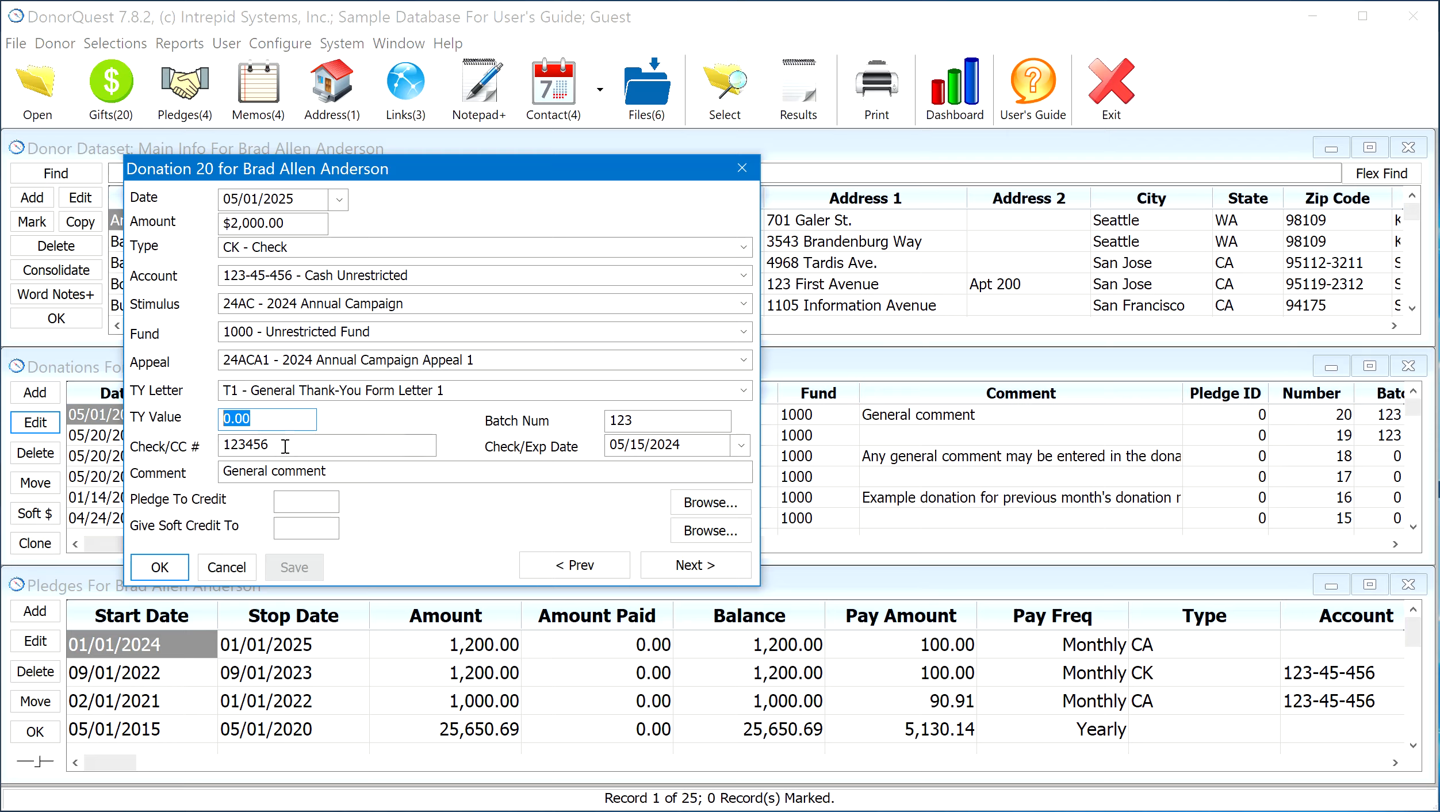
{"action": "left_click", "coordinate": [692, 449]}
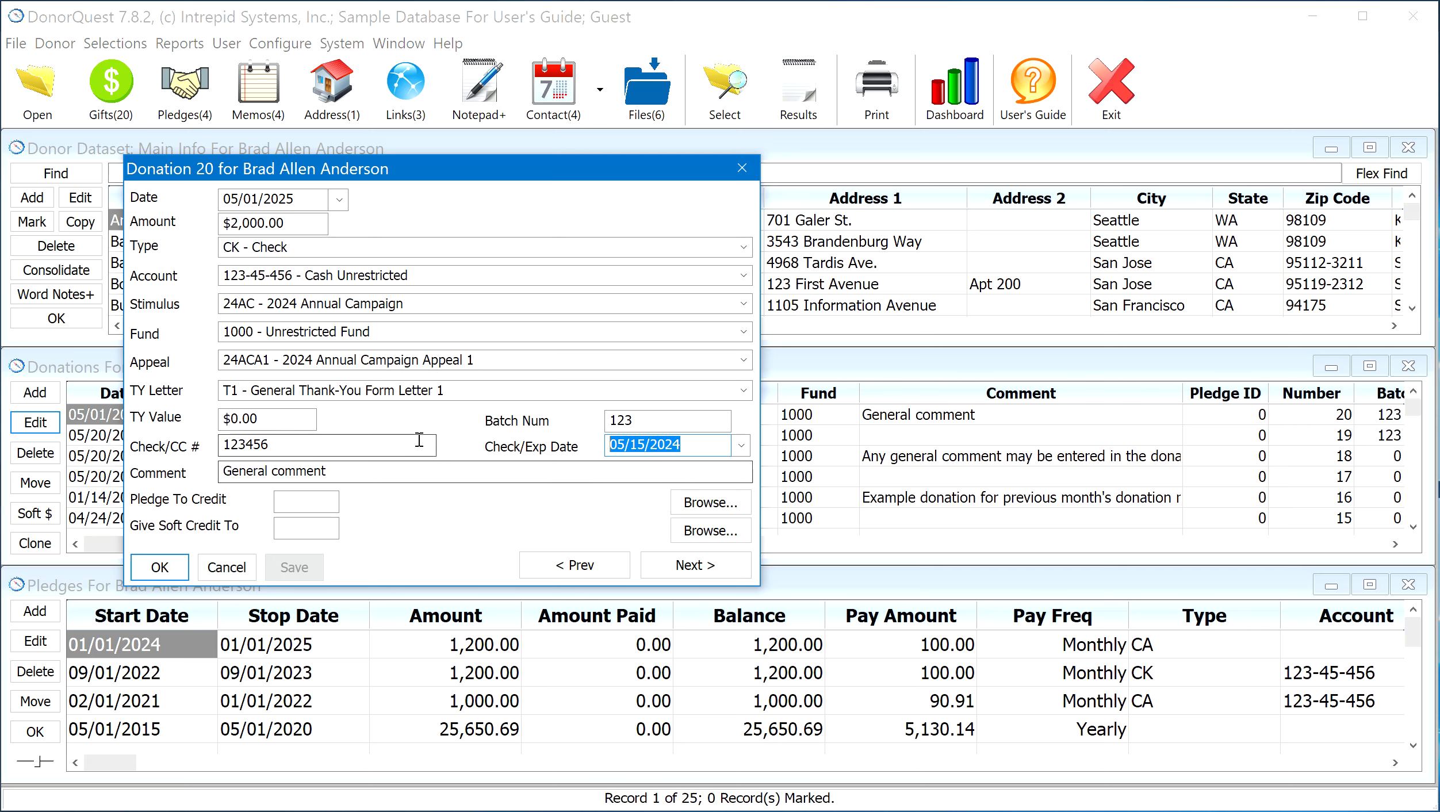
{"action": "left_click_drag", "start_coordinate": [351, 471], "coordinate": [186, 471]}
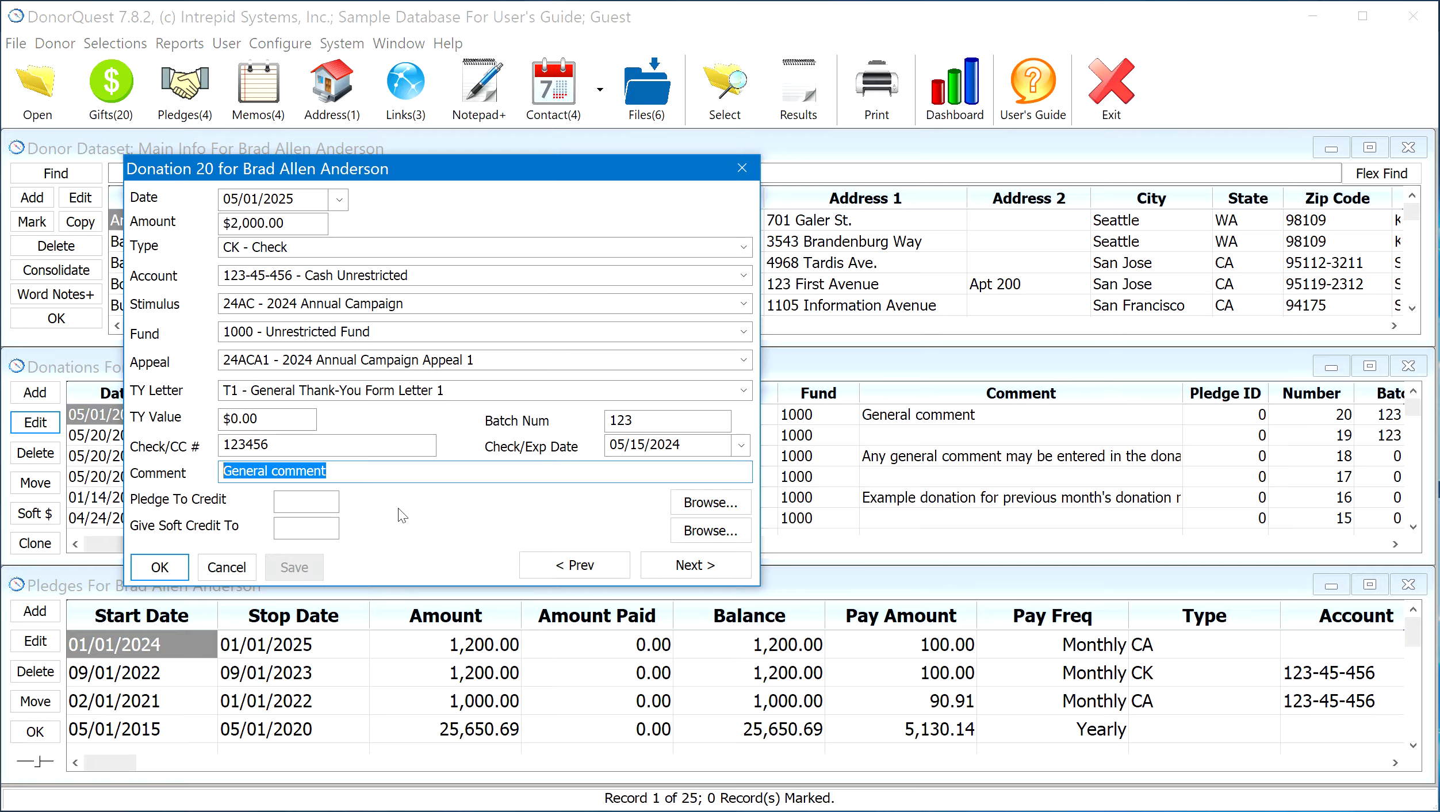
Examine the Pledge To Credit and Give Soft Credit To fields, and browse the donor's pledges without selecting one
{"action": "left_click", "coordinate": [295, 496]}
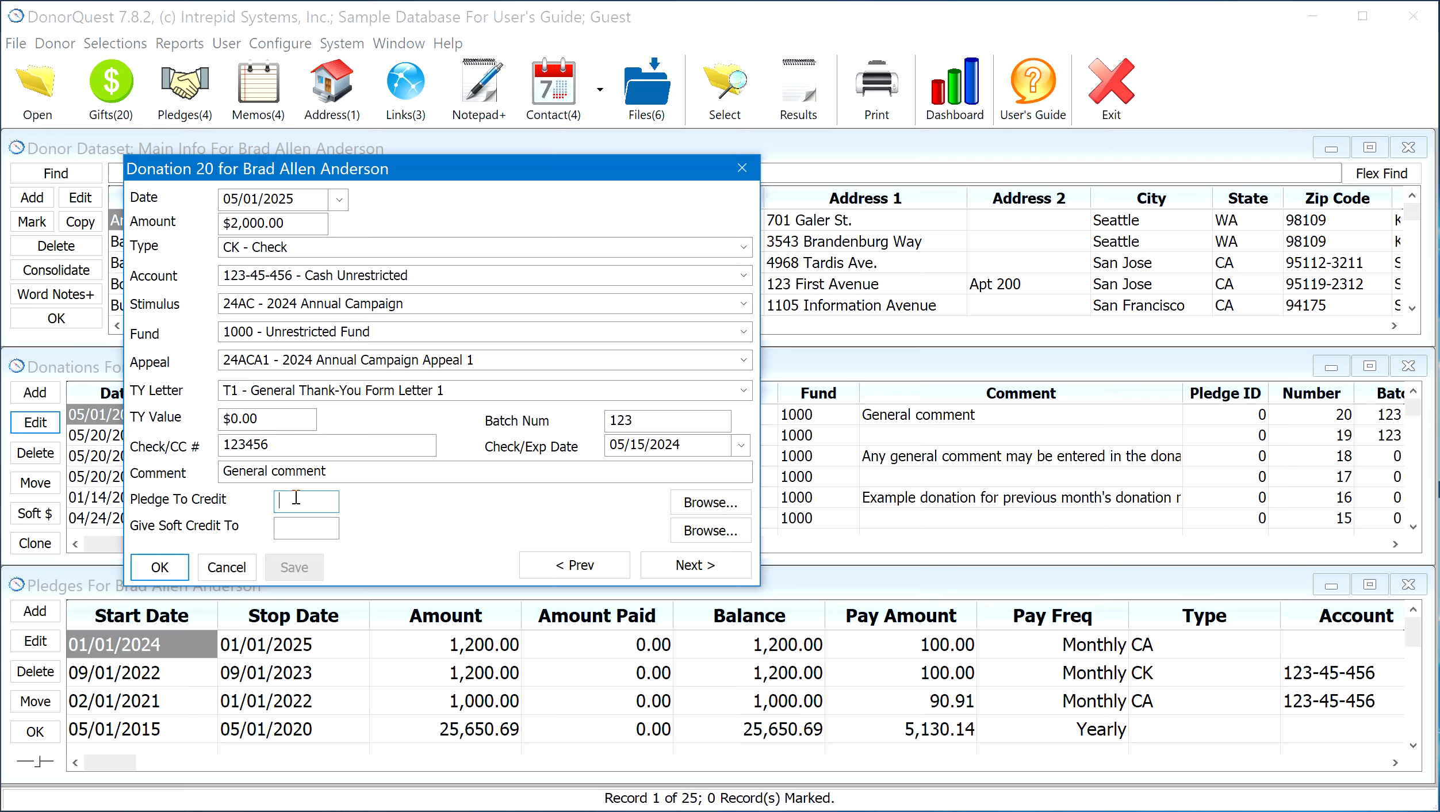
{"action": "left_click", "coordinate": [292, 525]}
{"action": "left_click", "coordinate": [681, 502]}
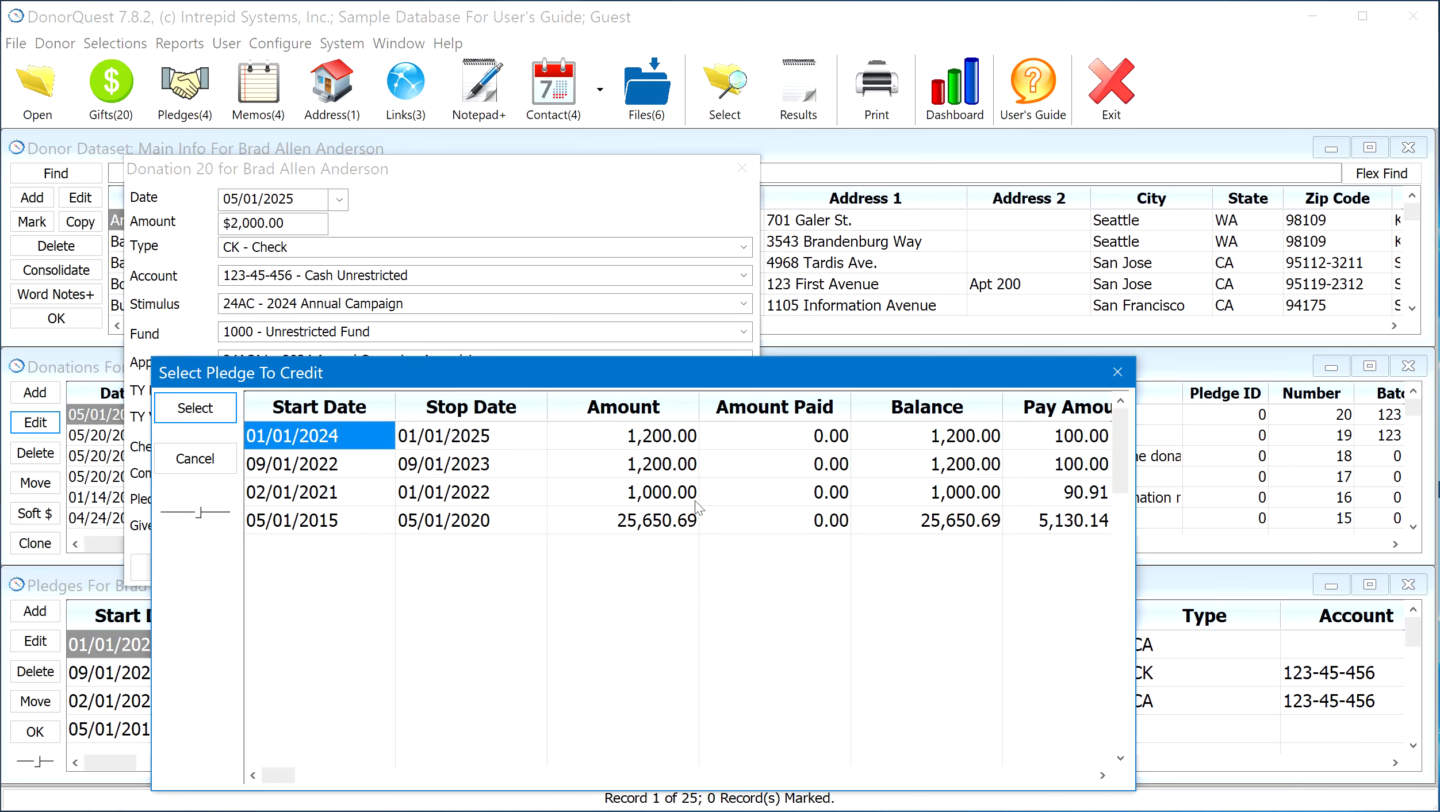
{"action": "left_click_drag", "start_coordinate": [632, 374], "coordinate": [807, 286]}
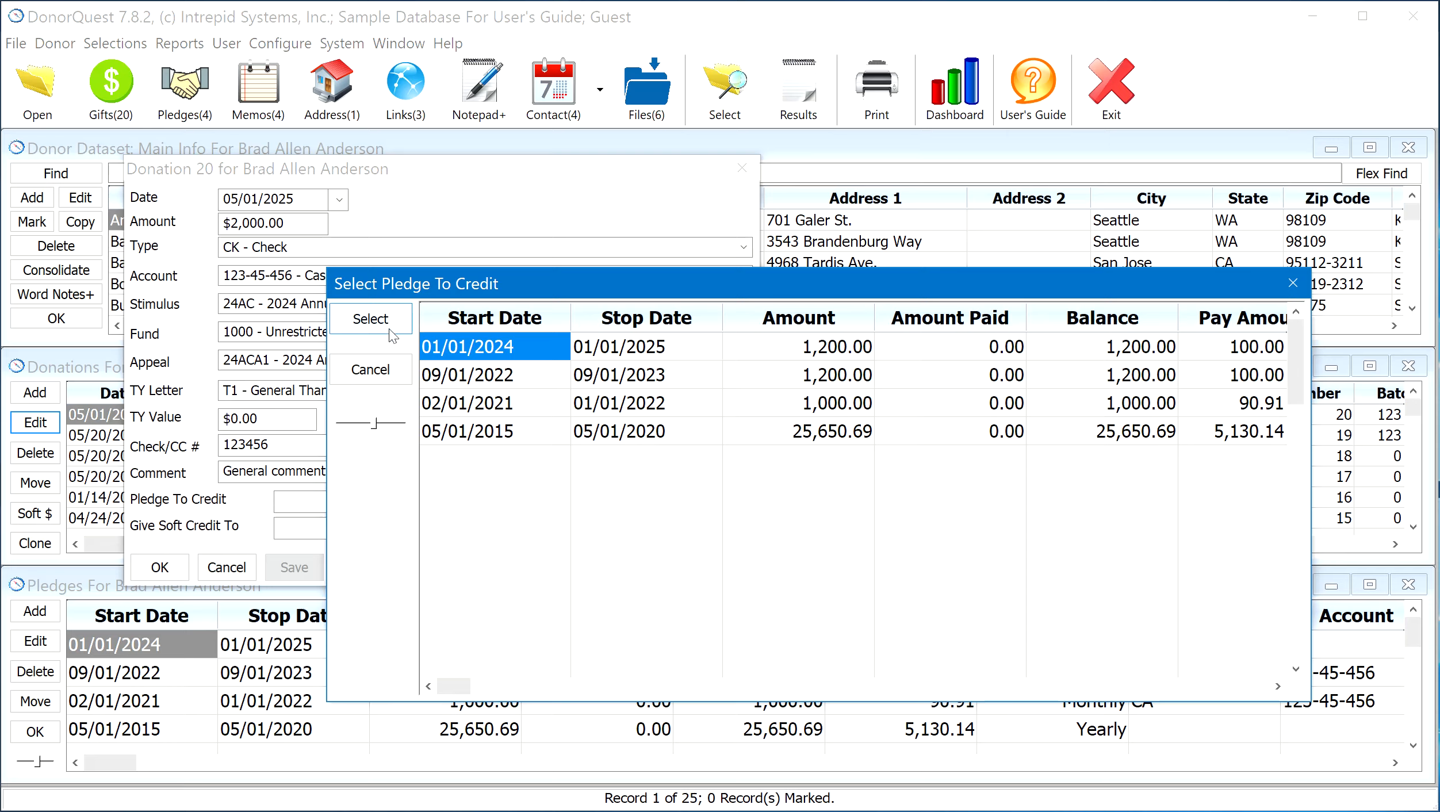
{"action": "left_click", "coordinate": [396, 370]}
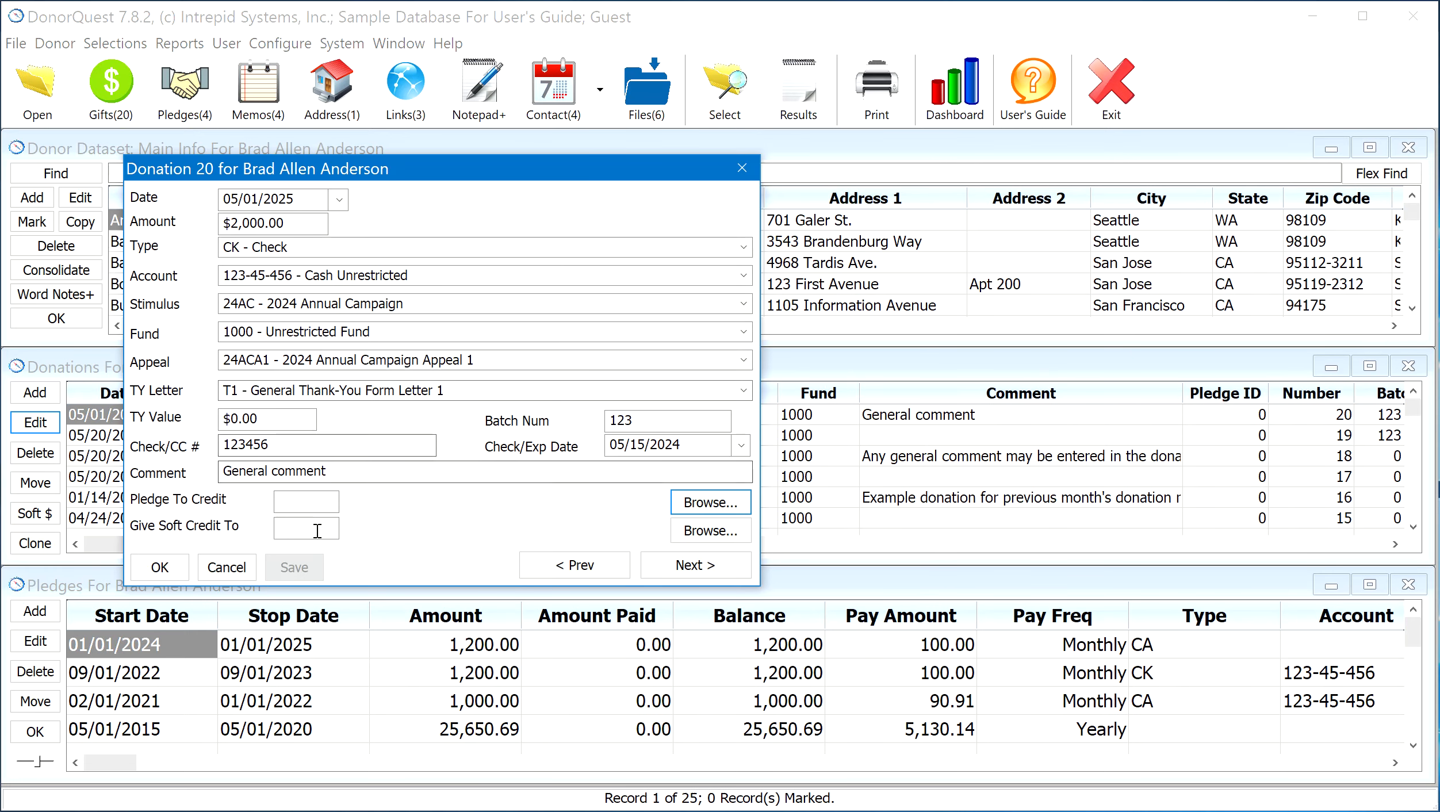
Browse the constituents available for soft credit without selecting one, and accept and close the donation
{"action": "left_click", "coordinate": [696, 531]}
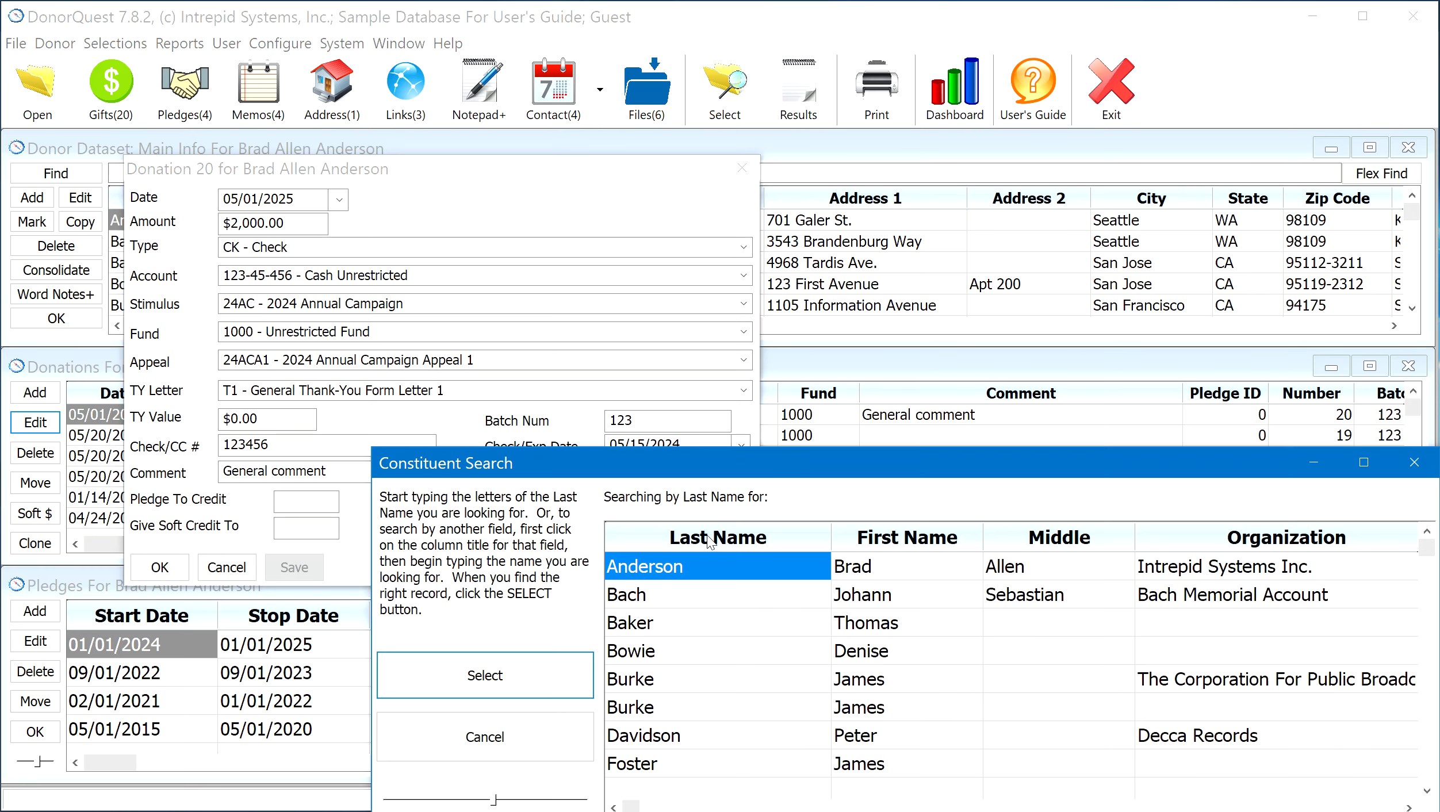
{"action": "left_click_drag", "start_coordinate": [750, 457], "coordinate": [582, 307]}
{"action": "left_click", "coordinate": [546, 450]}
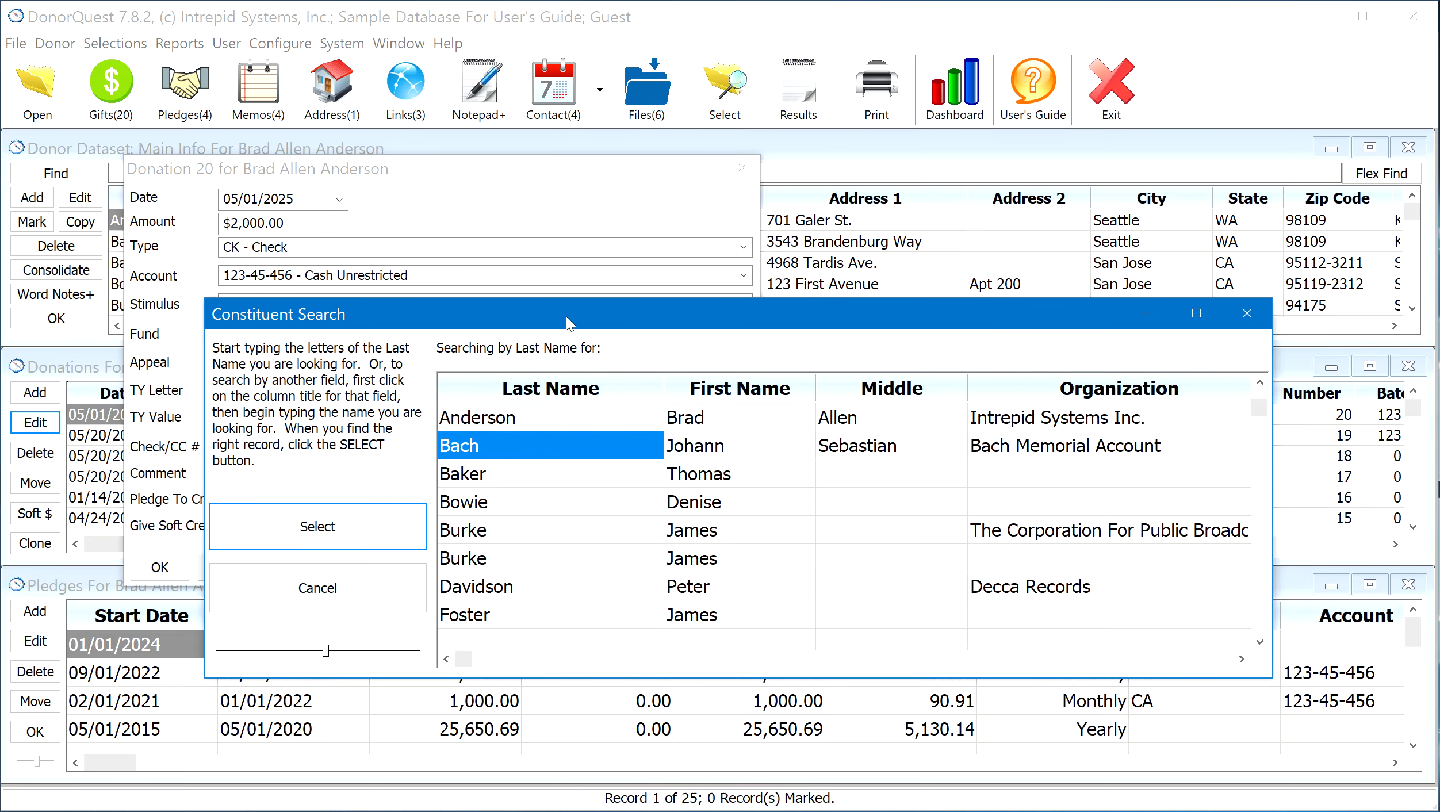
{"action": "left_click_drag", "start_coordinate": [566, 316], "coordinate": [645, 381]}
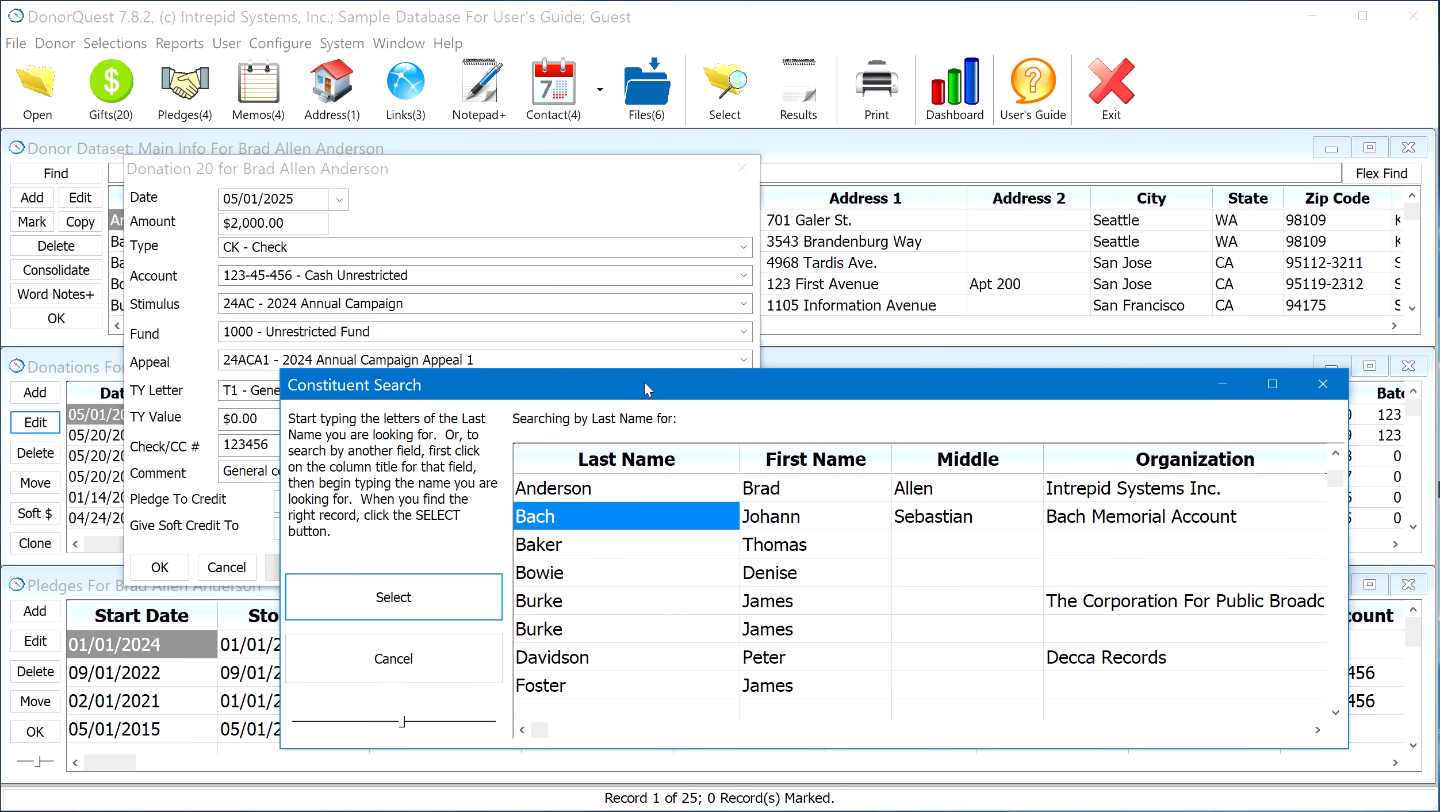
{"action": "left_click", "coordinate": [448, 664]}
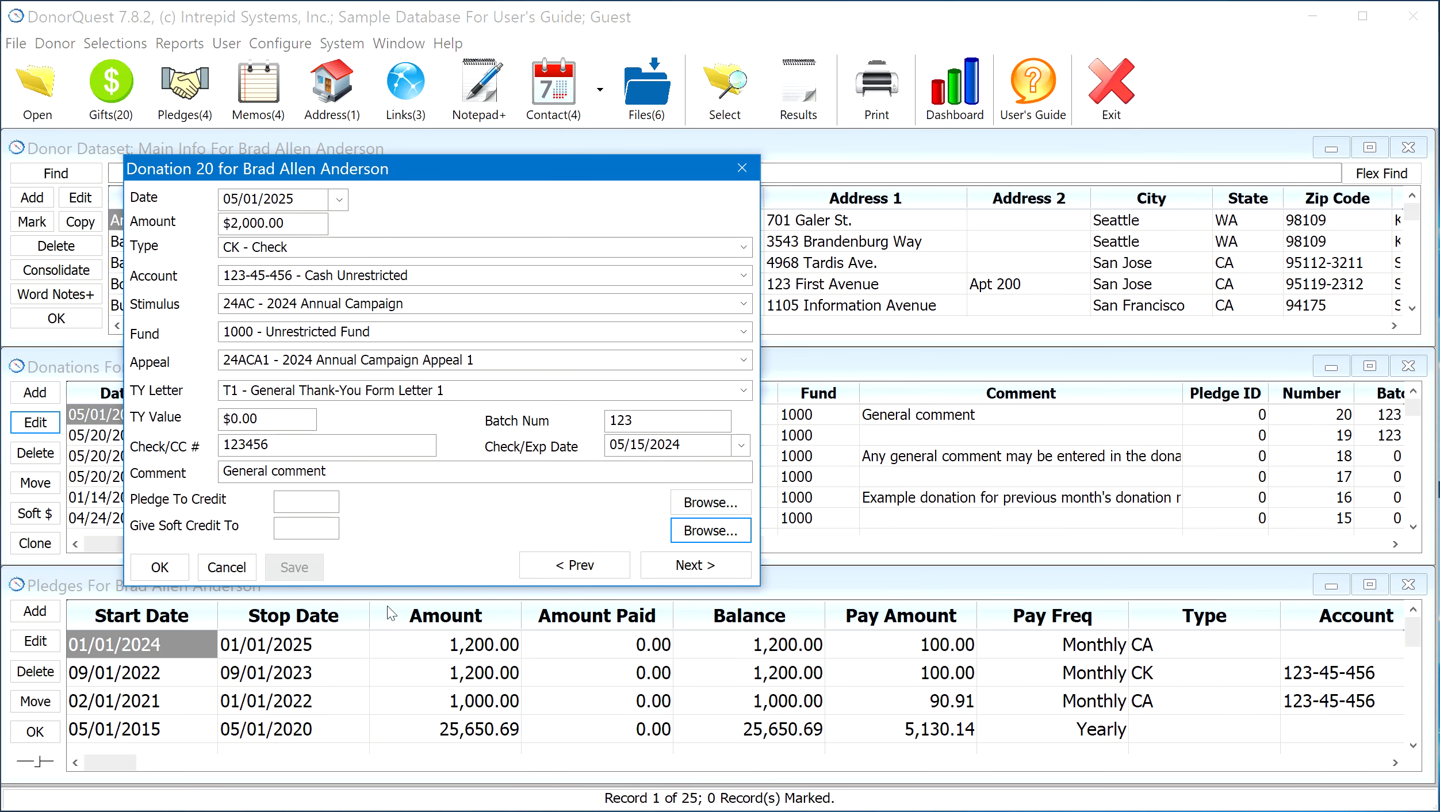
{"action": "left_click", "coordinate": [159, 567]}
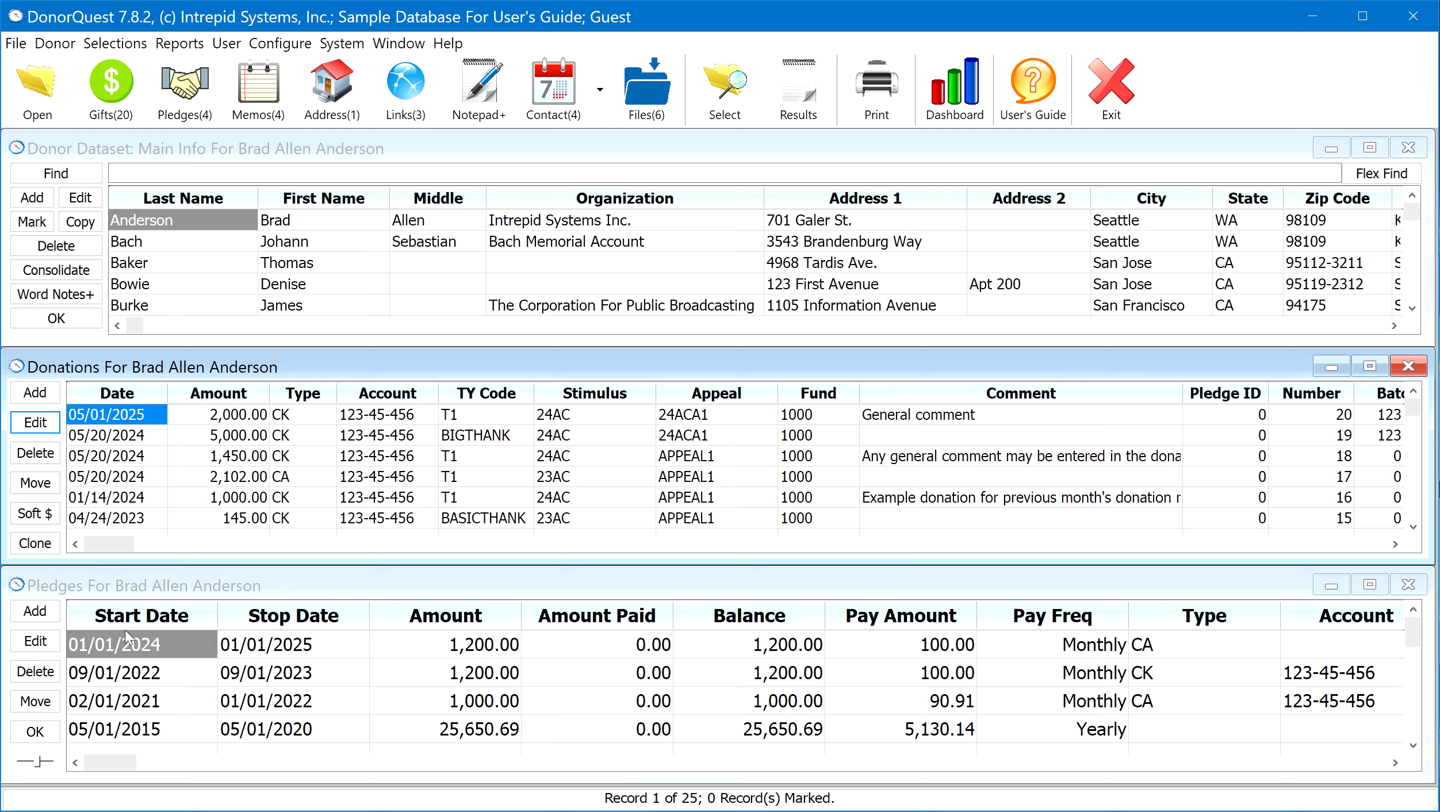
Open the donor's pledge starting 01/01/2024 for editing and examine its Stop Date, Amount and Payment Amount fields
{"action": "left_click", "coordinate": [133, 649]}
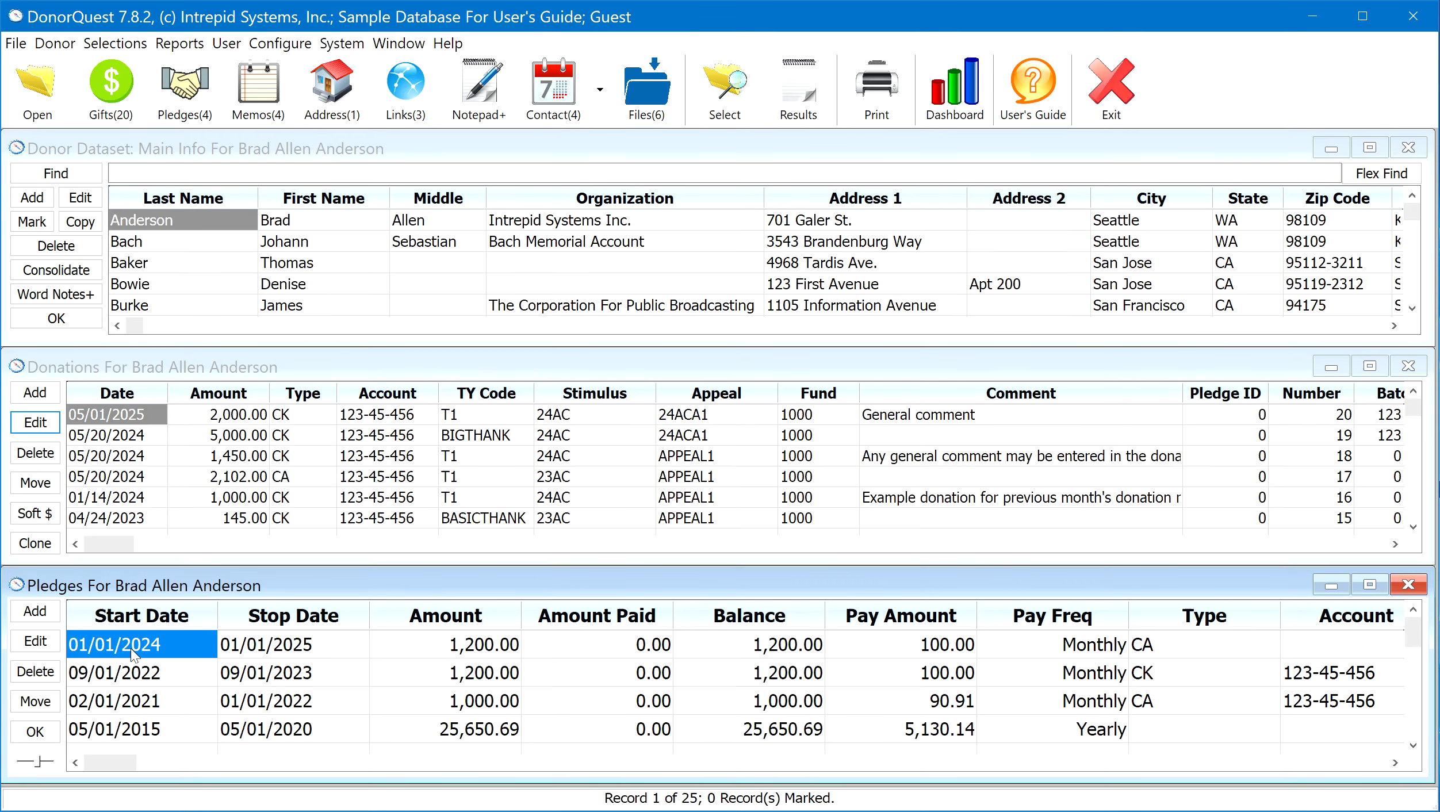
{"action": "left_click", "coordinate": [39, 644]}
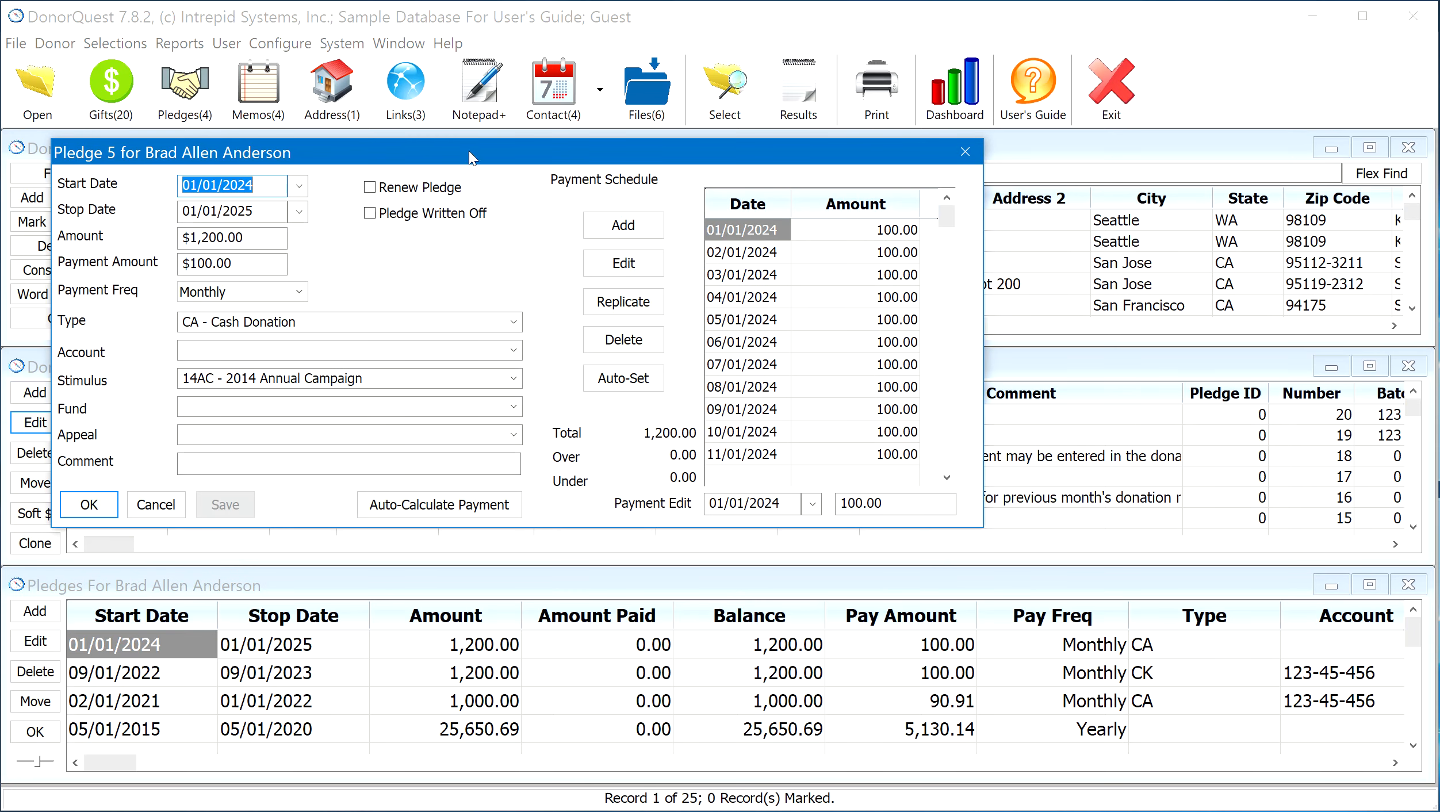
{"action": "left_click_drag", "start_coordinate": [474, 150], "coordinate": [623, 270]}
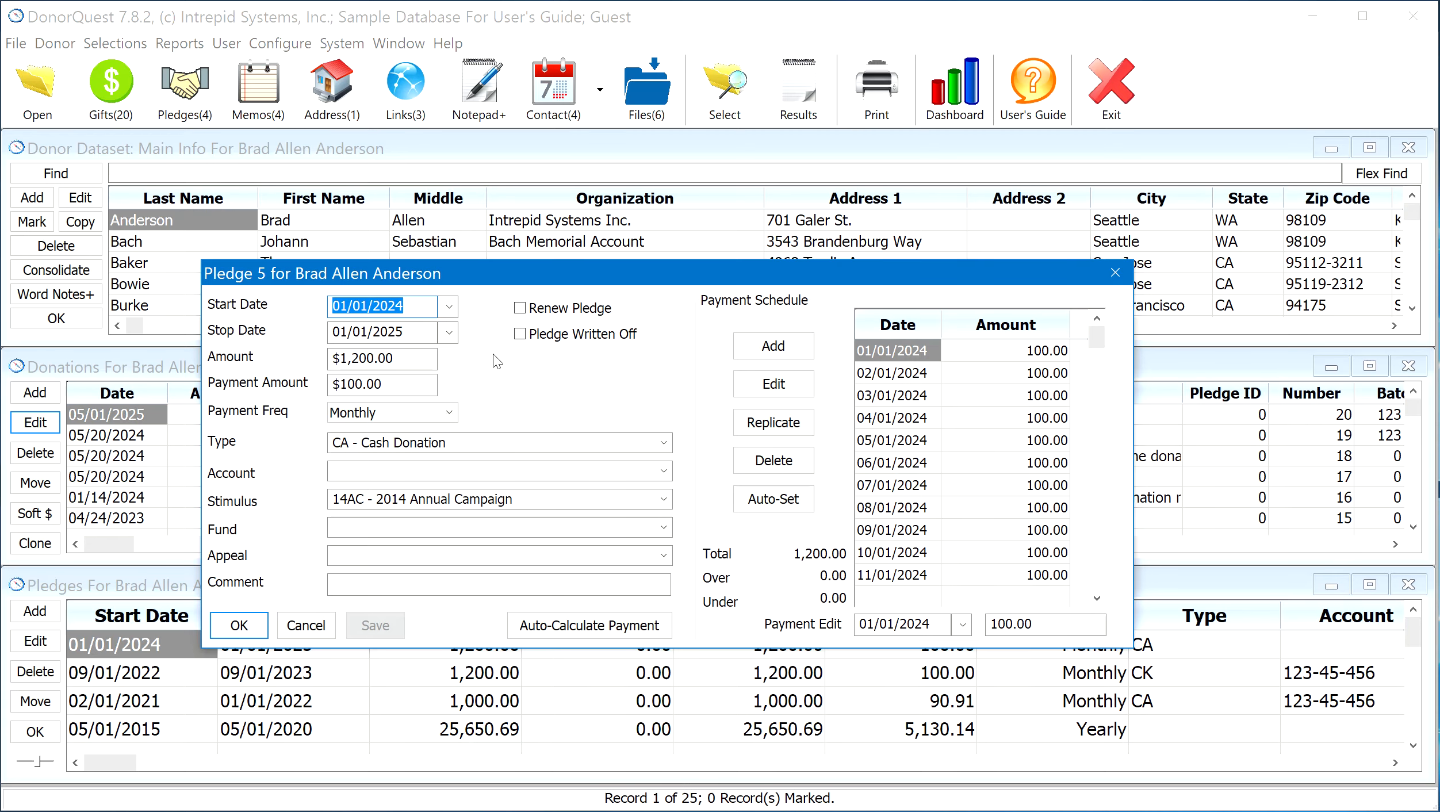
{"action": "left_click", "coordinate": [422, 332]}
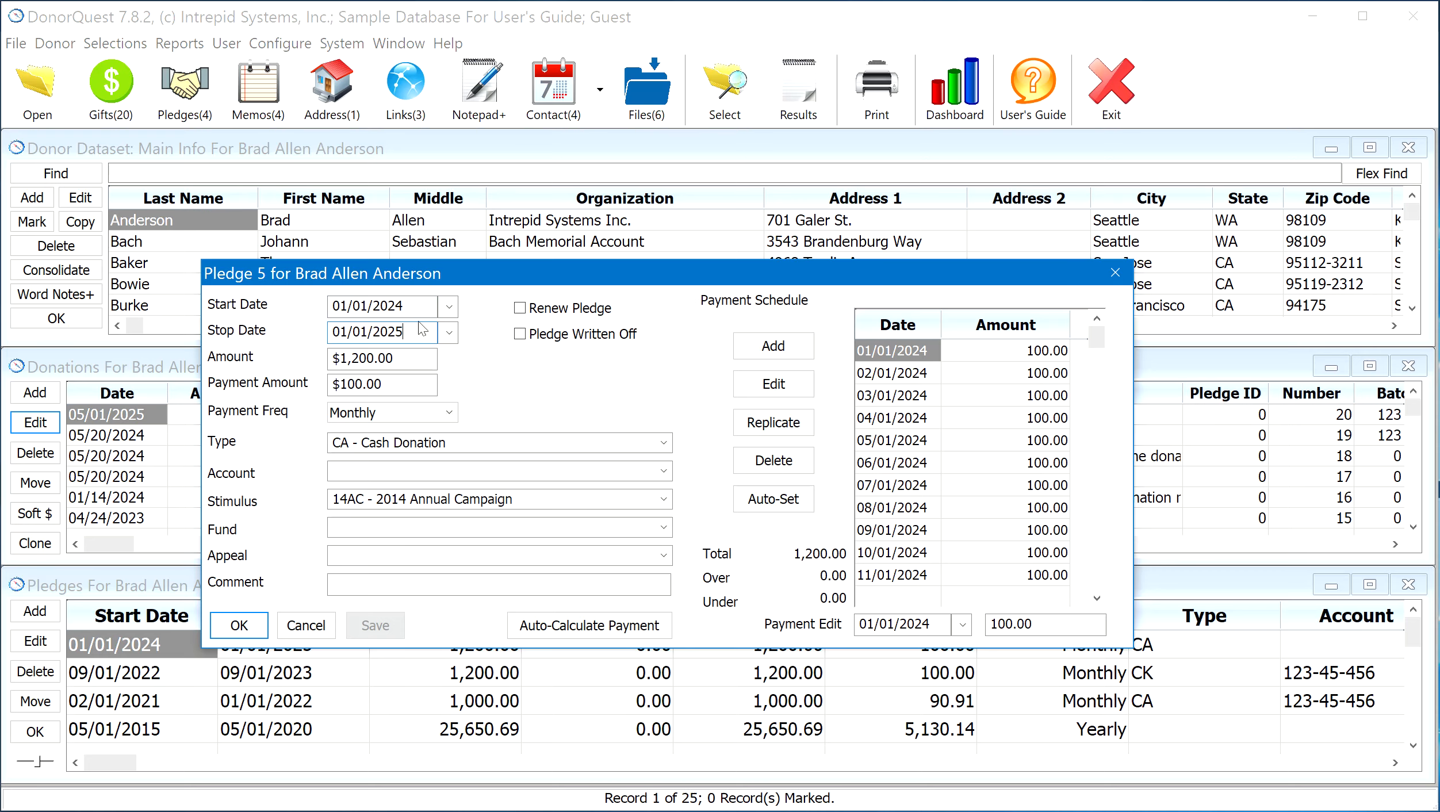
{"action": "left_click_drag", "start_coordinate": [405, 332], "coordinate": [278, 328]}
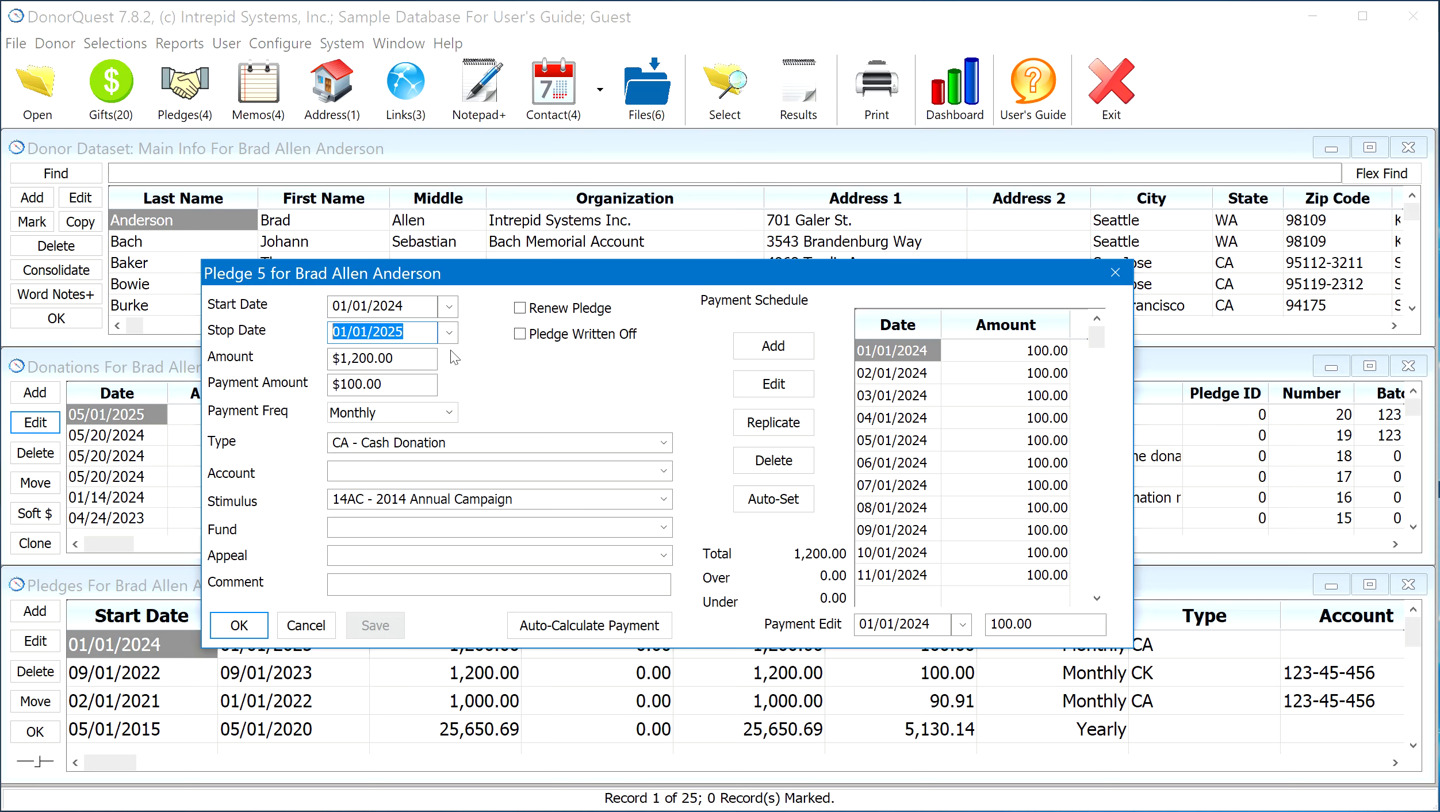
{"action": "left_click_drag", "start_coordinate": [414, 357], "coordinate": [279, 357]}
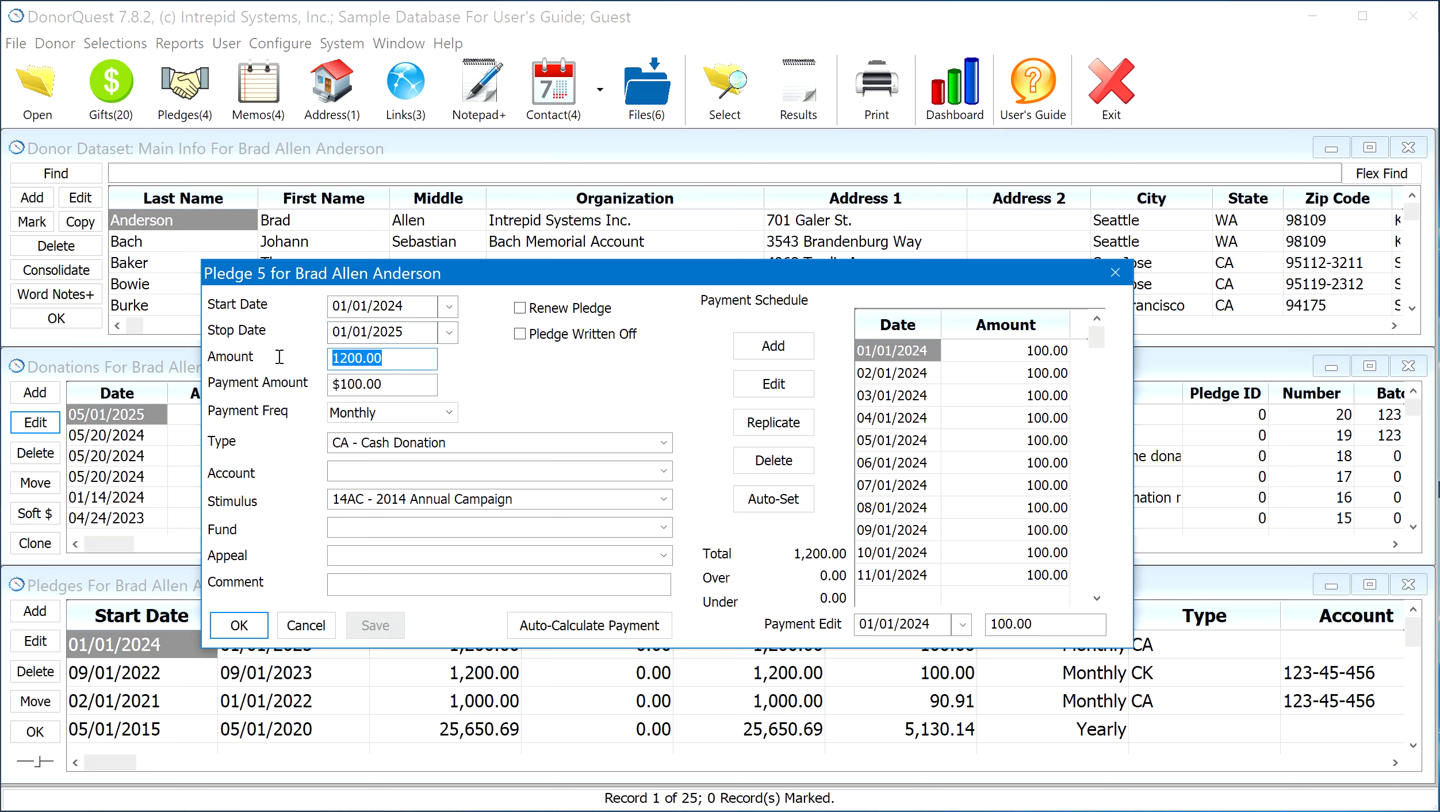
{"action": "left_click", "coordinate": [353, 382]}
{"action": "left_click_drag", "start_coordinate": [403, 384], "coordinate": [303, 378]}
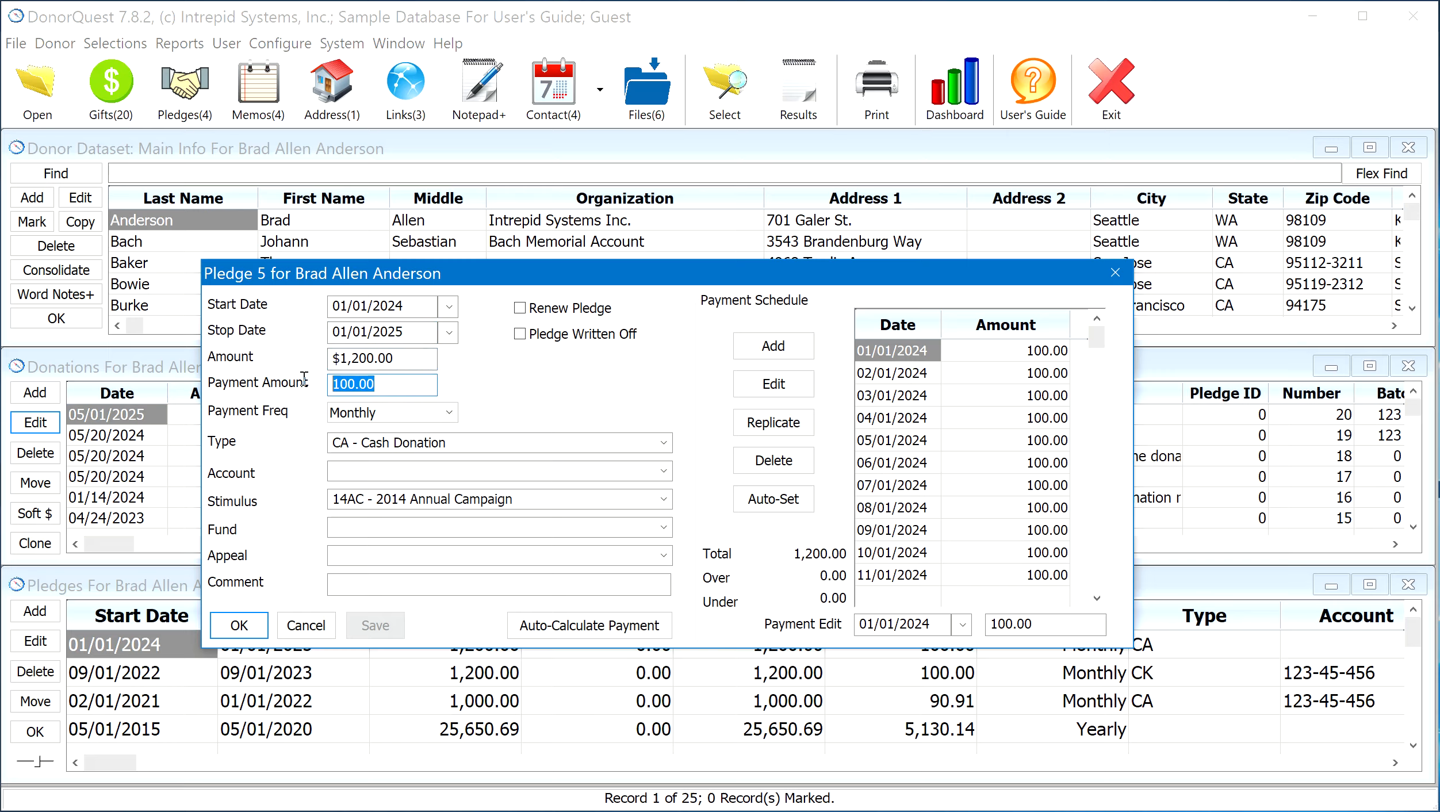
Examine the pledge's Payment Freq and Type choices without changing the selections
{"action": "left_click", "coordinate": [448, 412]}
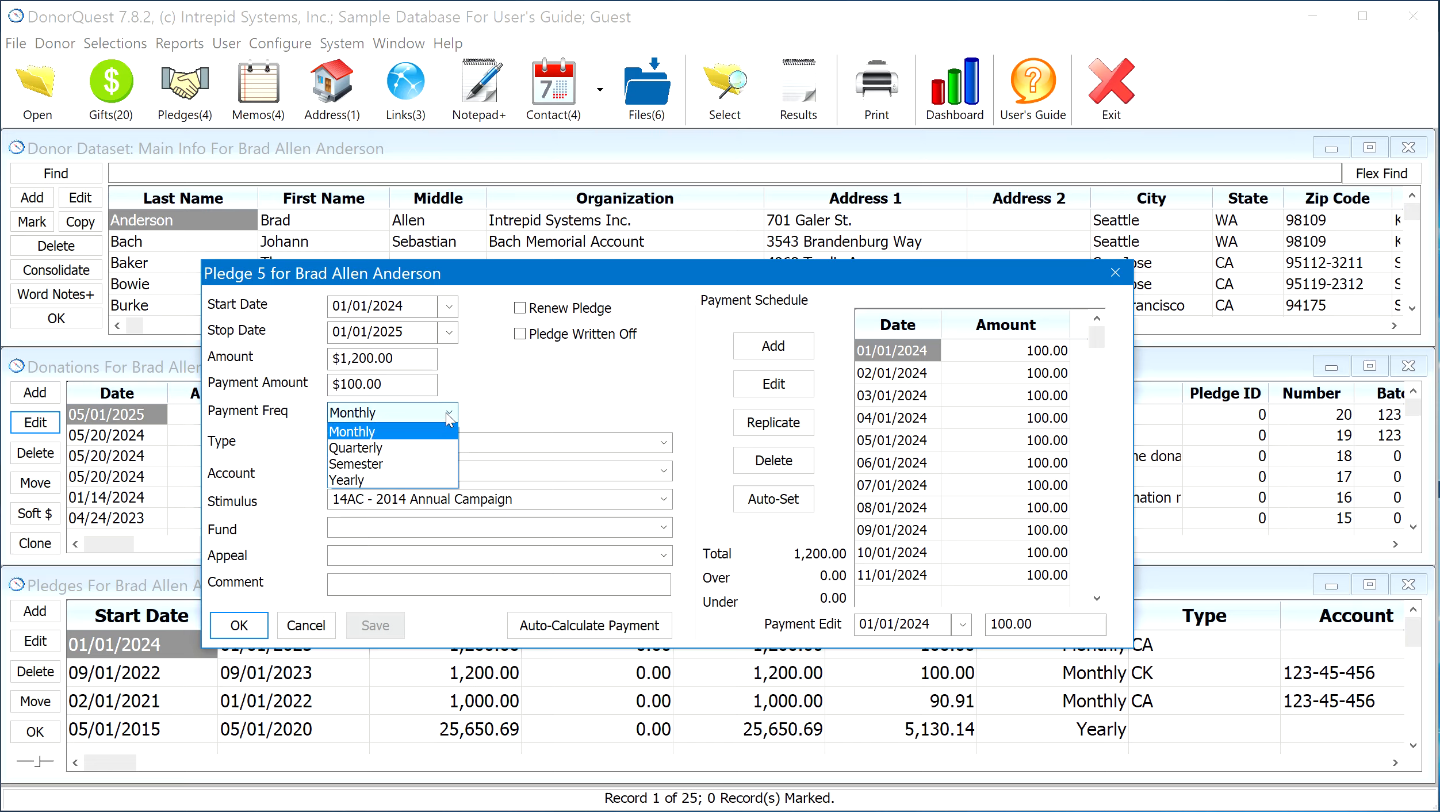
{"action": "left_click", "coordinate": [449, 418]}
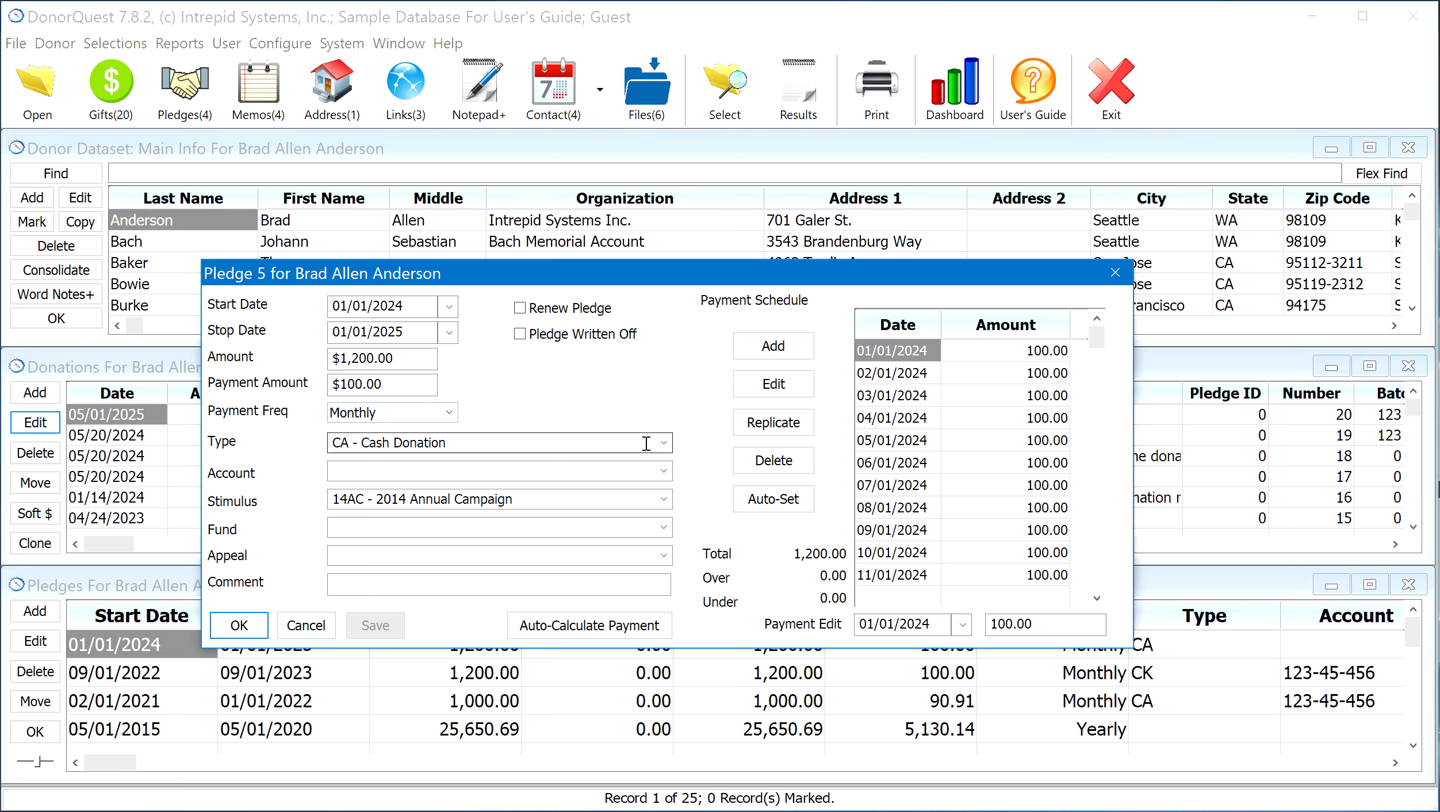
{"action": "left_click", "coordinate": [665, 444]}
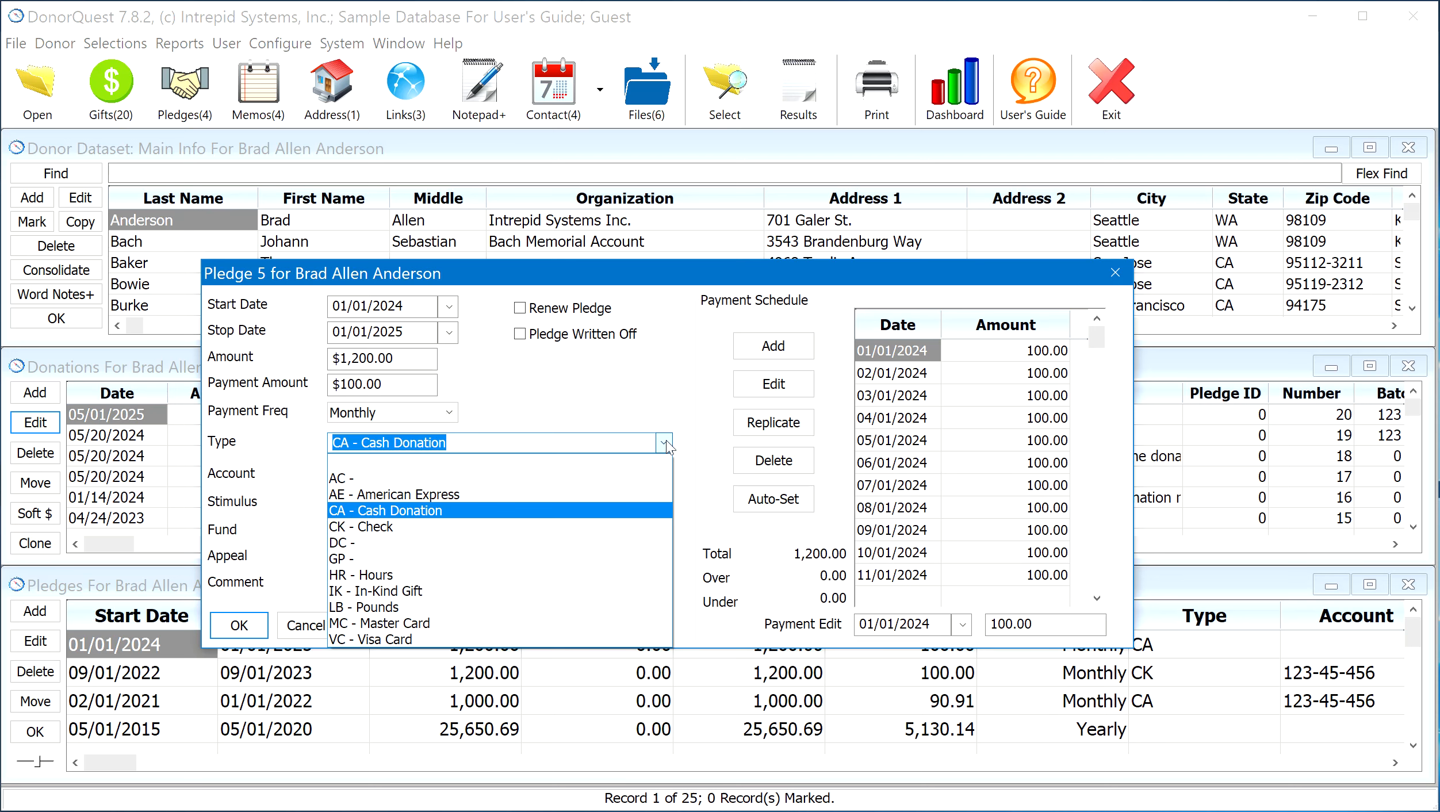
{"action": "left_click", "coordinate": [665, 444]}
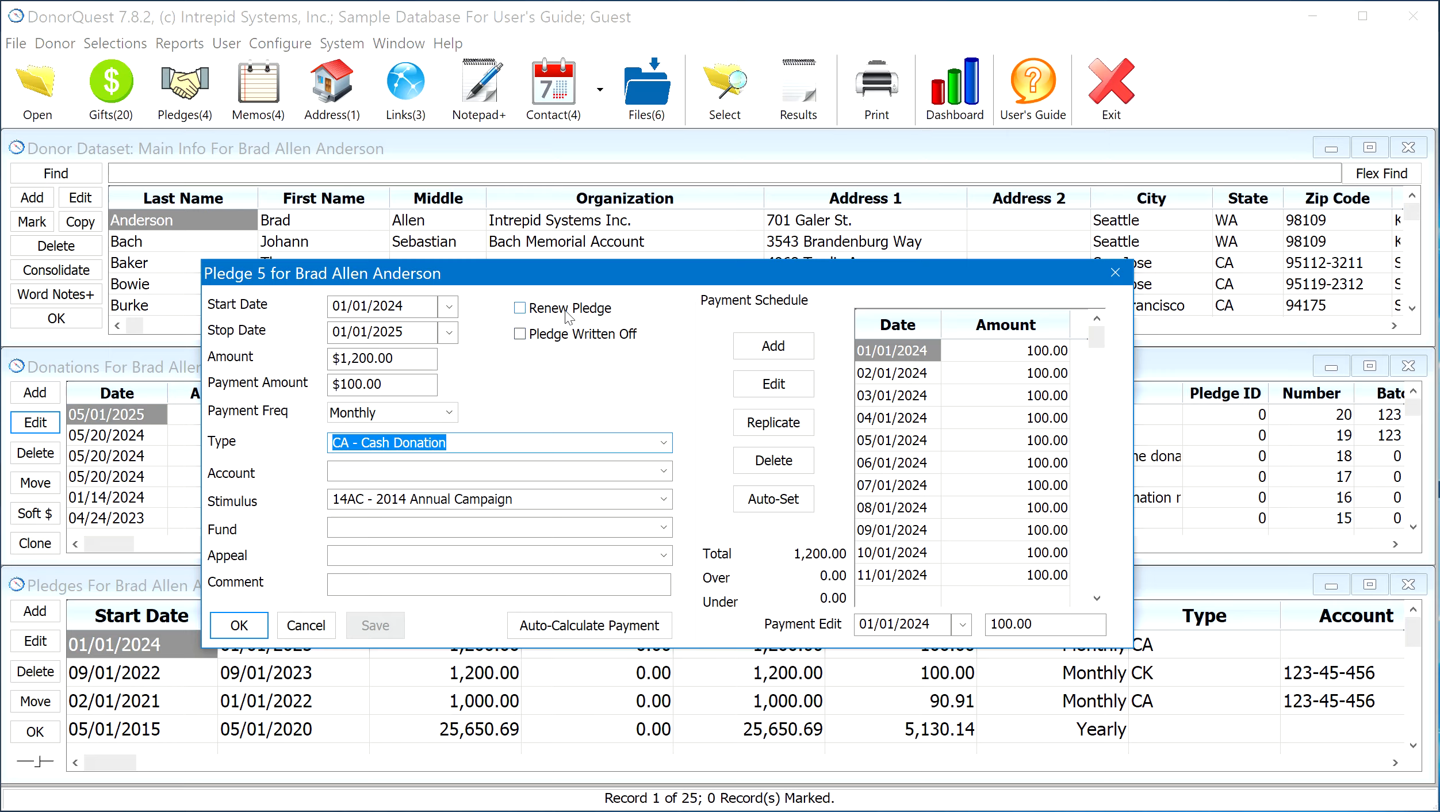
Examine the pledge's Renew Pledge and Pledge Written Off options, and accept and close the pledge
{"action": "left_click", "coordinate": [549, 310]}
{"action": "left_click", "coordinate": [549, 311]}
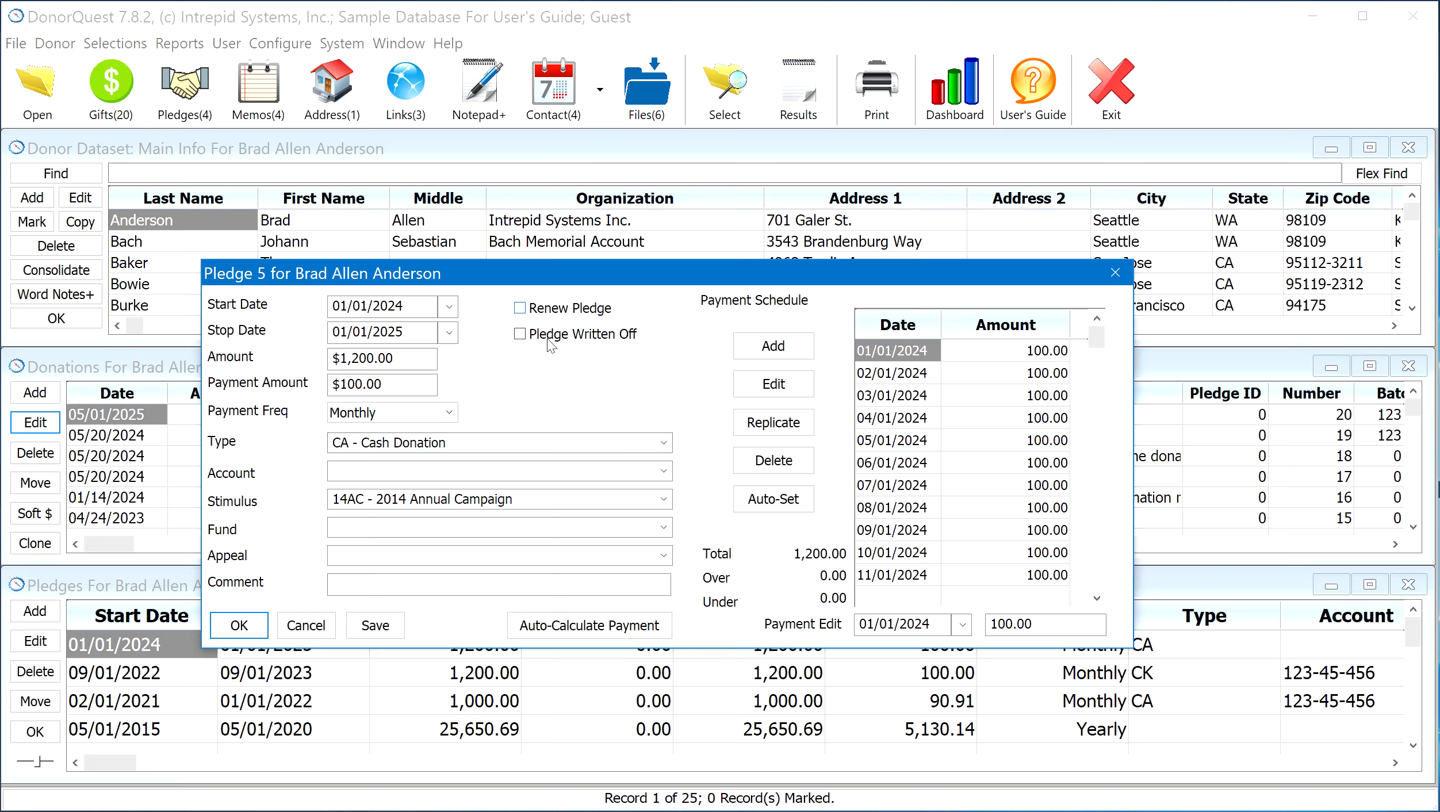
{"action": "left_click", "coordinate": [553, 338]}
{"action": "left_click", "coordinate": [228, 626]}
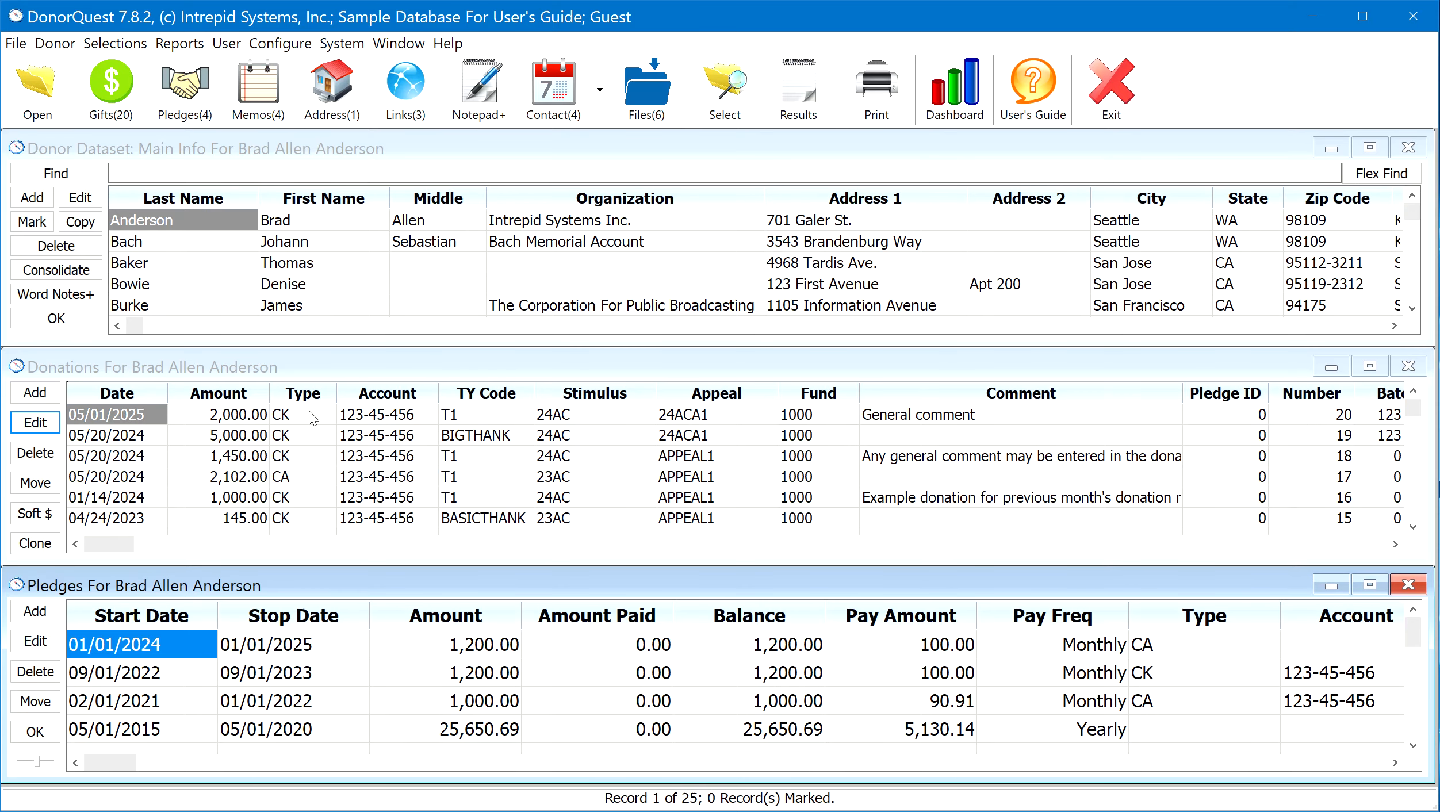
Open the donor's memos and start a new memo, moving both windows to a more central place
{"action": "left_click", "coordinate": [266, 98]}
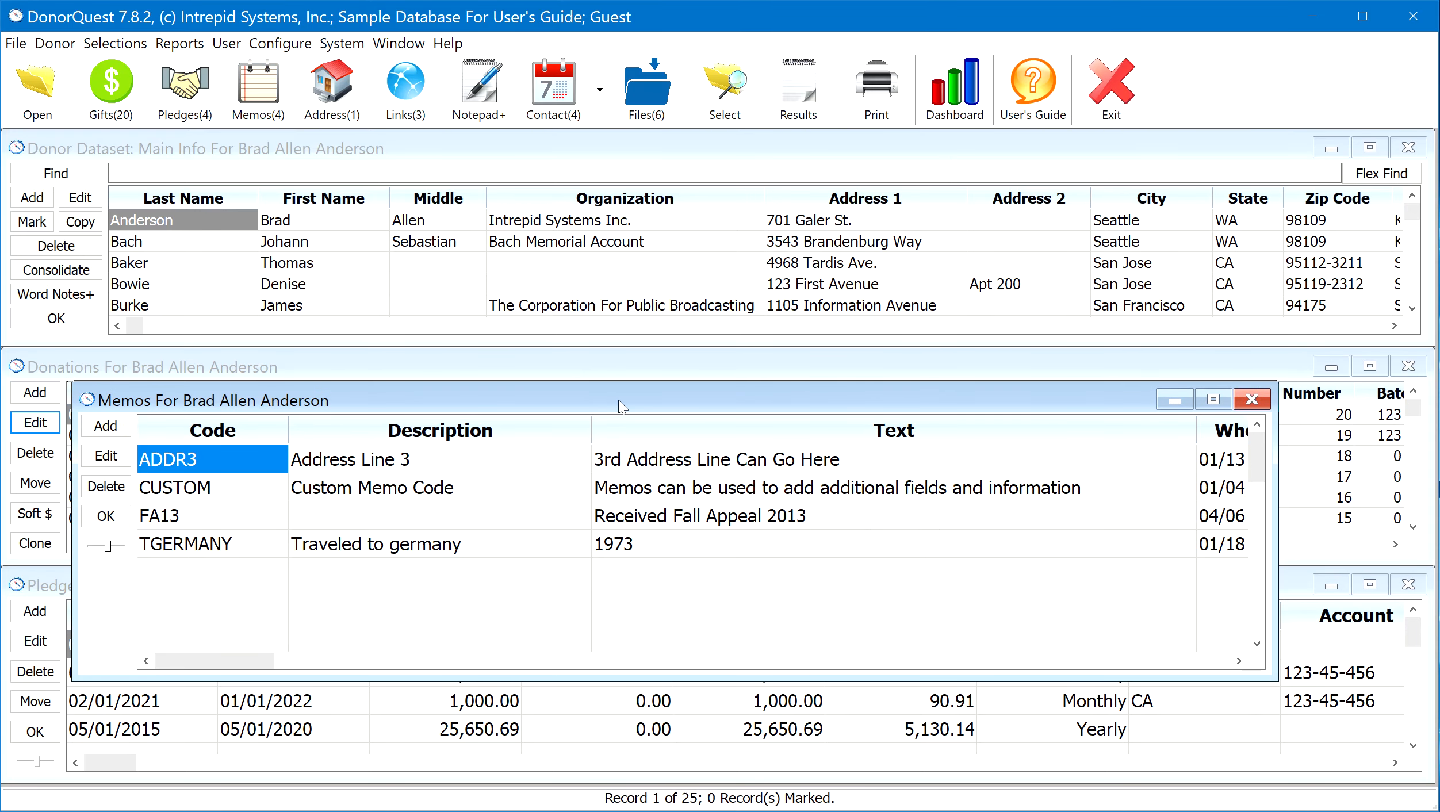
{"action": "left_click_drag", "start_coordinate": [652, 393], "coordinate": [716, 332]}
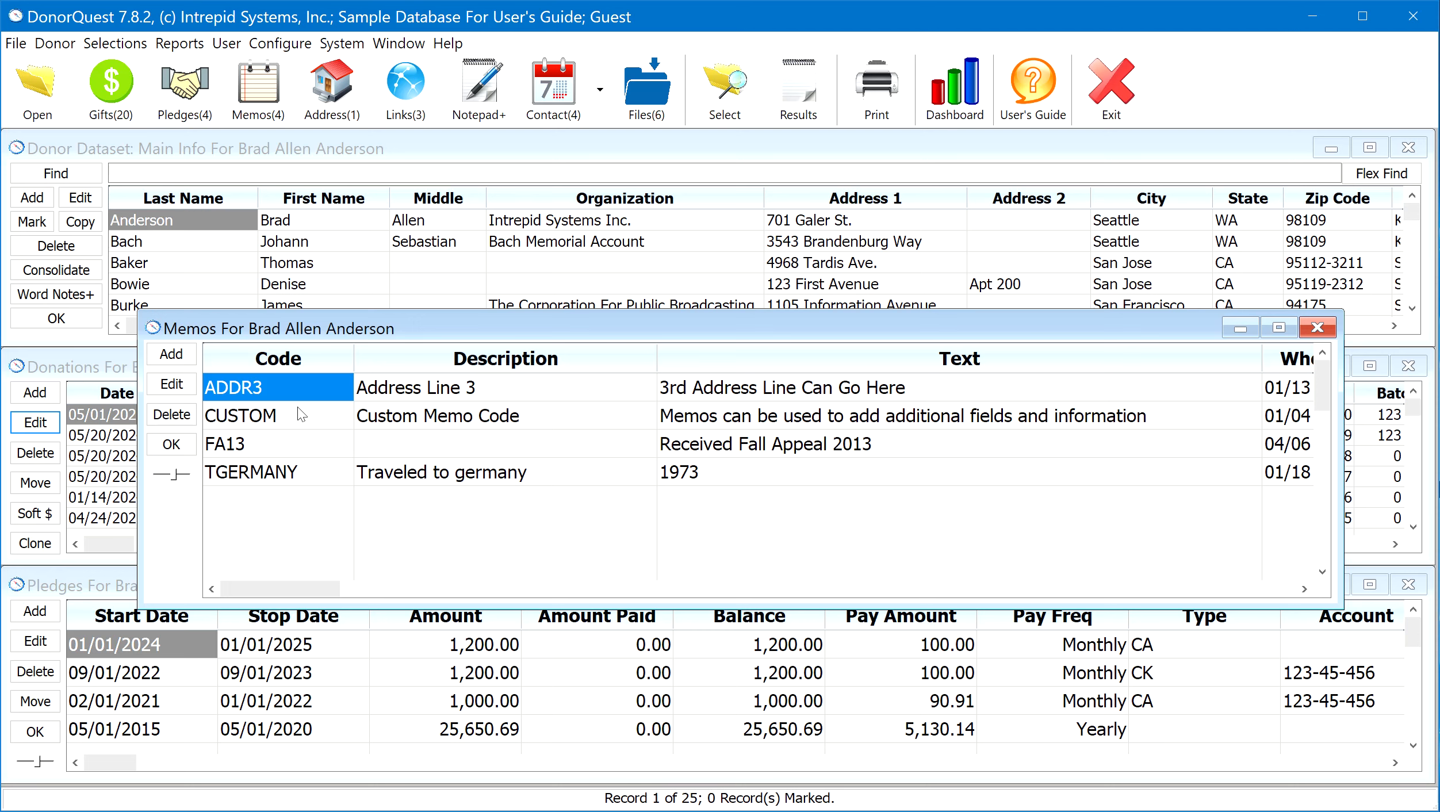
{"action": "left_click", "coordinate": [171, 355]}
{"action": "left_click_drag", "start_coordinate": [269, 373], "coordinate": [589, 438]}
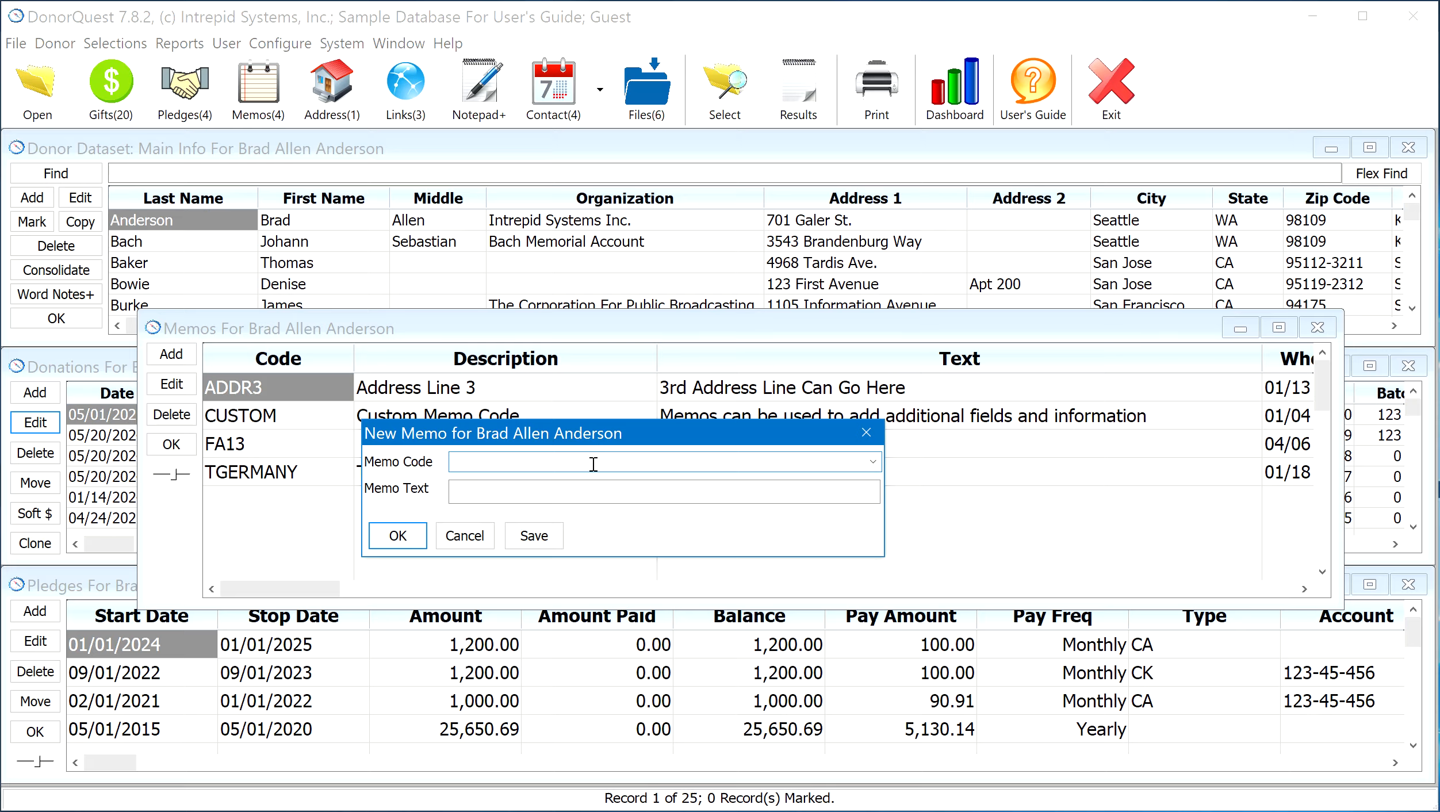
Set the new memo's code to FA23 and define that code with the description Fall Appeal 2023
{"action": "type", "text": "FA23"}
{"action": "key", "text": "Tab"}
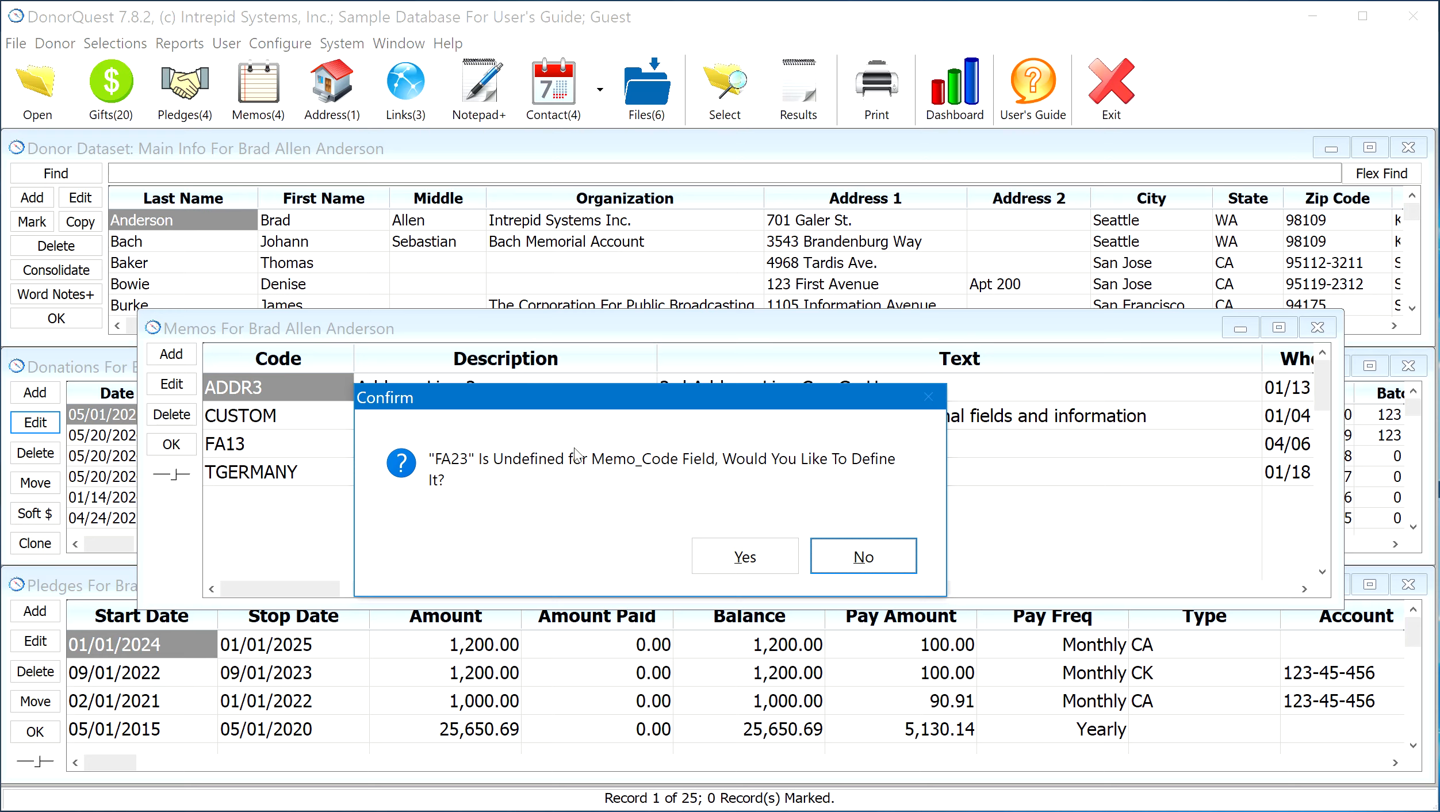
{"action": "left_click", "coordinate": [740, 560]}
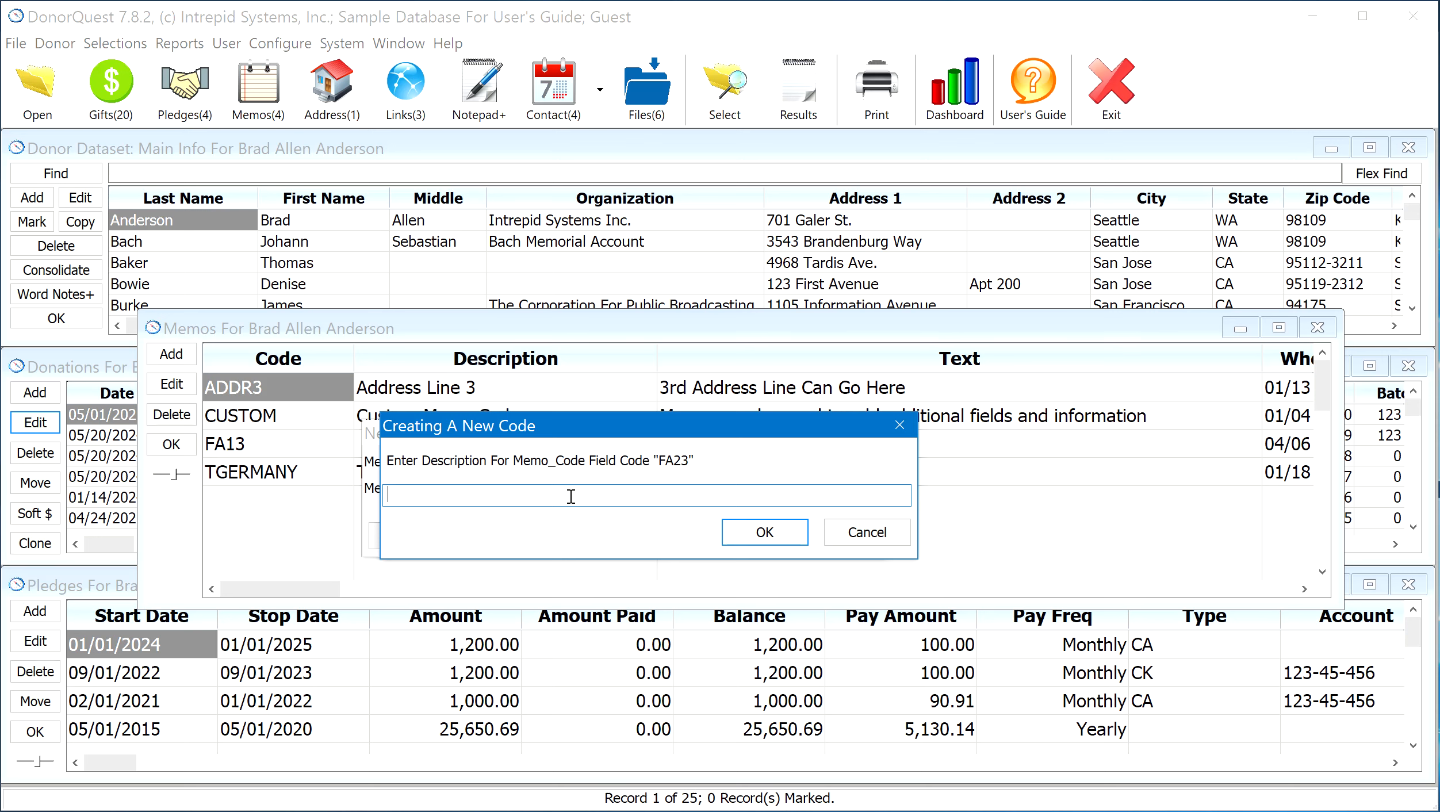
{"action": "type", "text": "Fall Appeal 2023"}
{"action": "key", "text": "Return"}
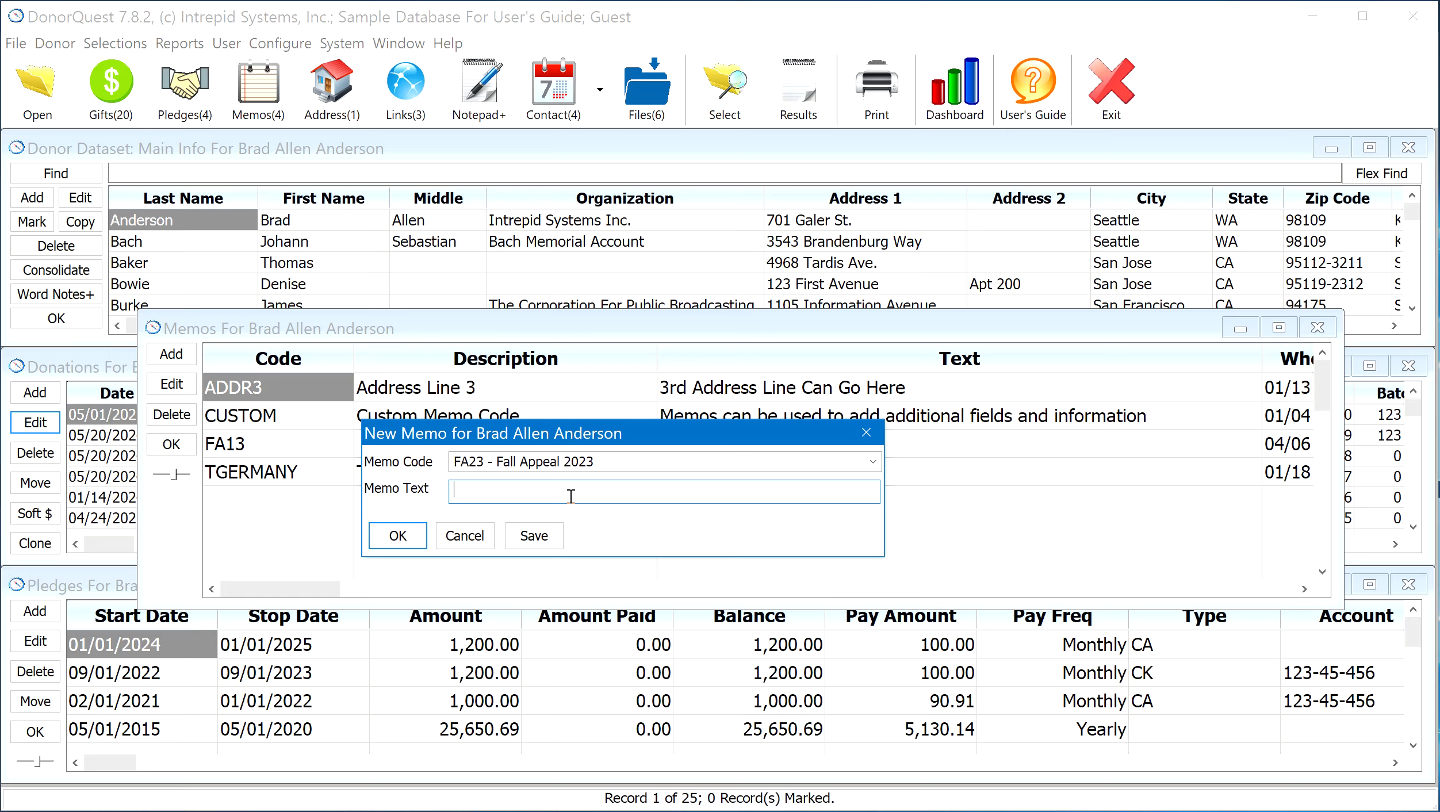
Enter "Received Fall Appeal 2023" as the memo text and accept the new memo
{"action": "type", "text": "Received A"}
{"action": "key", "text": "BackSpace"}
{"action": "type", "text": "Fall Appeal 2023"}
{"action": "left_click", "coordinate": [401, 535]}
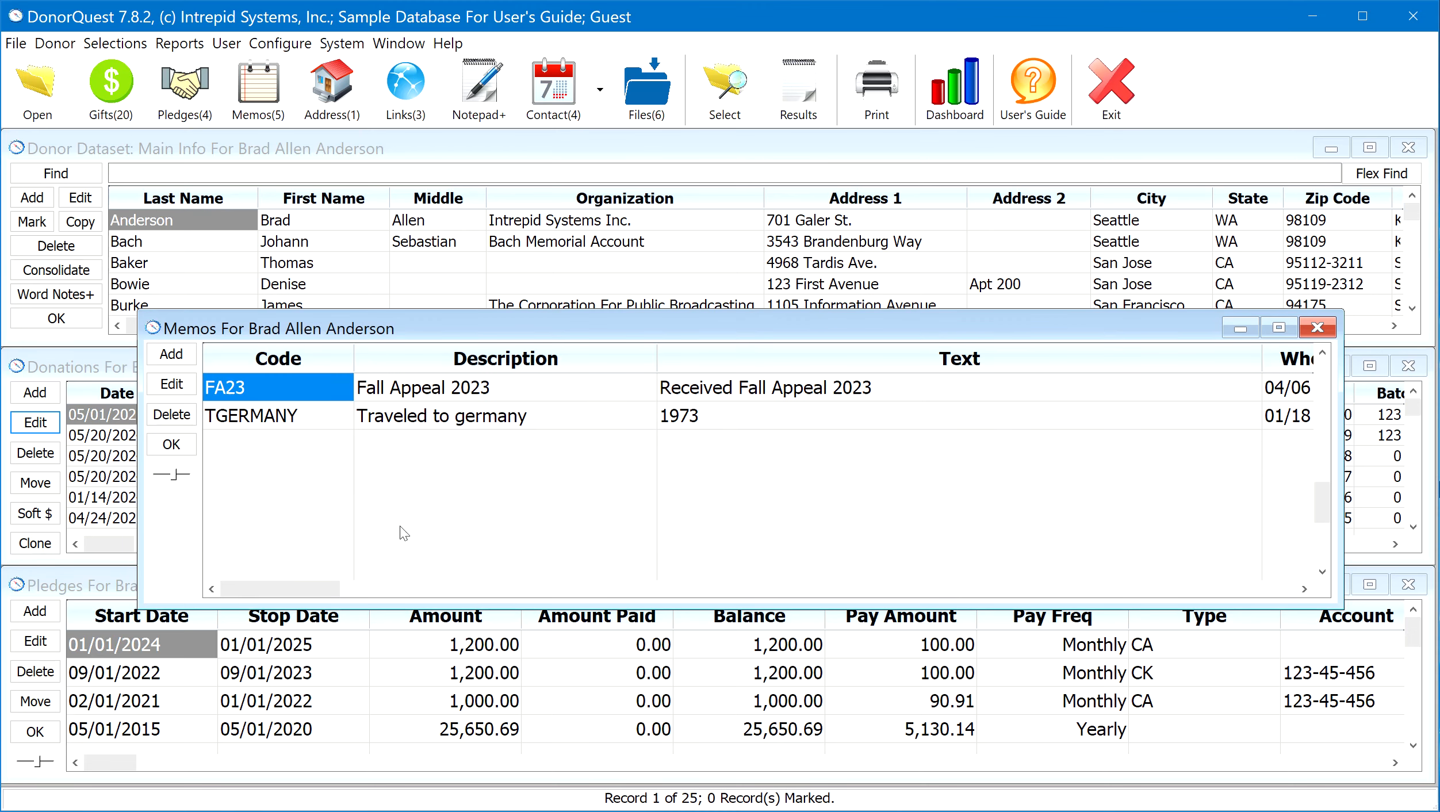
Delete the donor's FA13 memo for the 2013 fall appeal and close the memos window
{"action": "scroll", "coordinate": [295, 401], "scroll_direction": "down", "scroll_amount": 1}
{"action": "scroll", "coordinate": [295, 401], "scroll_direction": "up", "scroll_amount": 1}
{"action": "scroll", "coordinate": [295, 400], "scroll_direction": "up", "scroll_amount": 3}
{"action": "scroll", "coordinate": [295, 403], "scroll_direction": "down", "scroll_amount": 3}
{"action": "scroll", "coordinate": [296, 404], "scroll_direction": "up", "scroll_amount": 2}
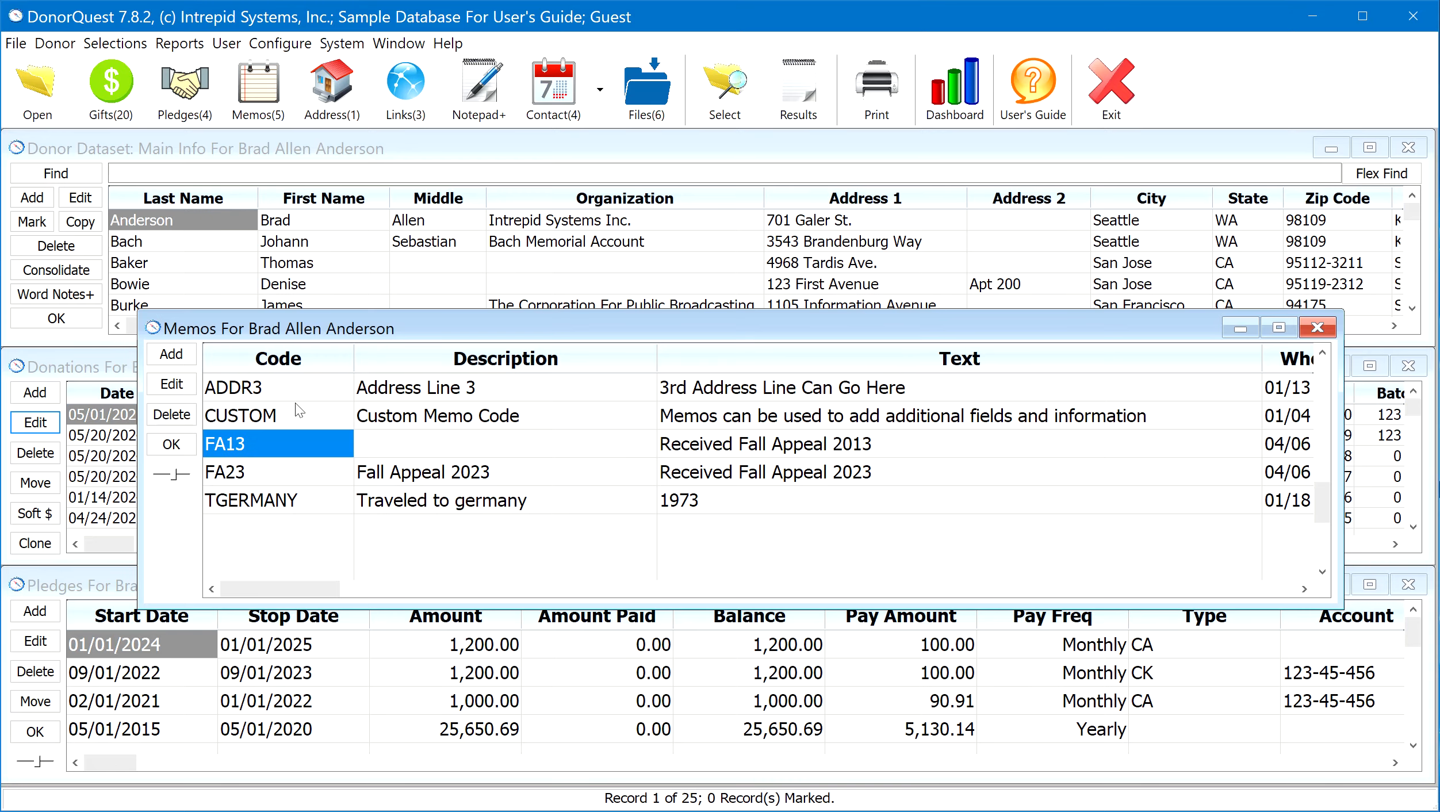
{"action": "scroll", "coordinate": [295, 404], "scroll_direction": "down", "scroll_amount": 1}
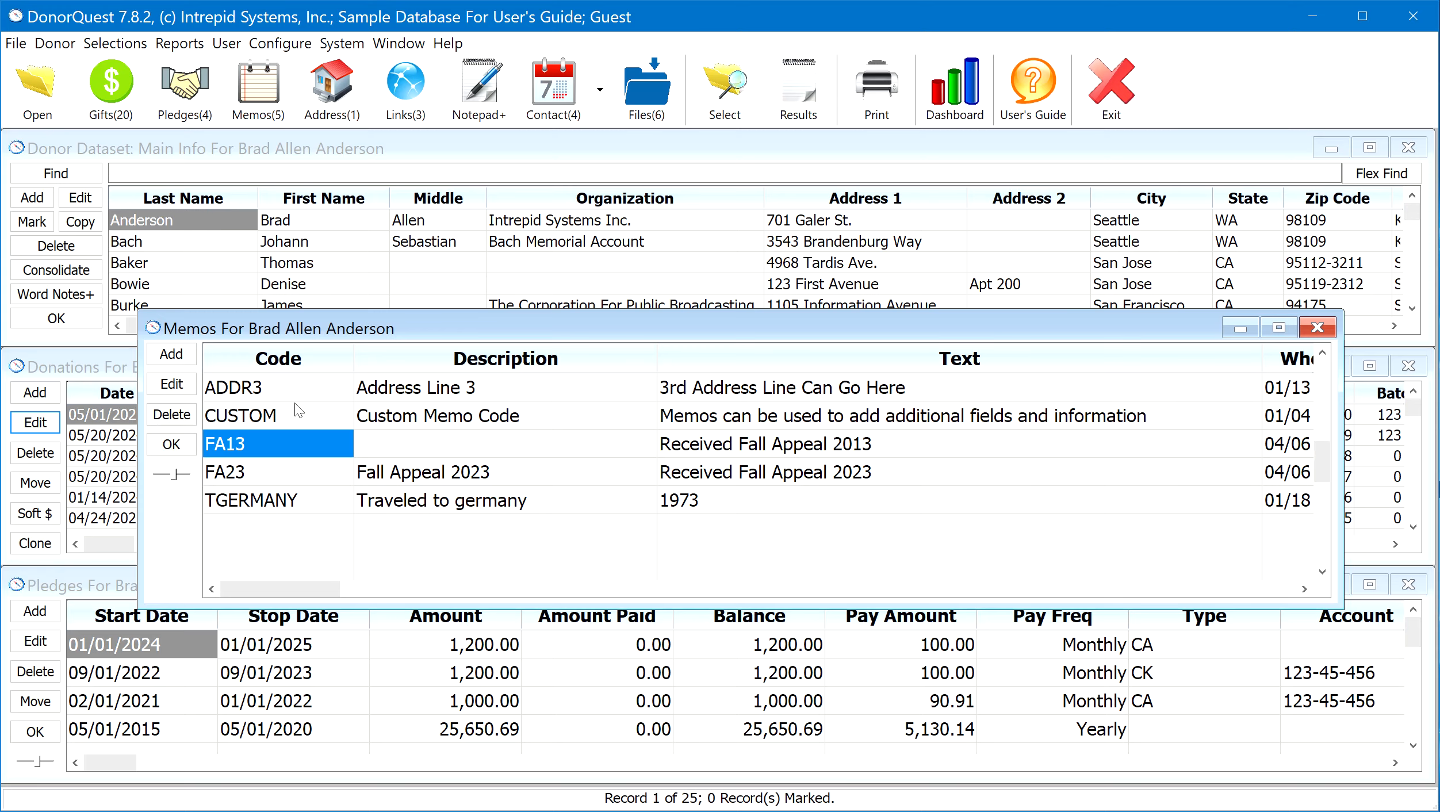
{"action": "left_click", "coordinate": [169, 415]}
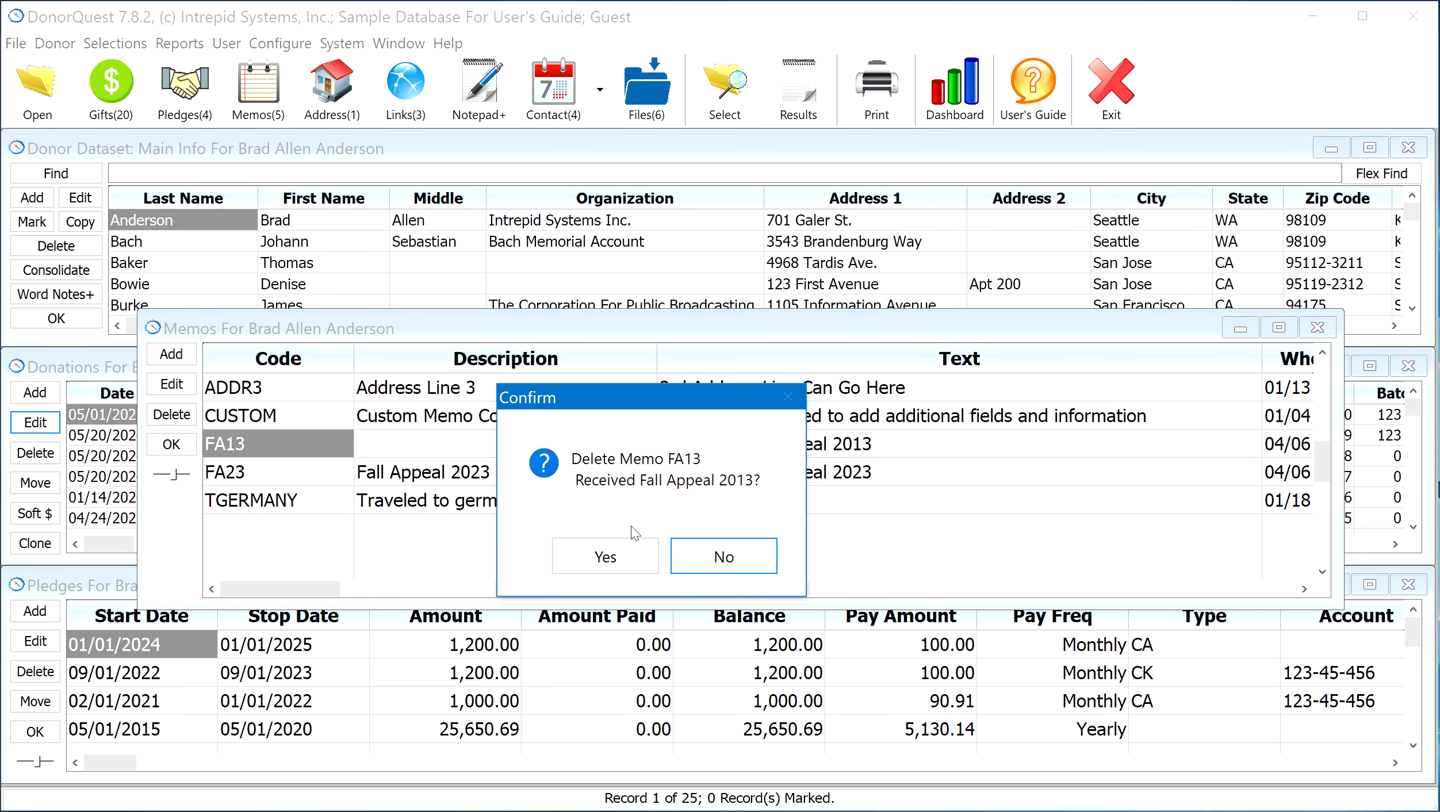
{"action": "left_click", "coordinate": [586, 557]}
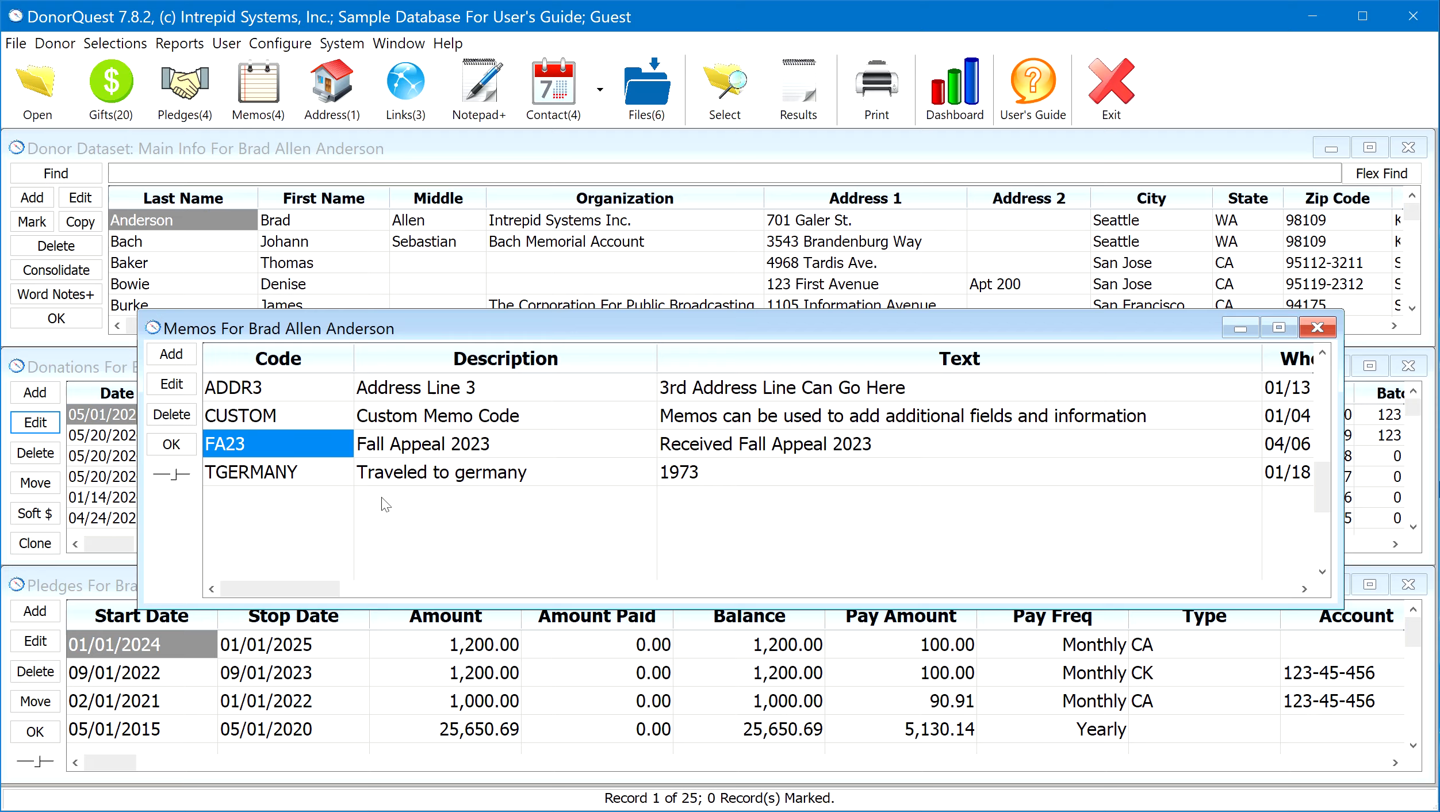
{"action": "left_click", "coordinate": [313, 445]}
{"action": "left_click", "coordinate": [184, 447]}
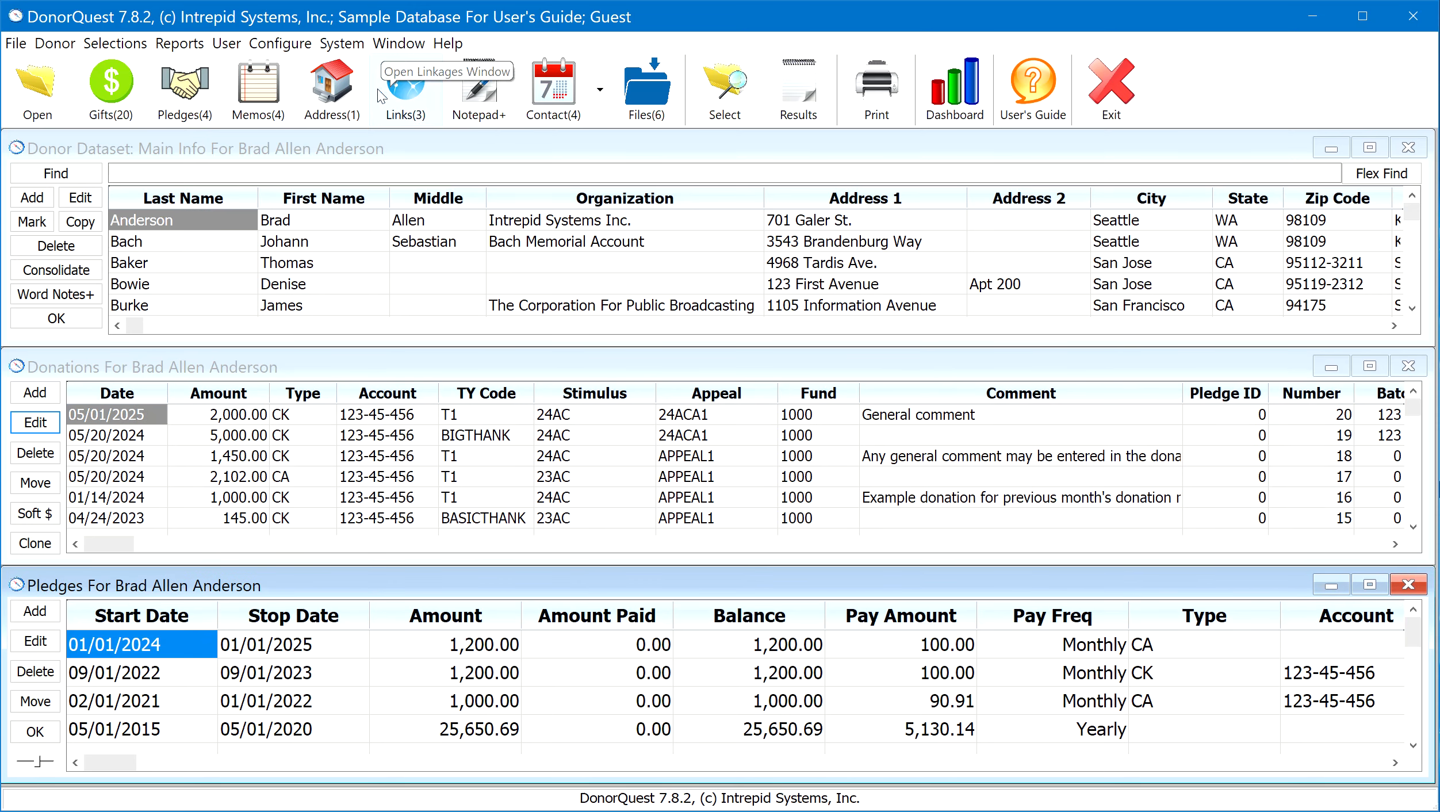
Open the donor's extra addresses and bring up the SUMR address for editing, repositioning both windows
{"action": "left_click", "coordinate": [333, 92]}
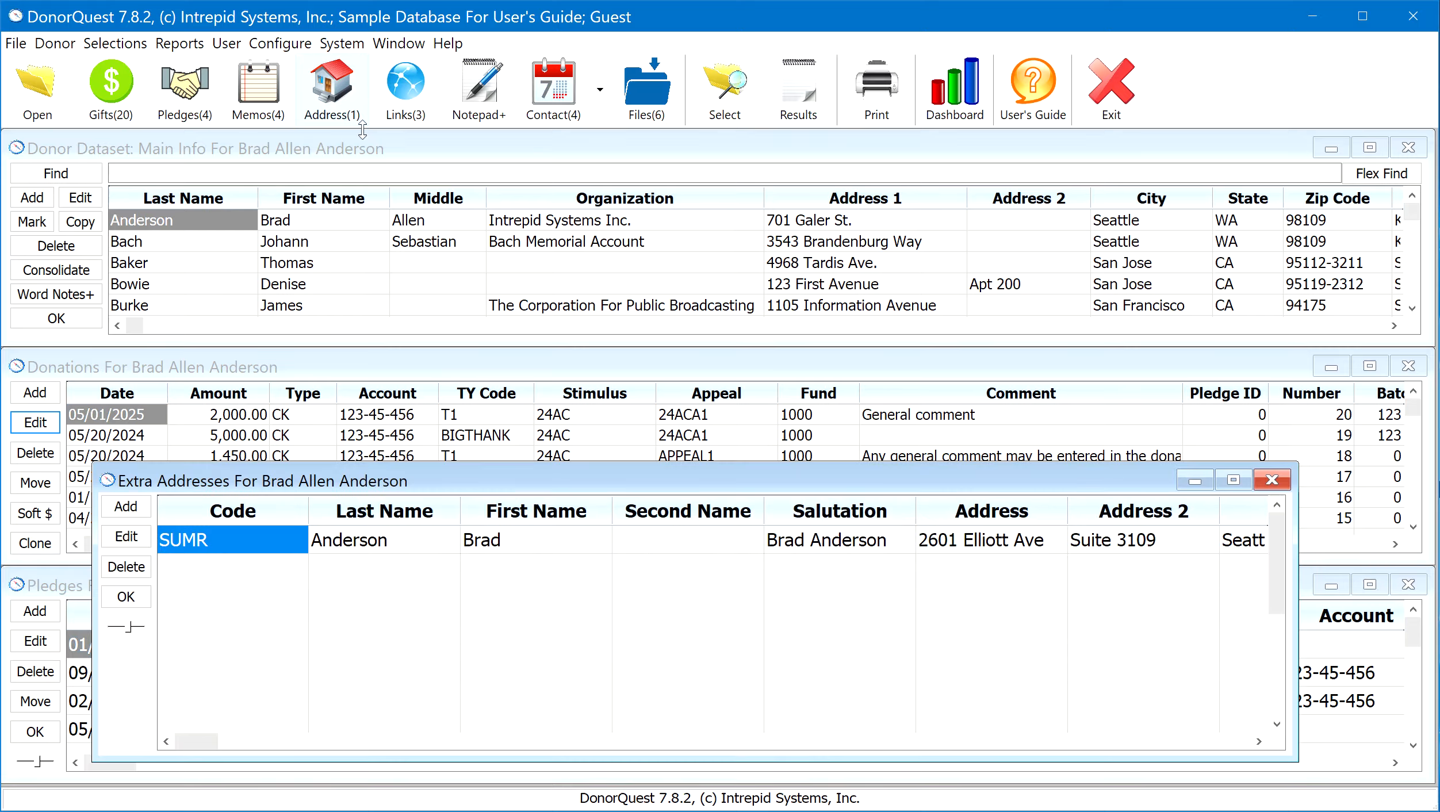
{"action": "left_click_drag", "start_coordinate": [624, 489], "coordinate": [680, 335]}
{"action": "left_click", "coordinate": [184, 391]}
{"action": "left_click_drag", "start_coordinate": [342, 166], "coordinate": [632, 241]}
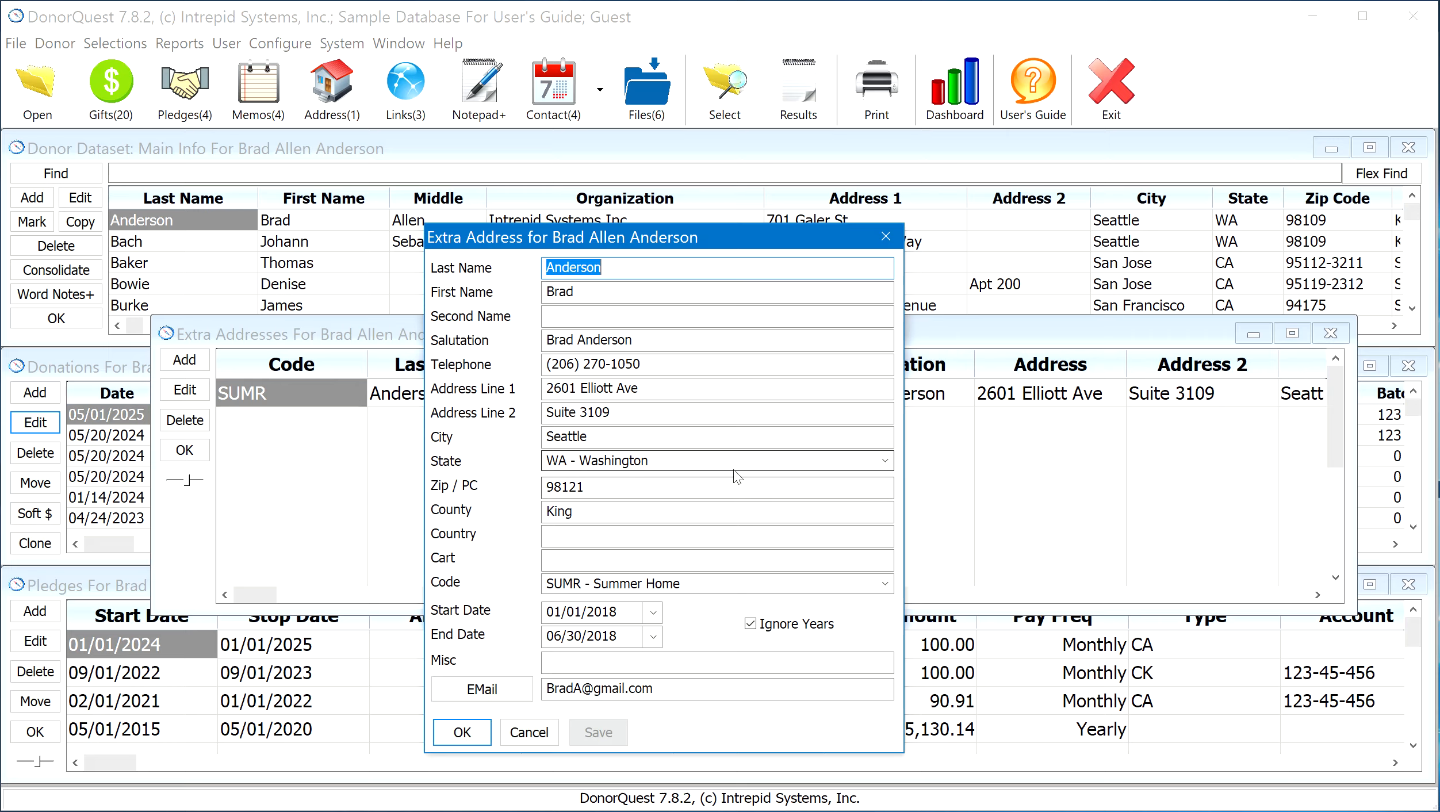
Examine the extra address's Code choices, Ignore Years option, and the month and day of its Start and End Dates
{"action": "left_click", "coordinate": [850, 581]}
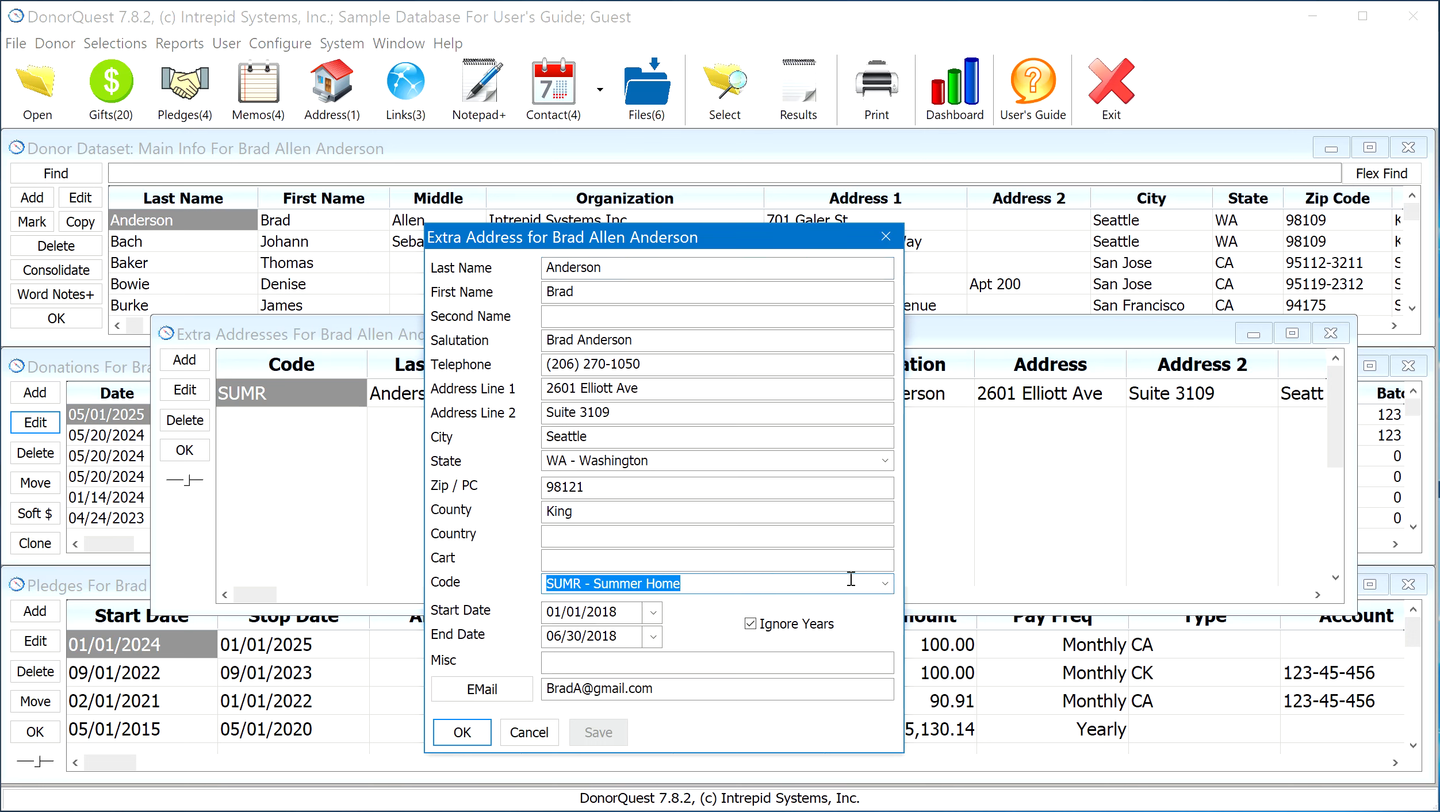
{"action": "left_click", "coordinate": [885, 583]}
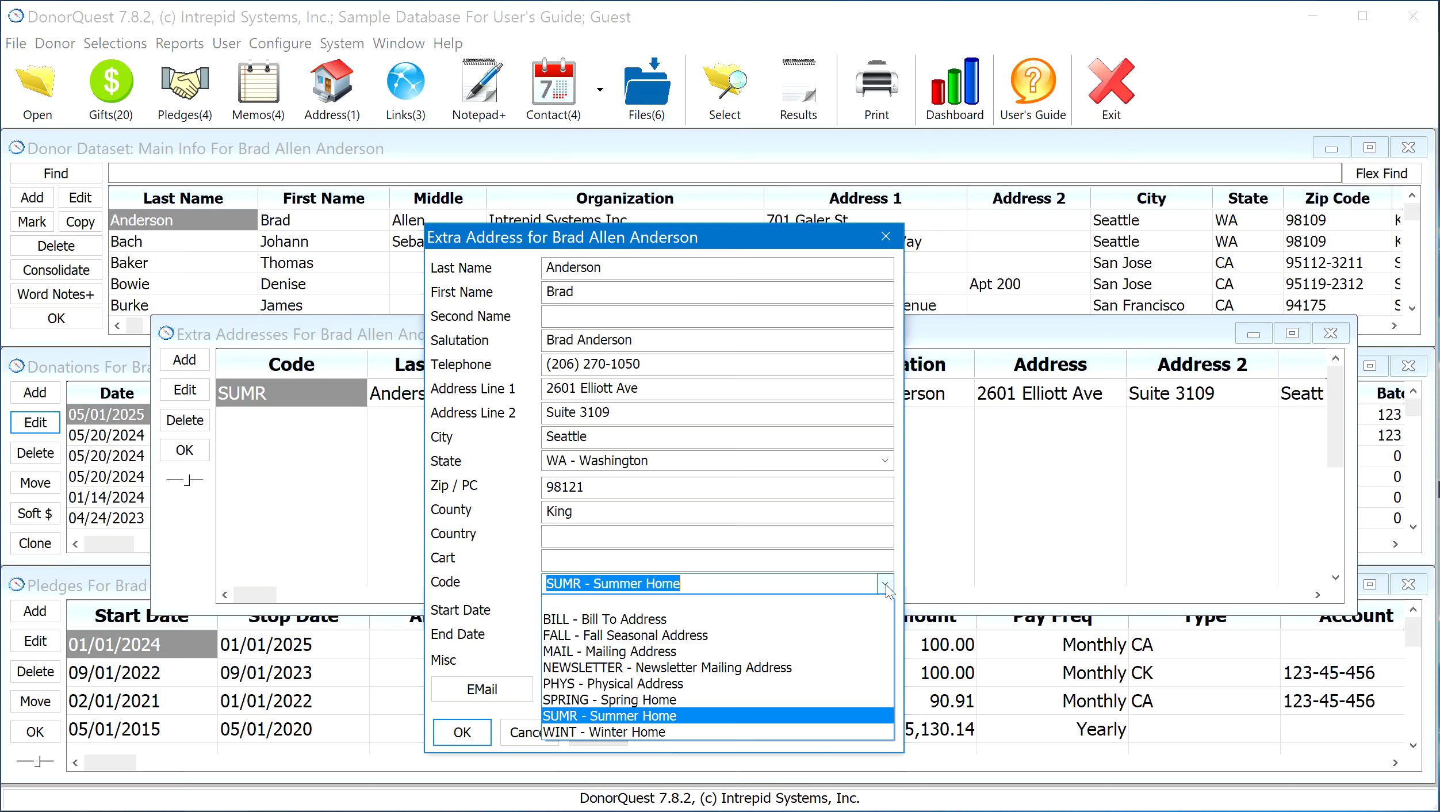
{"action": "left_click", "coordinate": [886, 584]}
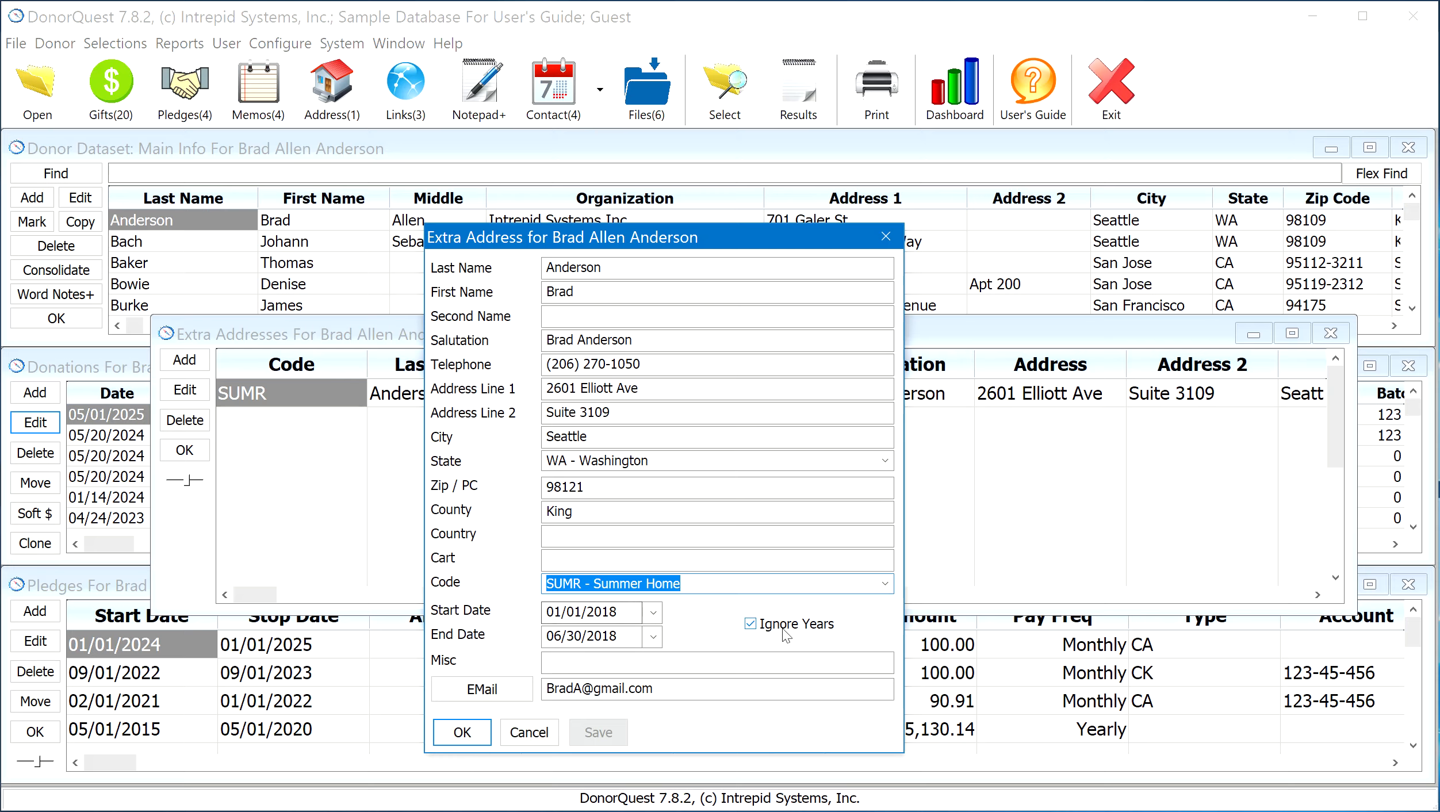
{"action": "left_click", "coordinate": [749, 623]}
{"action": "left_click", "coordinate": [750, 623]}
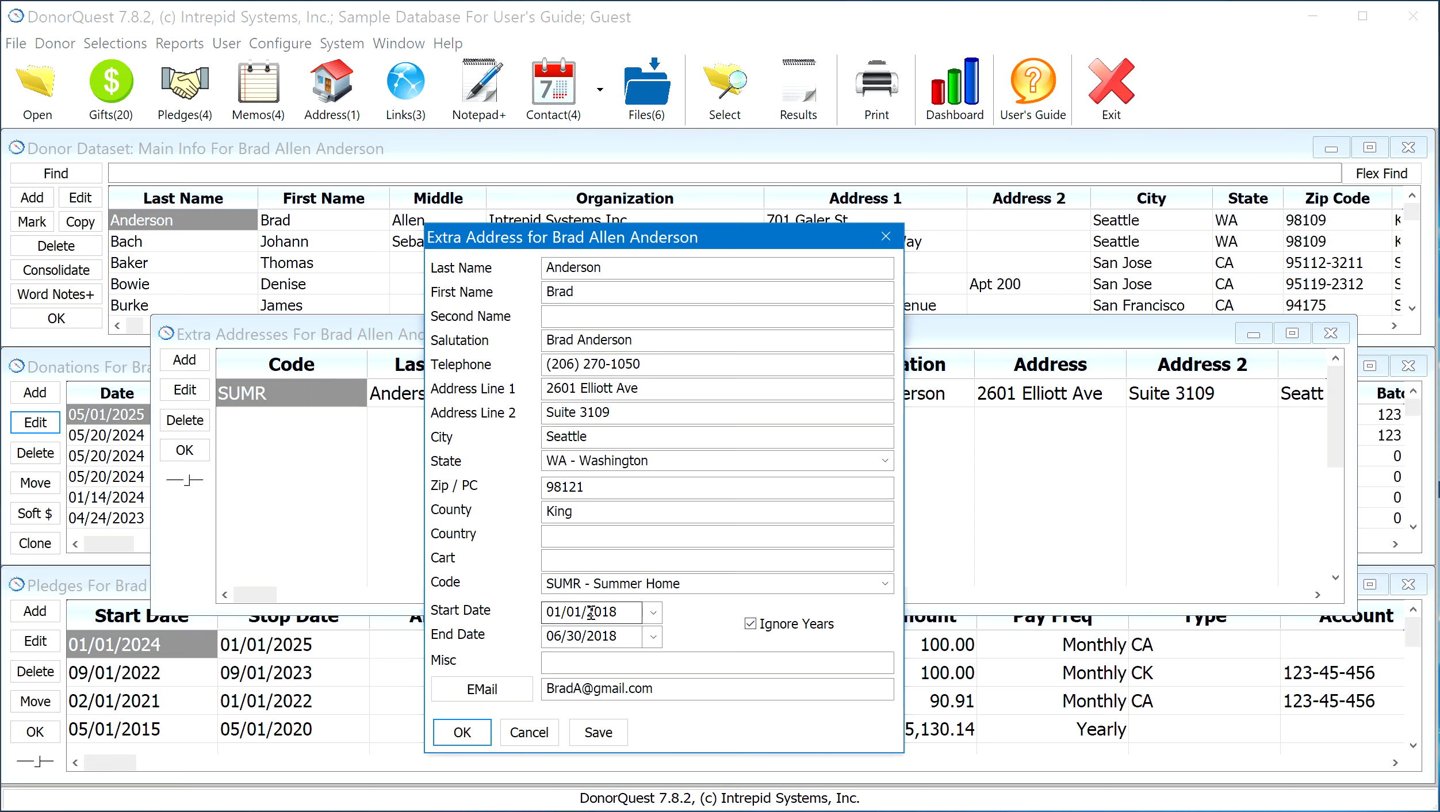
{"action": "left_click_drag", "start_coordinate": [584, 613], "coordinate": [524, 607]}
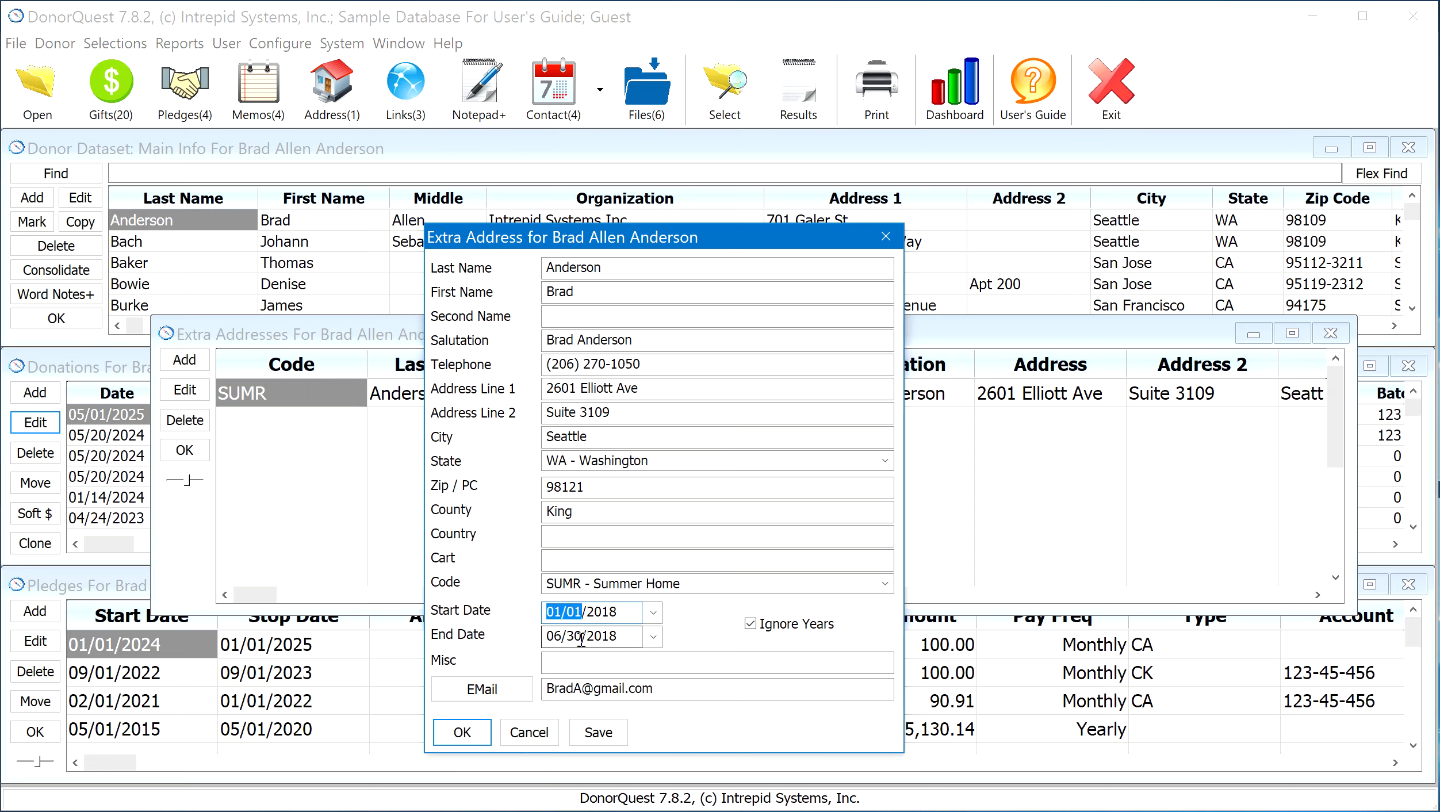
{"action": "left_click", "coordinate": [552, 637]}
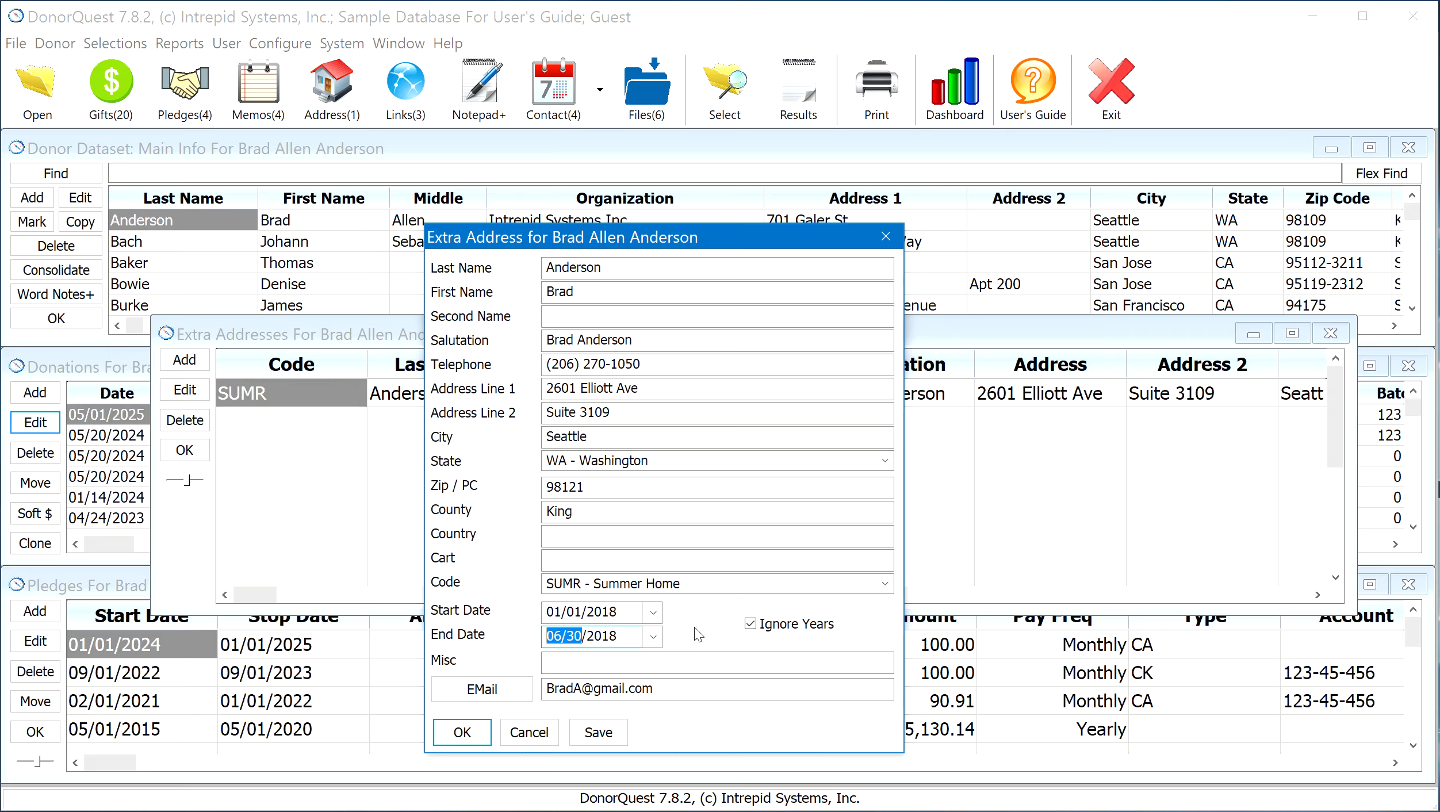
{"action": "left_click", "coordinate": [623, 610]}
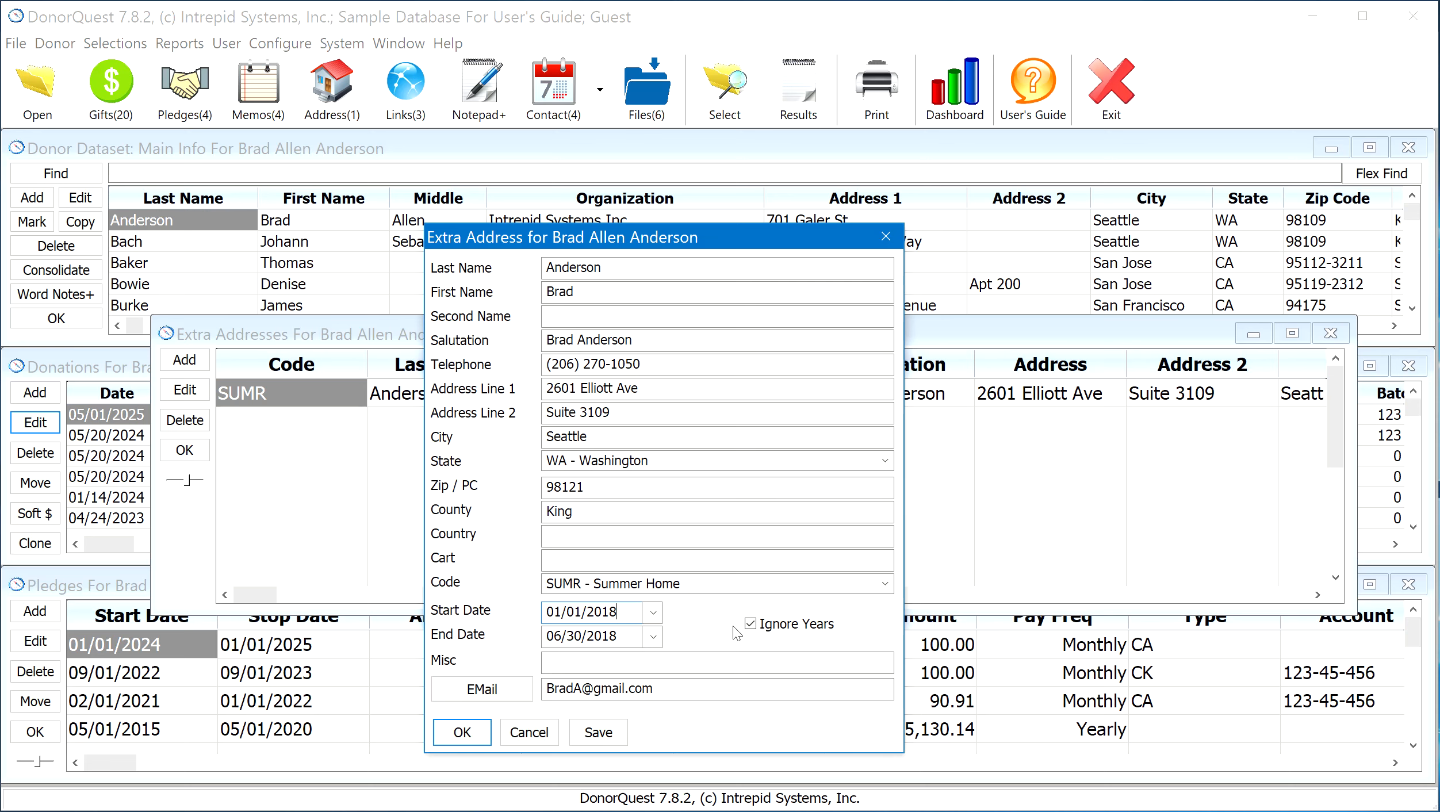
Turn off Ignore Years, set the address's dates to 01/01/2024 through 06/30/2024, and accept and close the extra addresses
{"action": "left_click", "coordinate": [750, 624]}
{"action": "left_click", "coordinate": [631, 613]}
{"action": "type", "text": "24"}
{"action": "left_click", "coordinate": [633, 634]}
{"action": "type", "text": "24"}
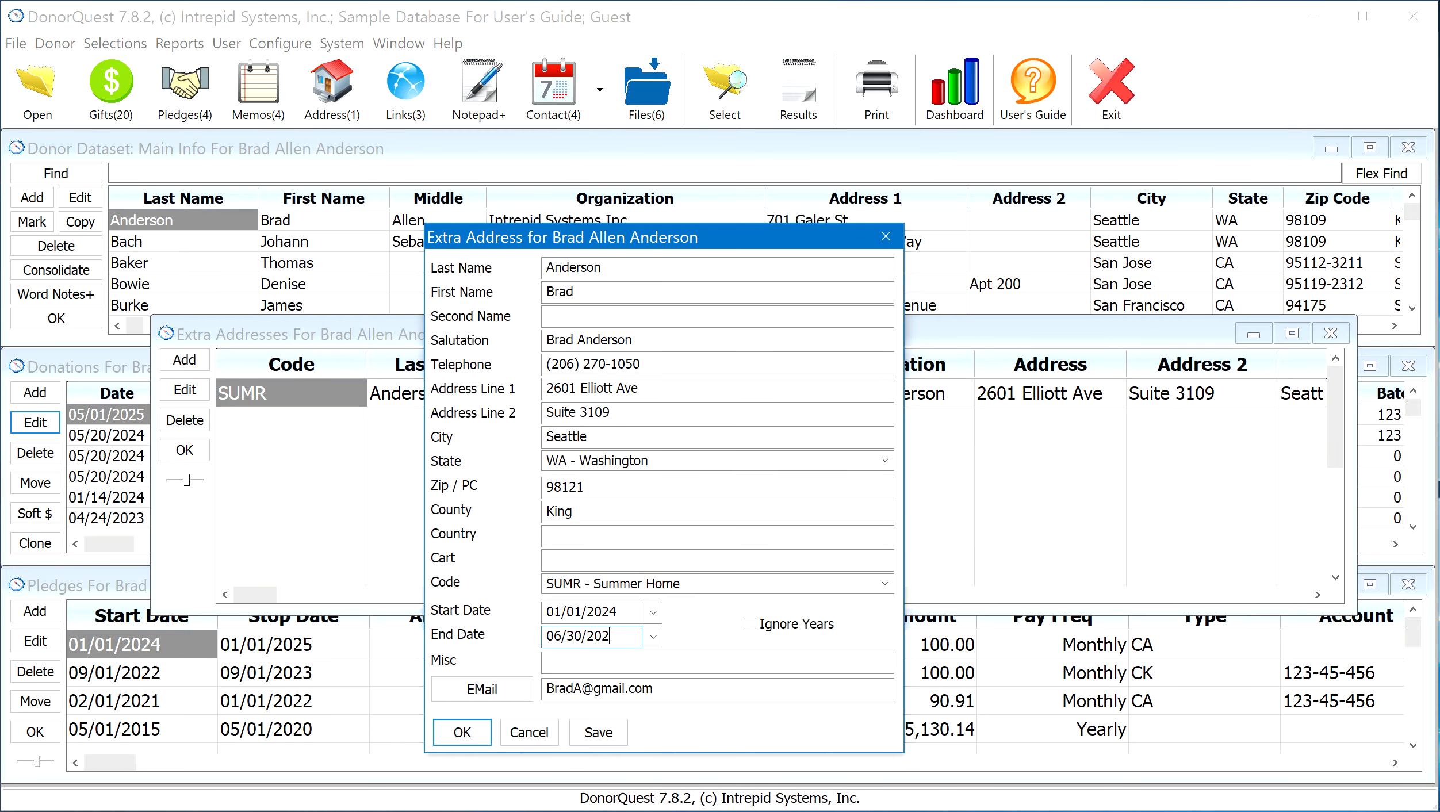
{"action": "left_click", "coordinate": [482, 738]}
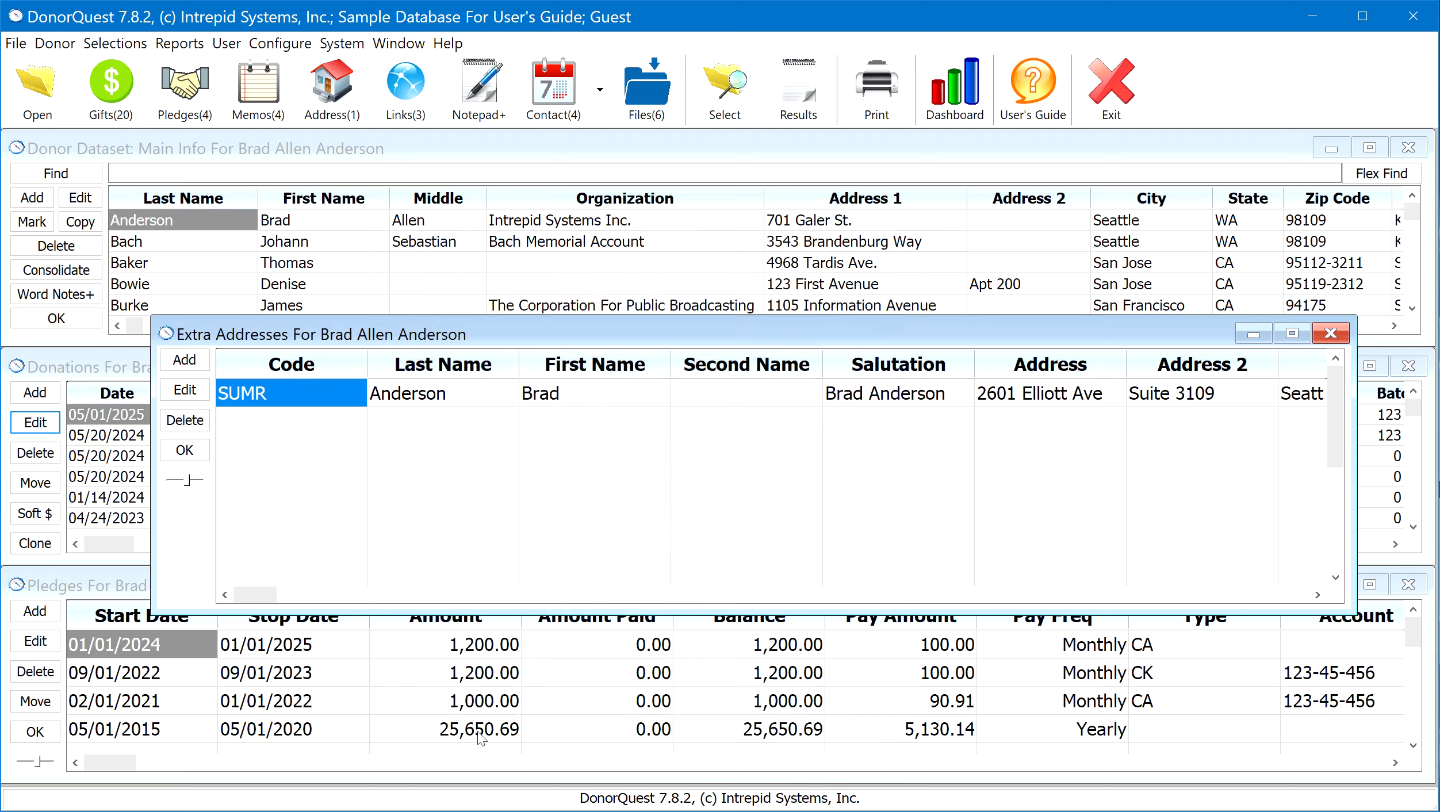
{"action": "left_click", "coordinate": [184, 452]}
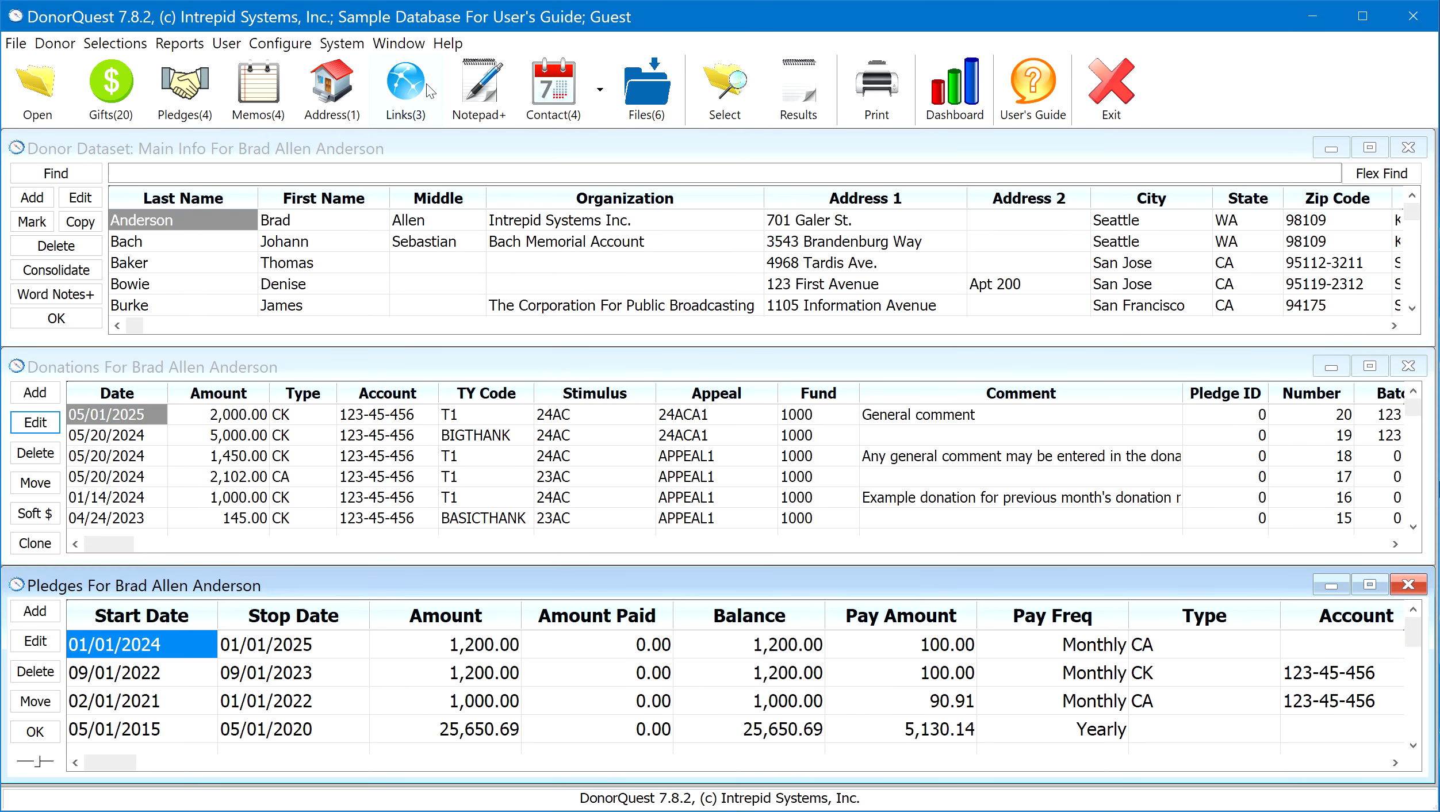
Open the donor's linkages and bring up the EMPLOYER linkage for editing, moving both windows for a clear view
{"action": "left_click", "coordinate": [405, 89]}
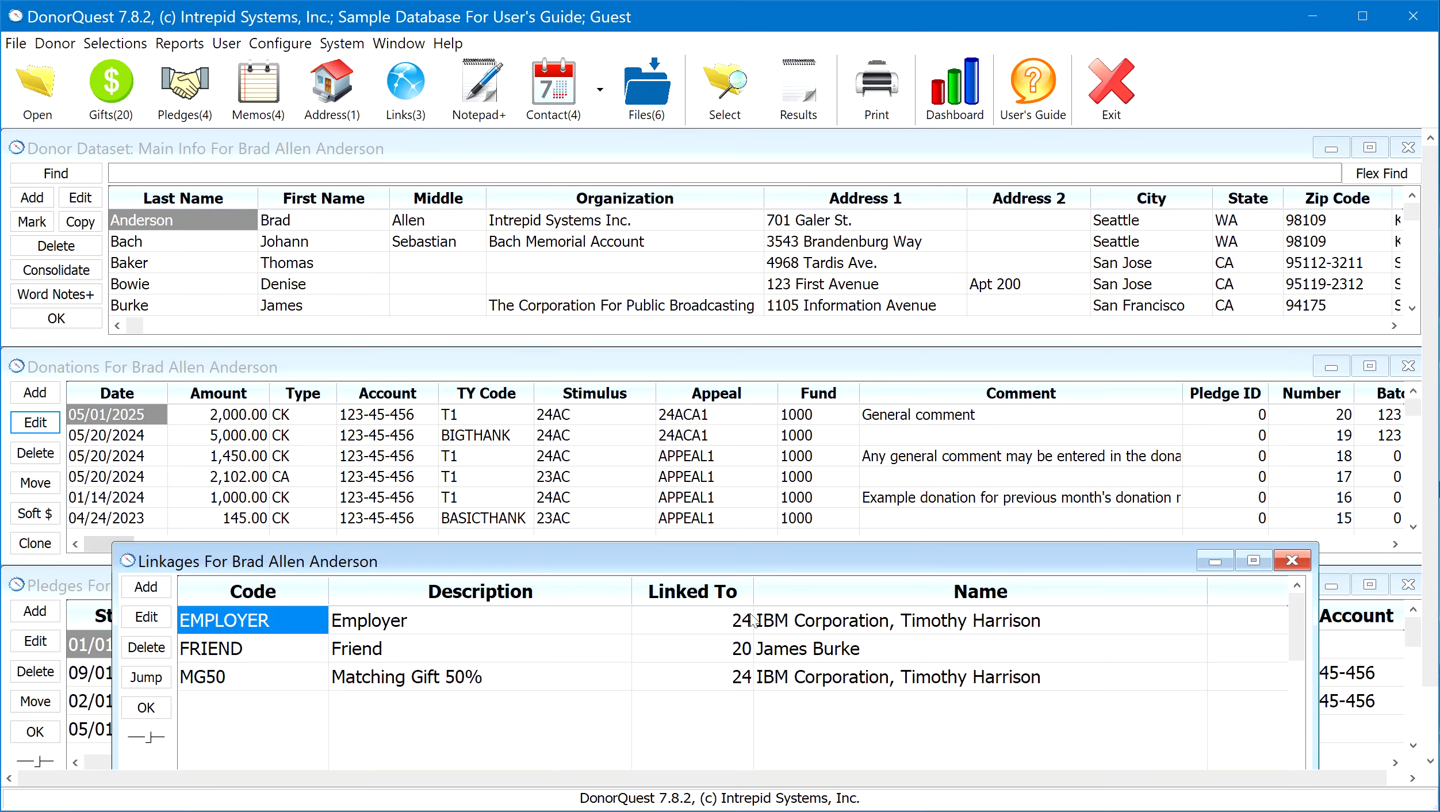
{"action": "left_click_drag", "start_coordinate": [758, 546], "coordinate": [760, 297]}
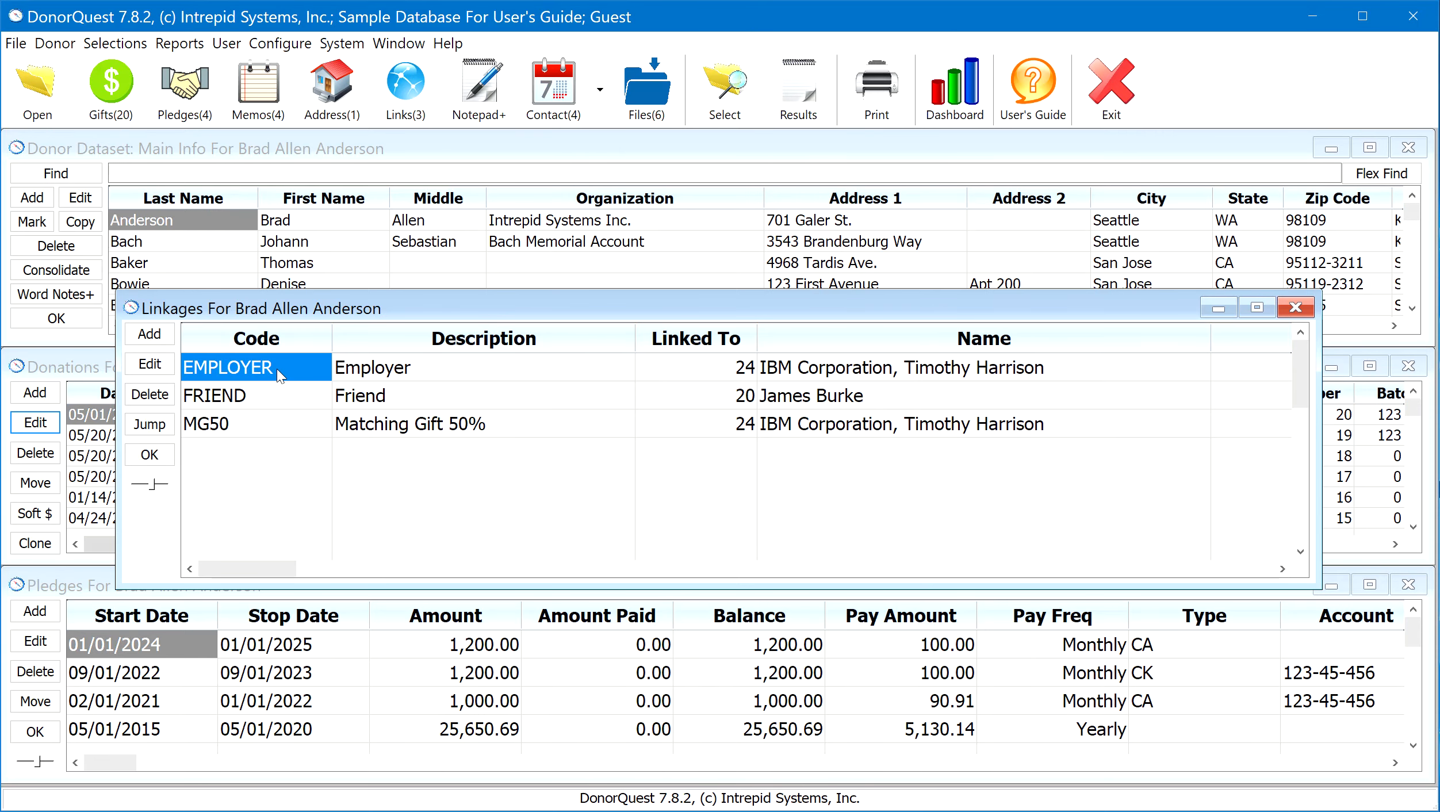
{"action": "left_click", "coordinate": [159, 368]}
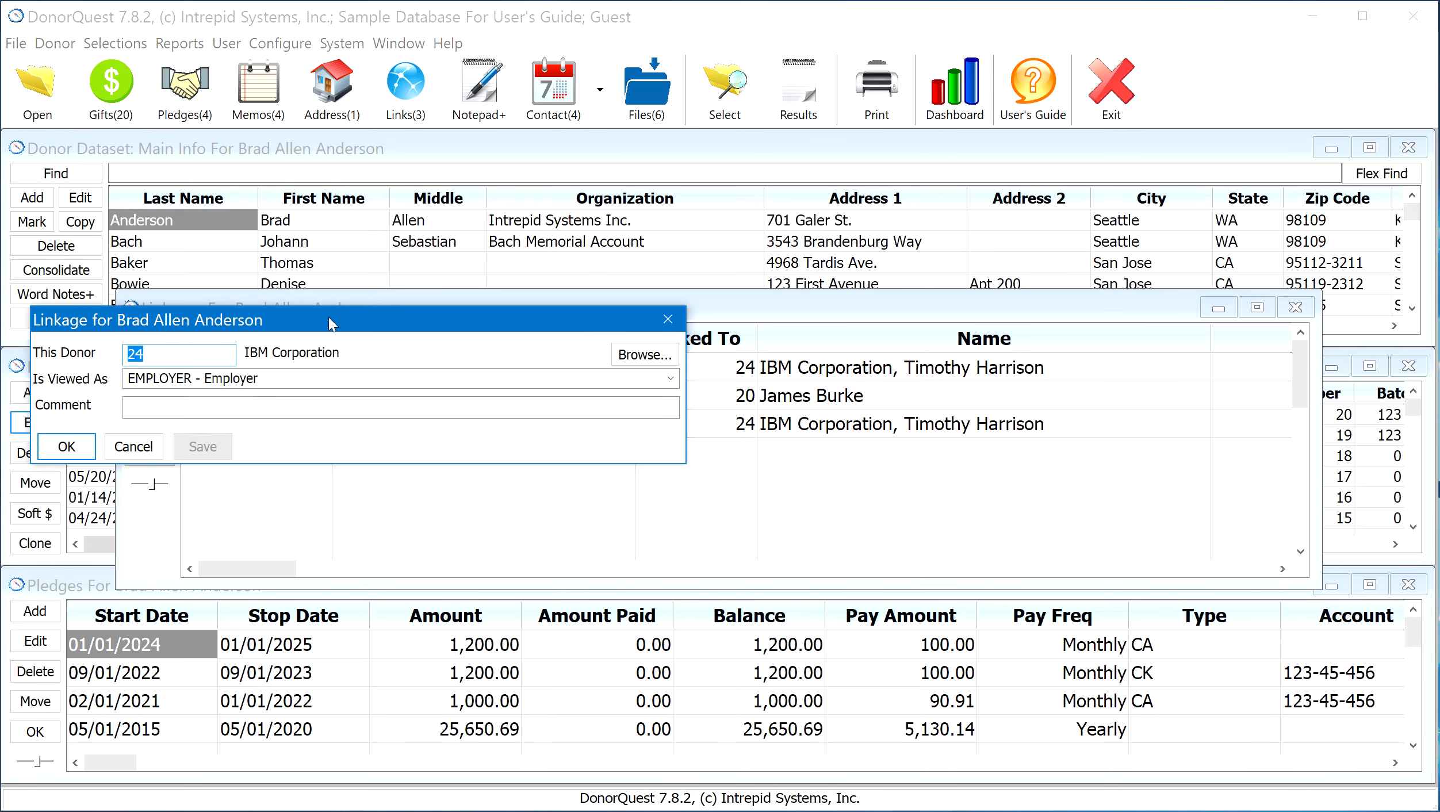
{"action": "left_click_drag", "start_coordinate": [323, 307], "coordinate": [646, 476]}
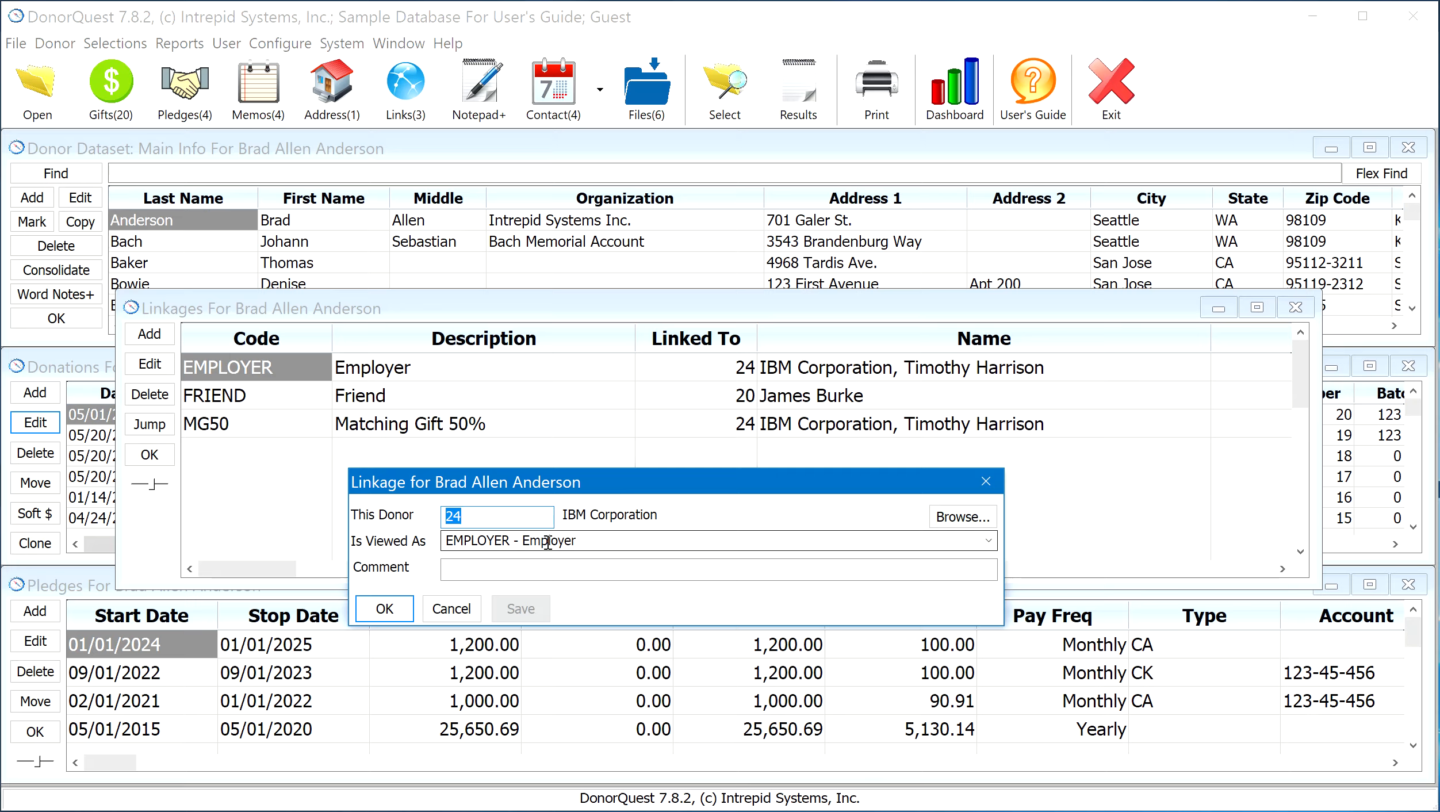
Accept the EMPLOYER linkage as it is, look through the linkage list, and close the linkages window
{"action": "left_click", "coordinate": [384, 610]}
{"action": "scroll", "coordinate": [348, 411], "scroll_direction": "down", "scroll_amount": 2}
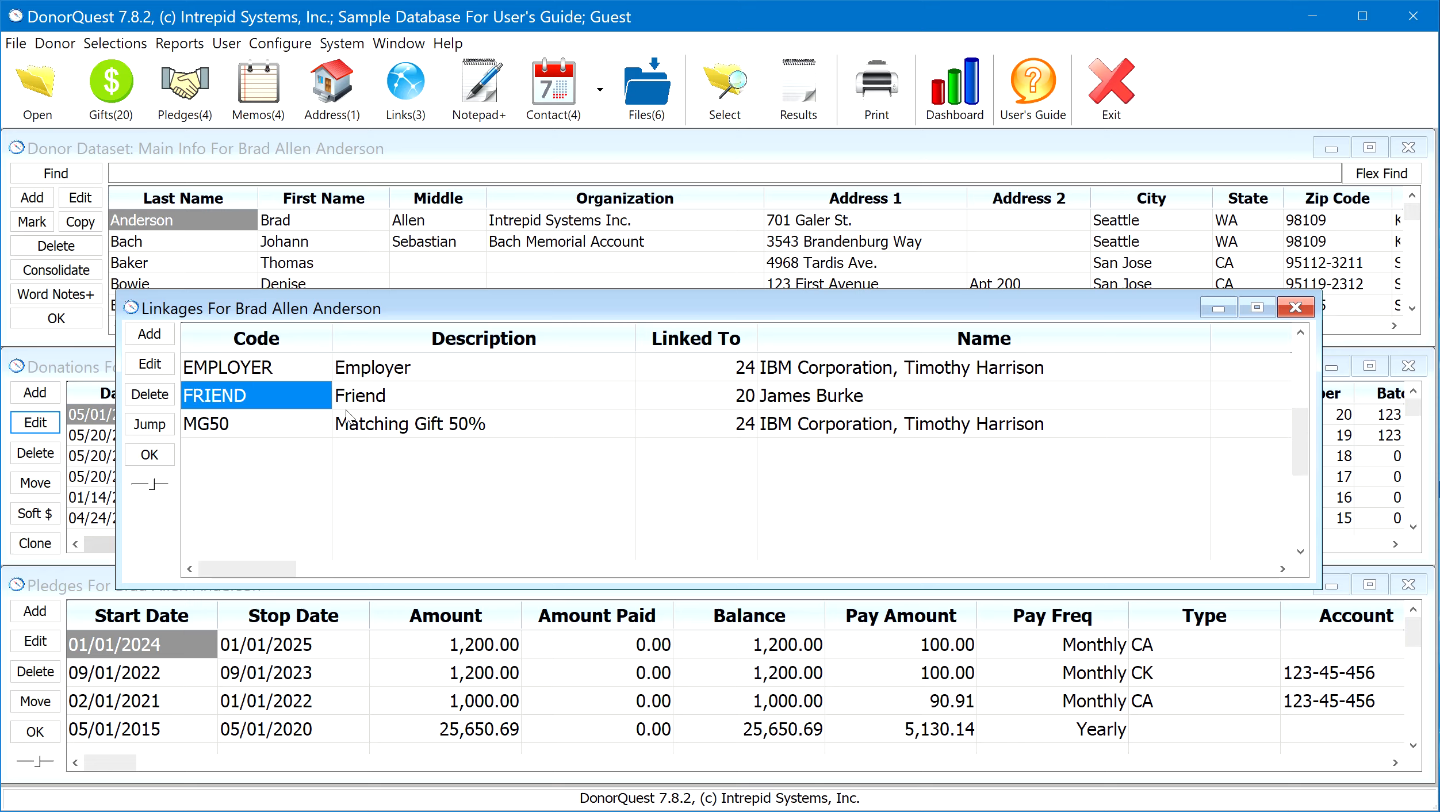
{"action": "scroll", "coordinate": [348, 412], "scroll_direction": "up", "scroll_amount": 2}
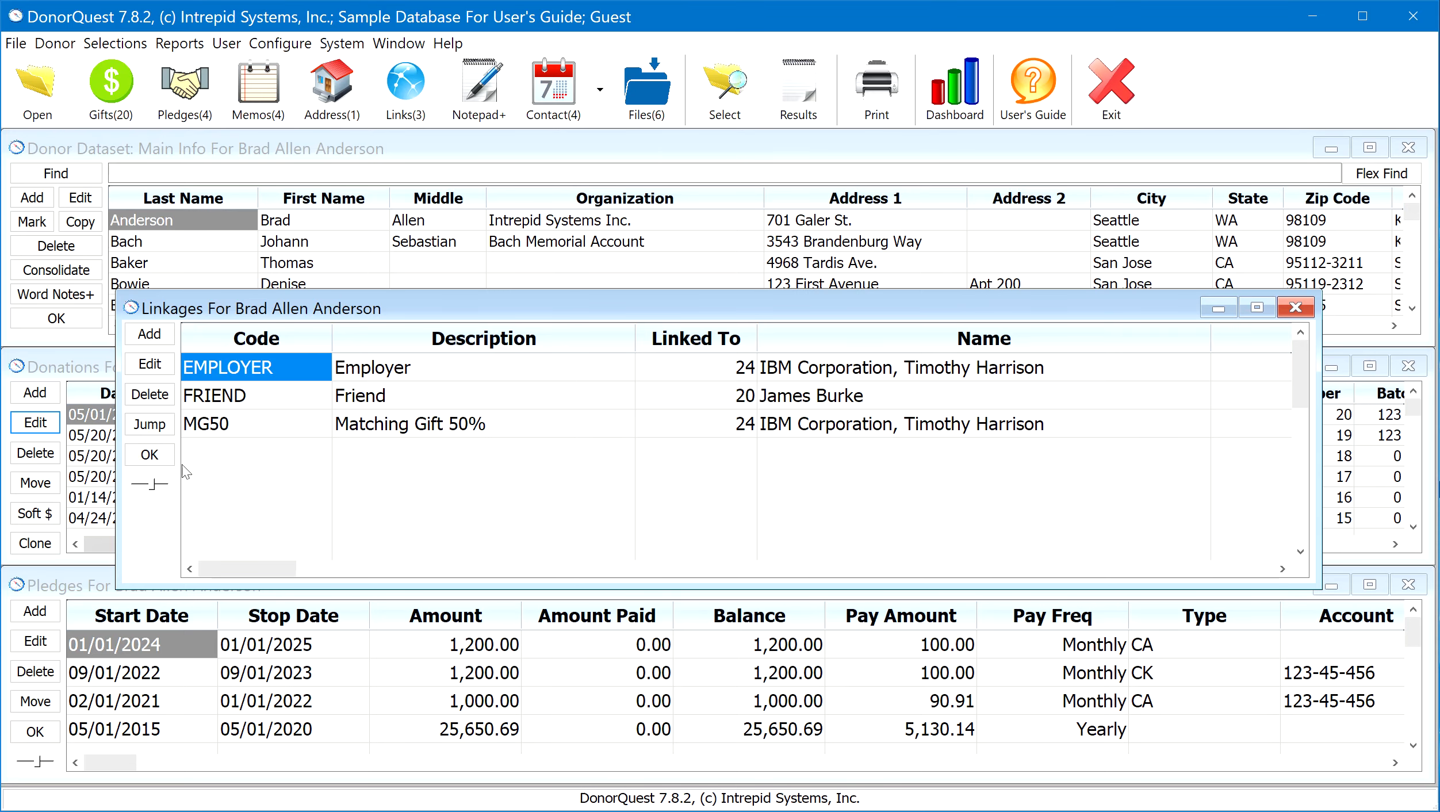
{"action": "left_click", "coordinate": [151, 455]}
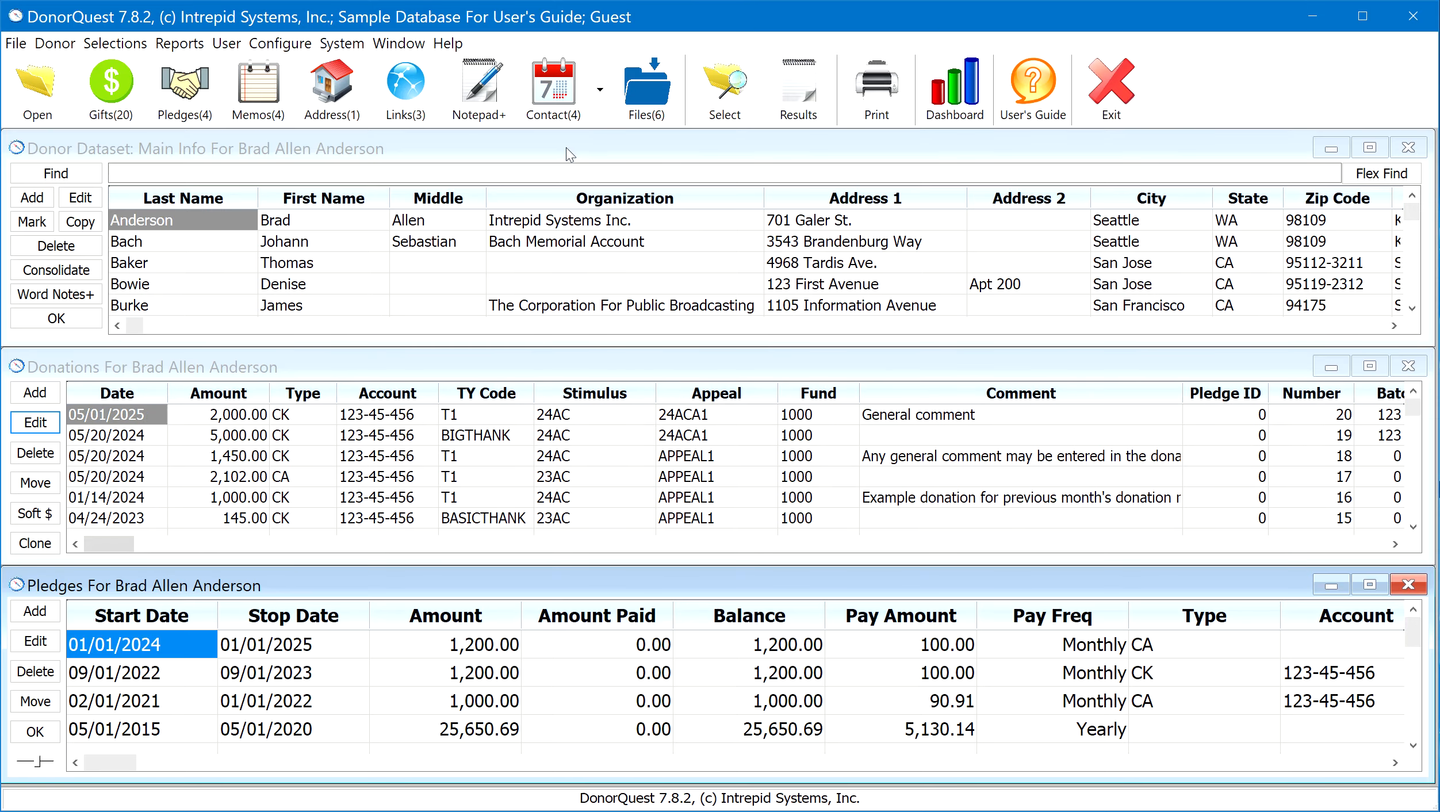
Open the donor's notepad, extend its window upward to show the whole note, and slightly enlarge the note text
{"action": "left_click", "coordinate": [476, 92]}
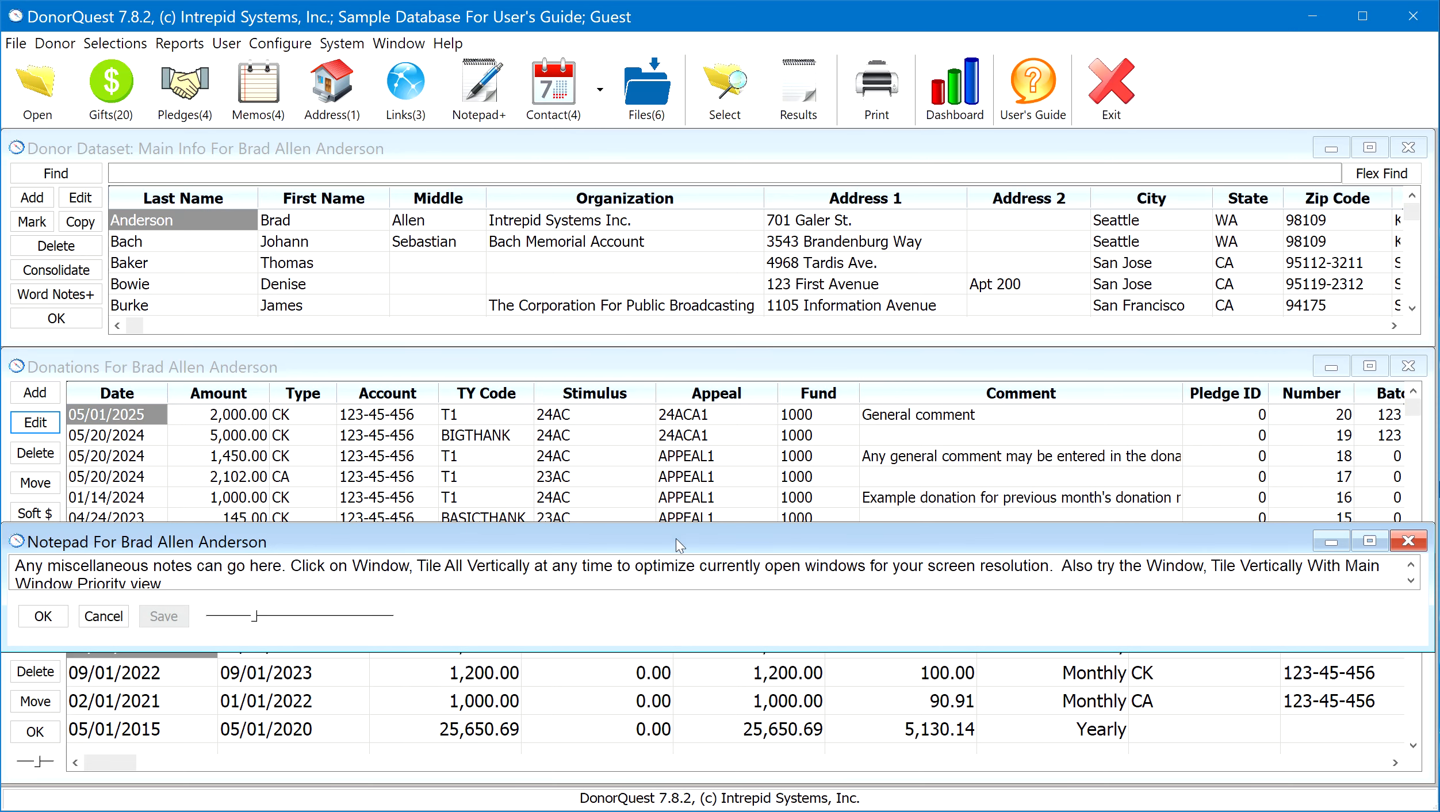
{"action": "left_click_drag", "start_coordinate": [677, 523], "coordinate": [682, 328]}
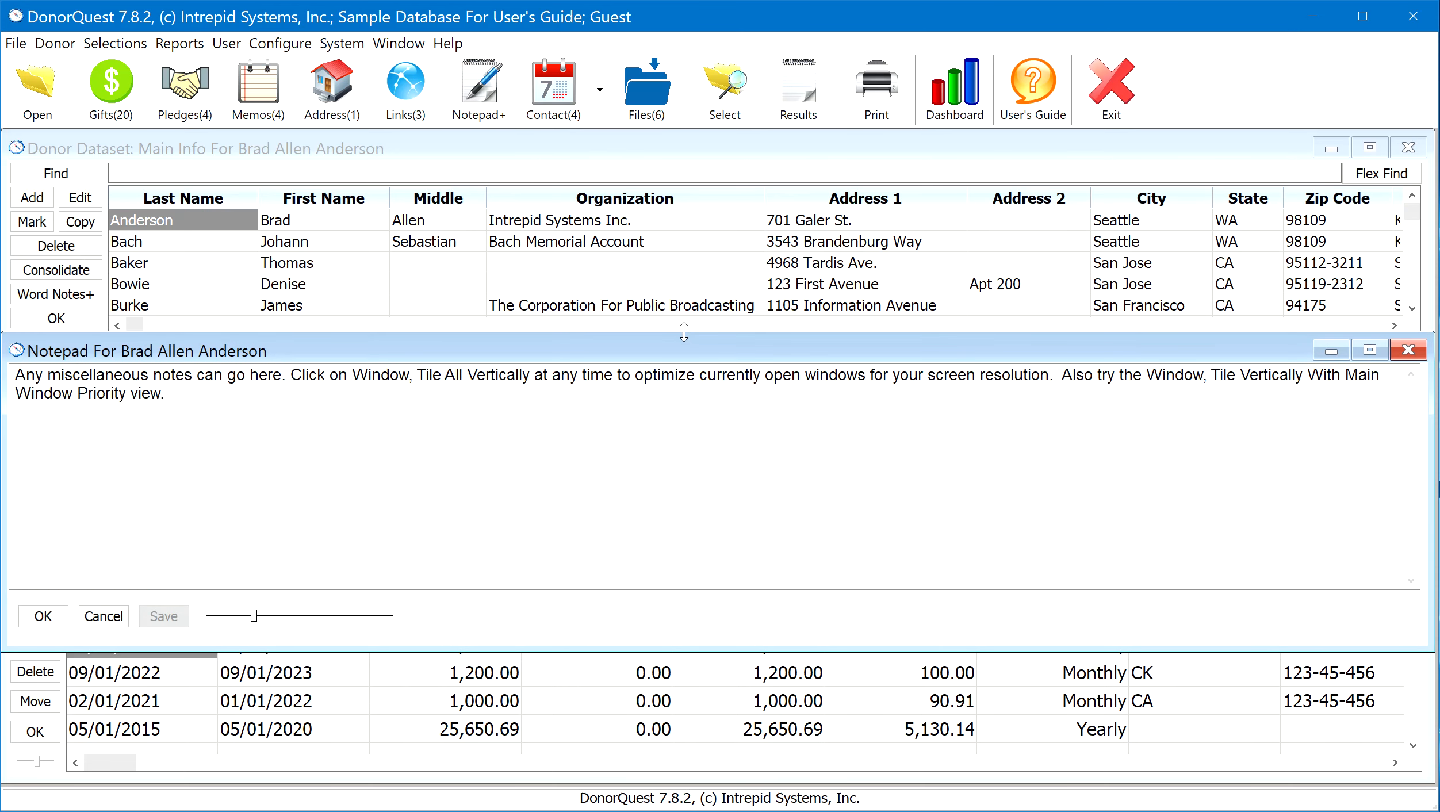
{"action": "left_click", "coordinate": [256, 618]}
{"action": "mouse_move", "coordinate": [253, 612]}
{"action": "left_mouse_down"}
{"action": "mouse_move", "coordinate": [272, 614]}
{"action": "mouse_move", "coordinate": [246, 615]}
{"action": "mouse_move", "coordinate": [258, 618]}
{"action": "left_mouse_up"}
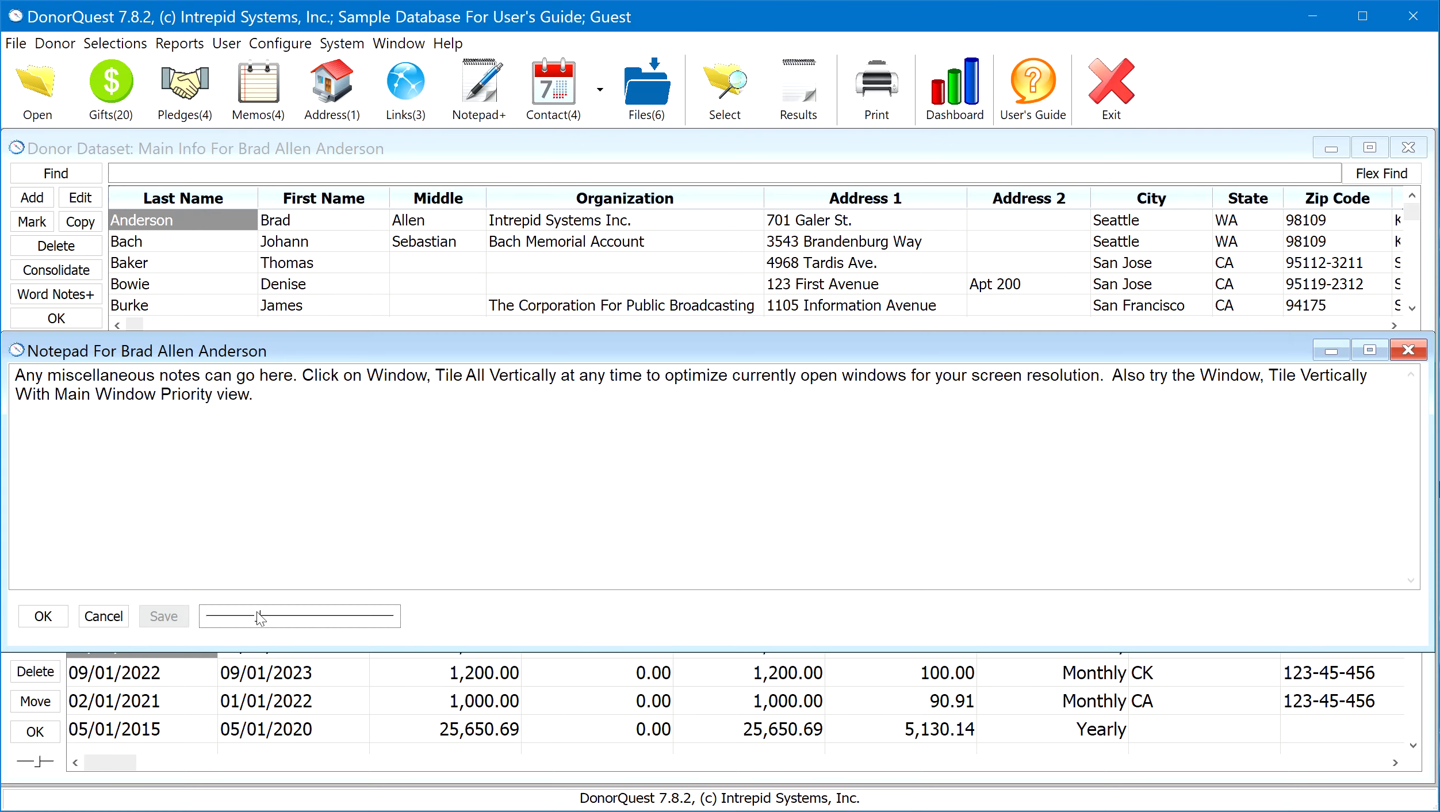
Highlight the full text of the note for review, and accept and close the notepad
{"action": "left_click_drag", "start_coordinate": [238, 395], "coordinate": [4, 375]}
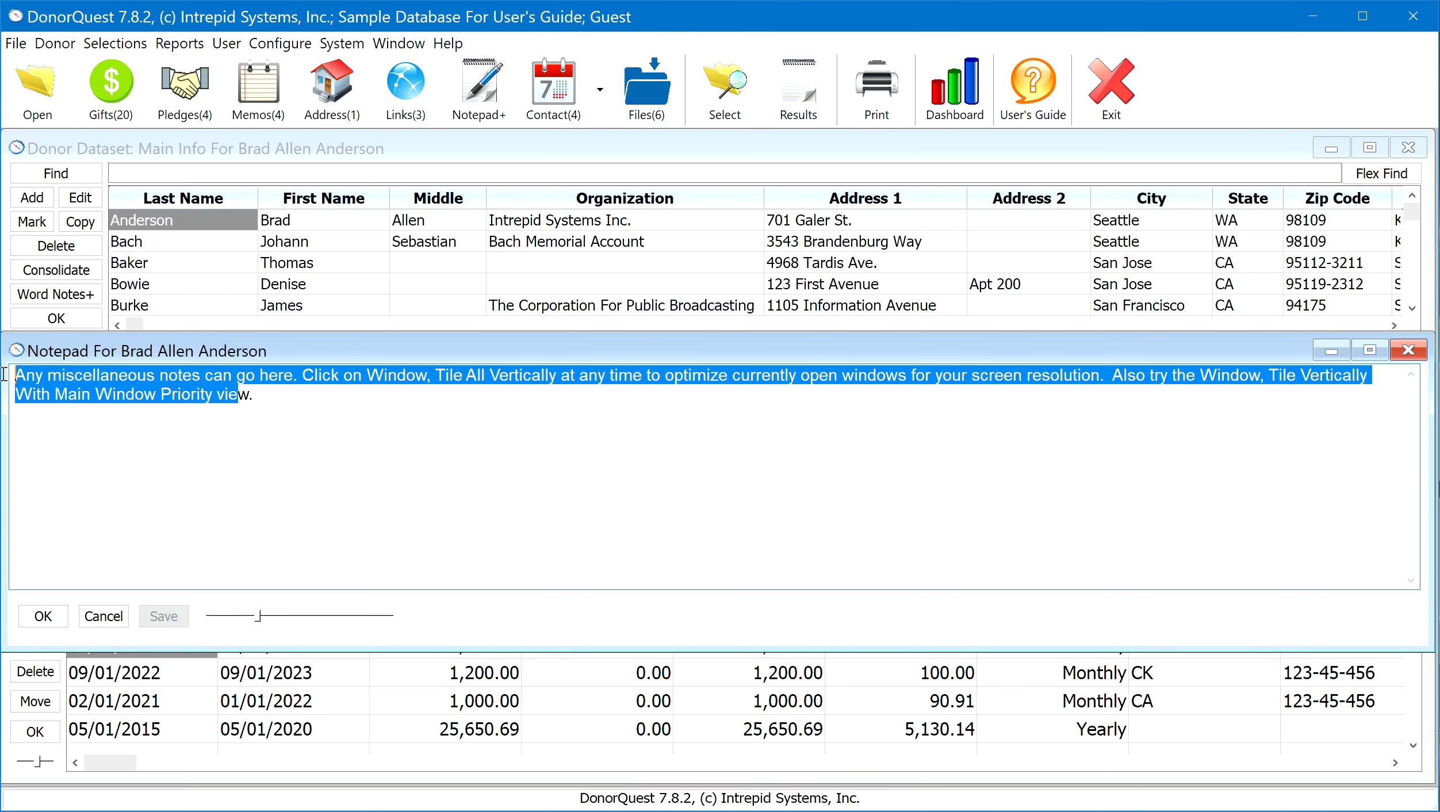
{"action": "left_click_drag", "start_coordinate": [261, 396], "coordinate": [8, 368]}
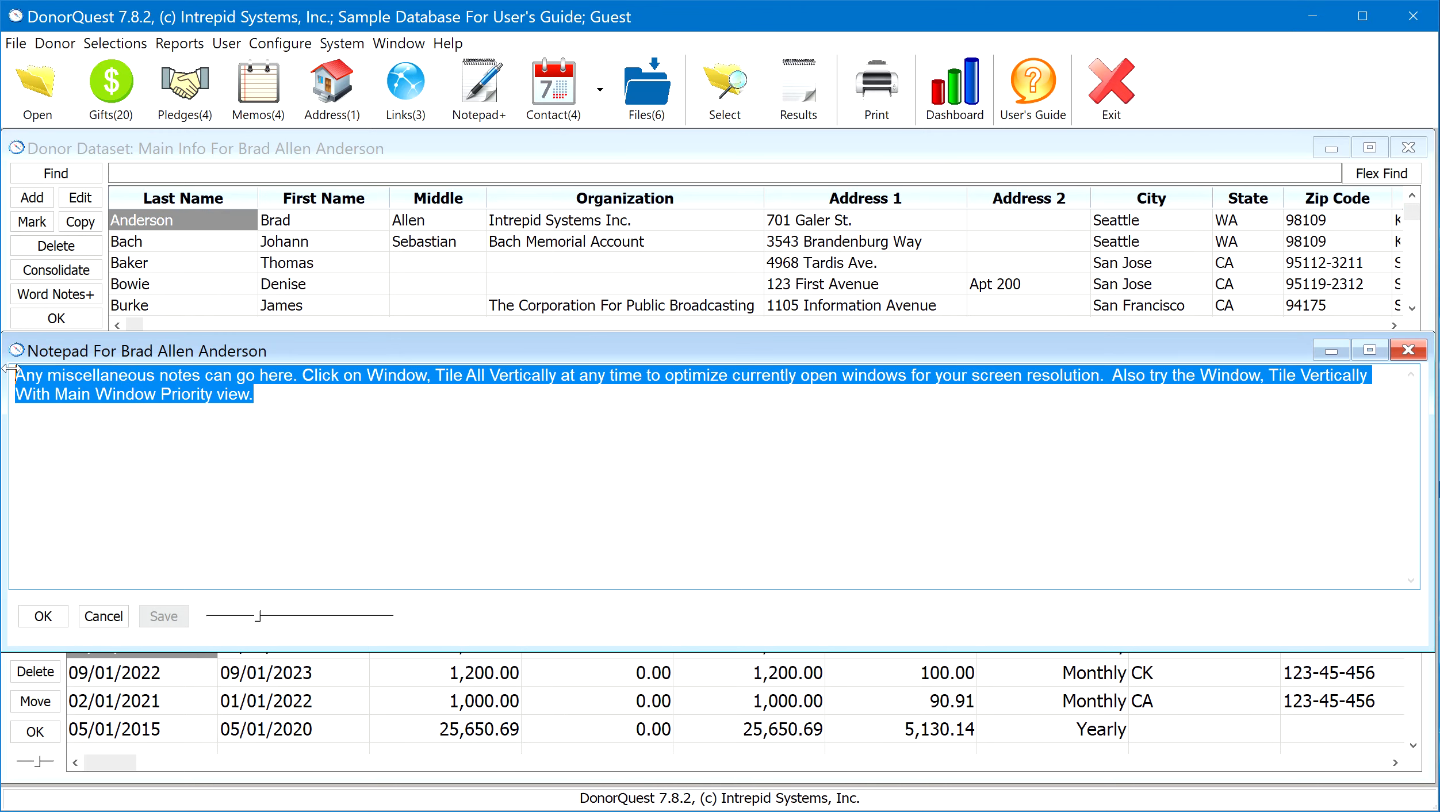
{"action": "left_click", "coordinate": [43, 616]}
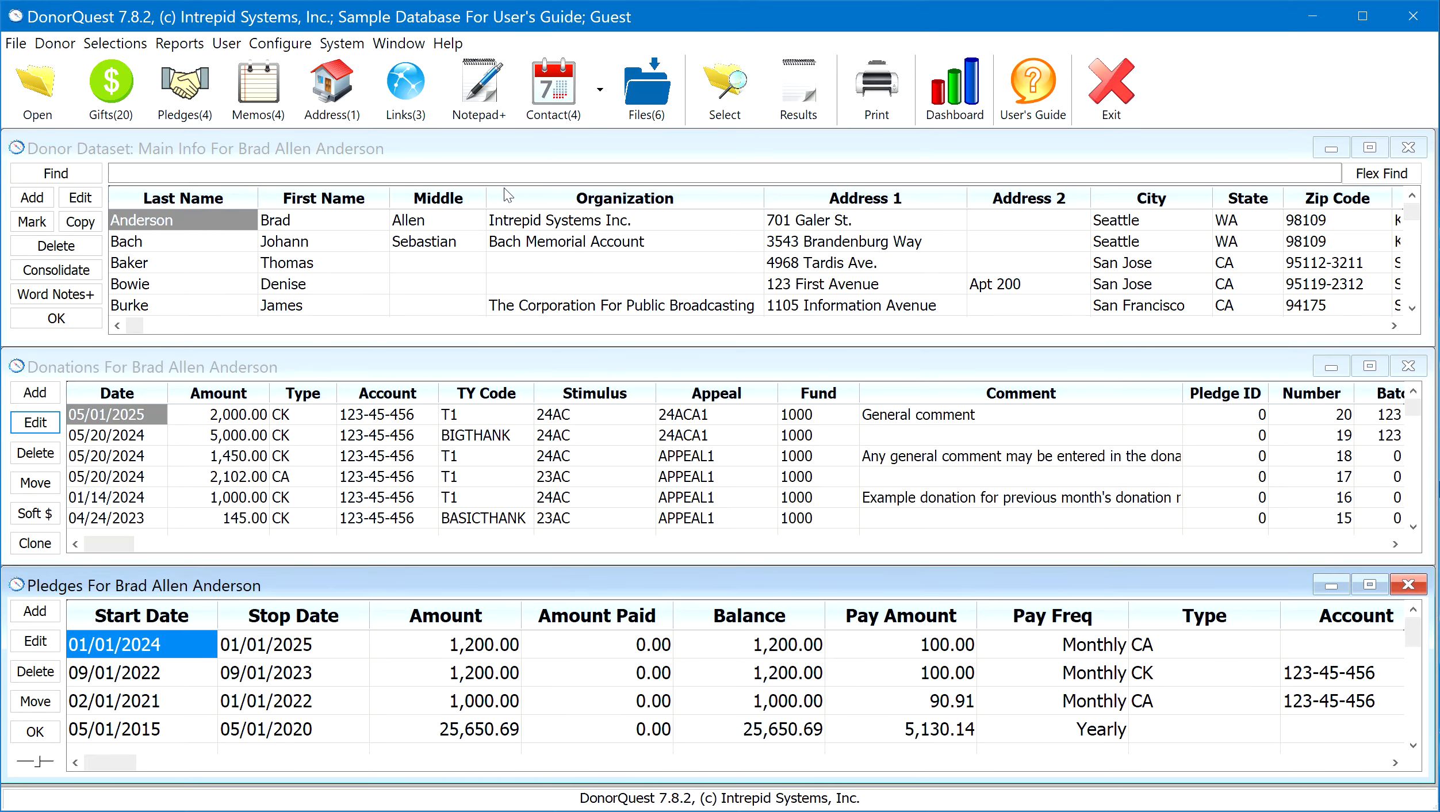
Open the donor's scheduled contacts, extend the window downward to show all entries, and enlarge the list text
{"action": "left_click", "coordinate": [553, 99]}
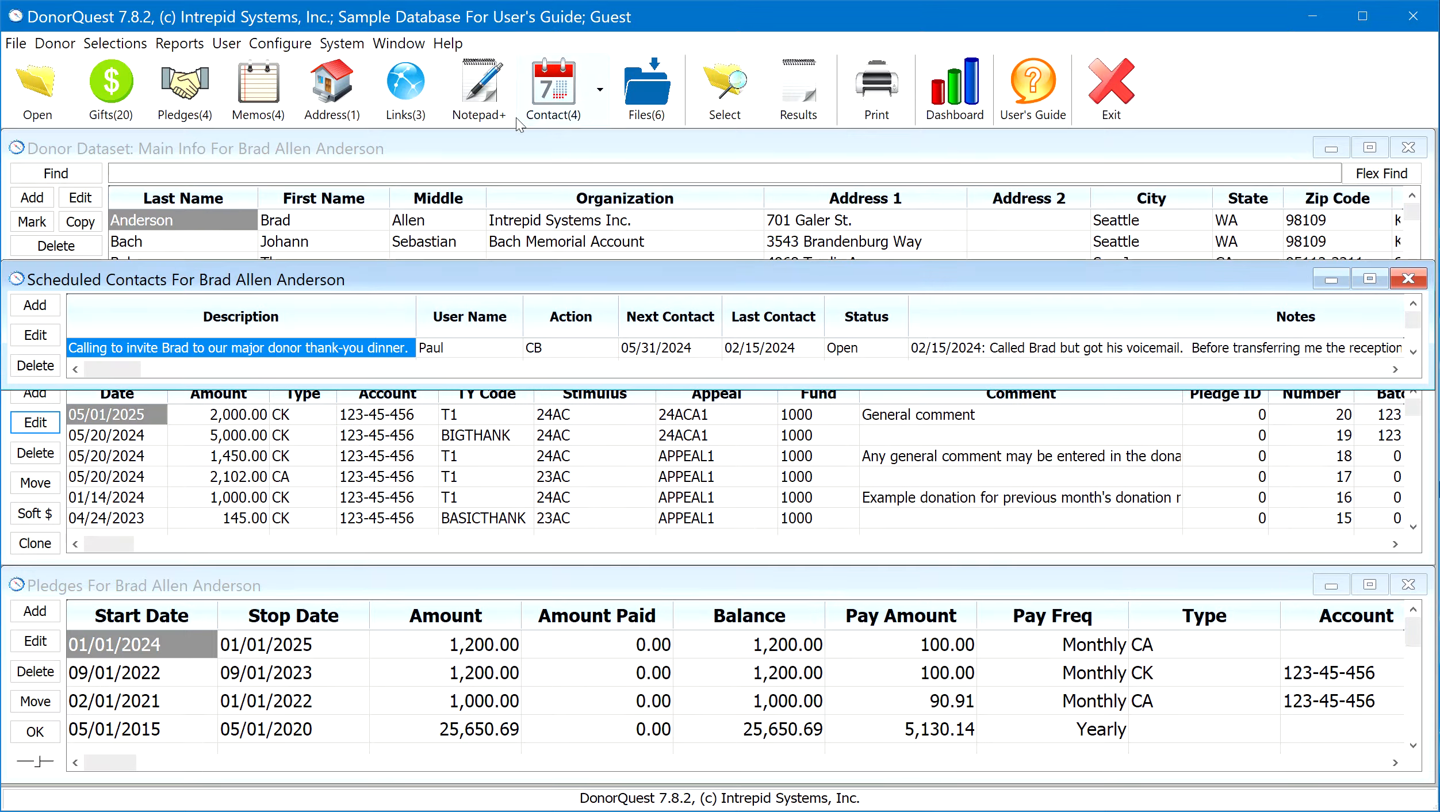
{"action": "left_click_drag", "start_coordinate": [476, 385], "coordinate": [479, 534]}
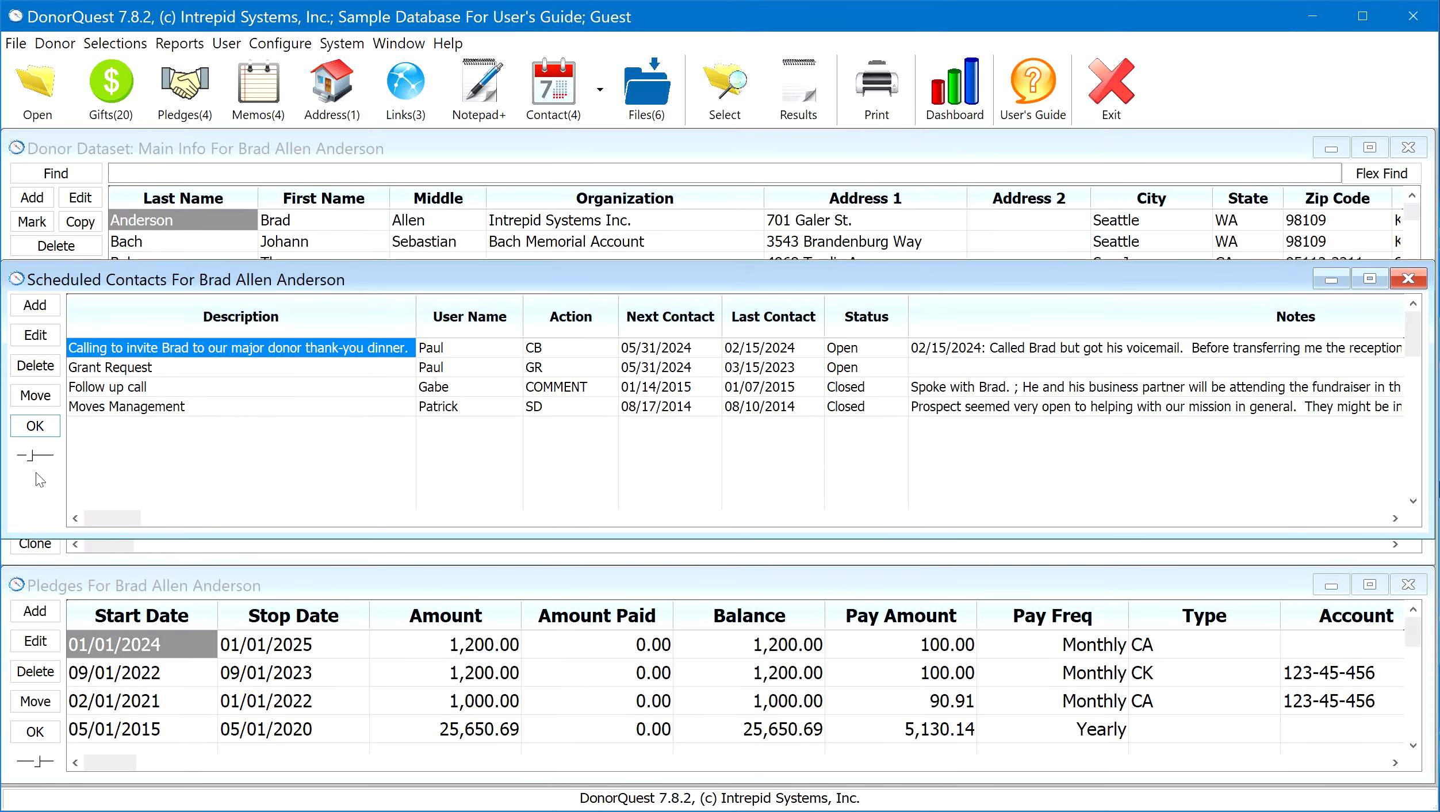
{"action": "left_click", "coordinate": [34, 457]}
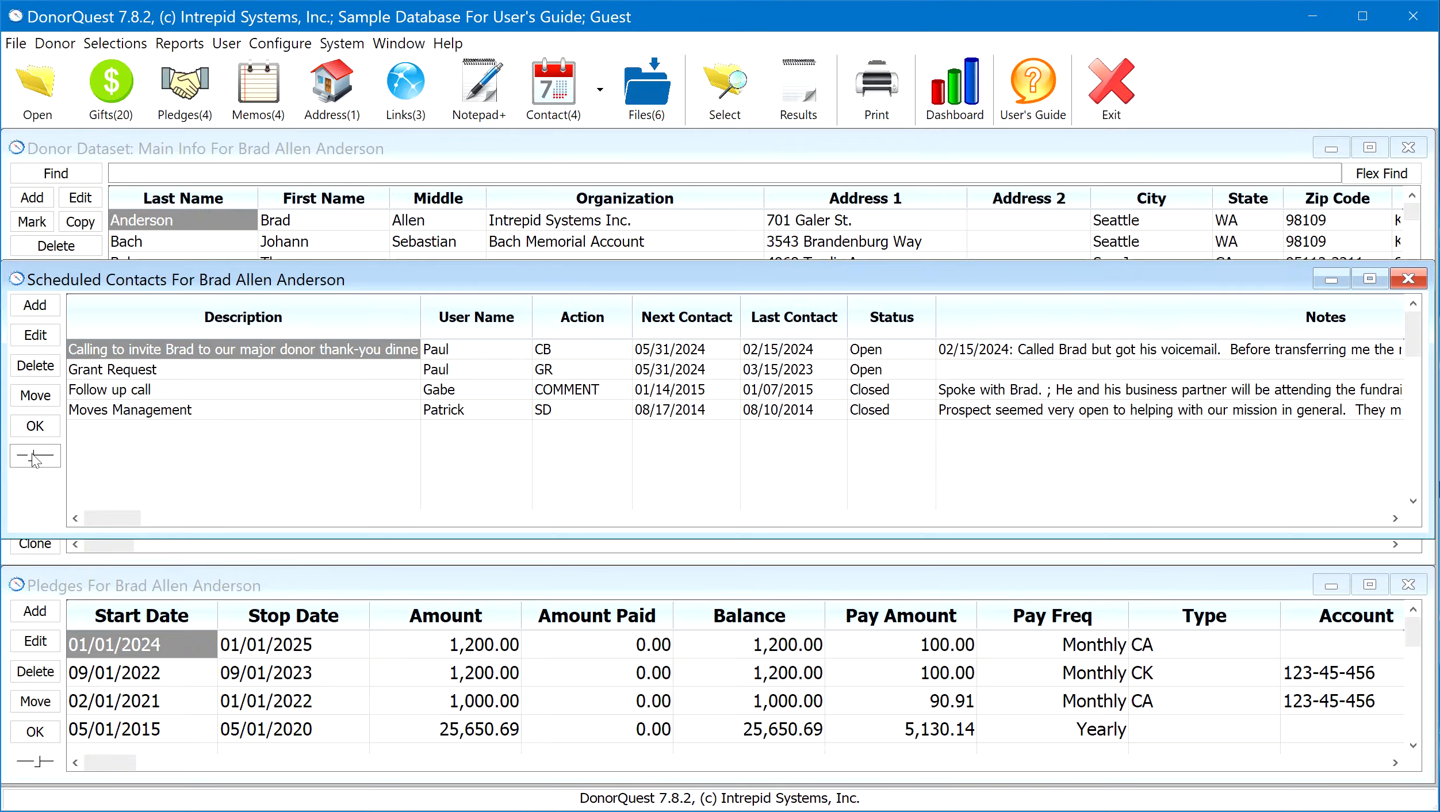
{"action": "left_click_drag", "start_coordinate": [32, 454], "coordinate": [34, 453]}
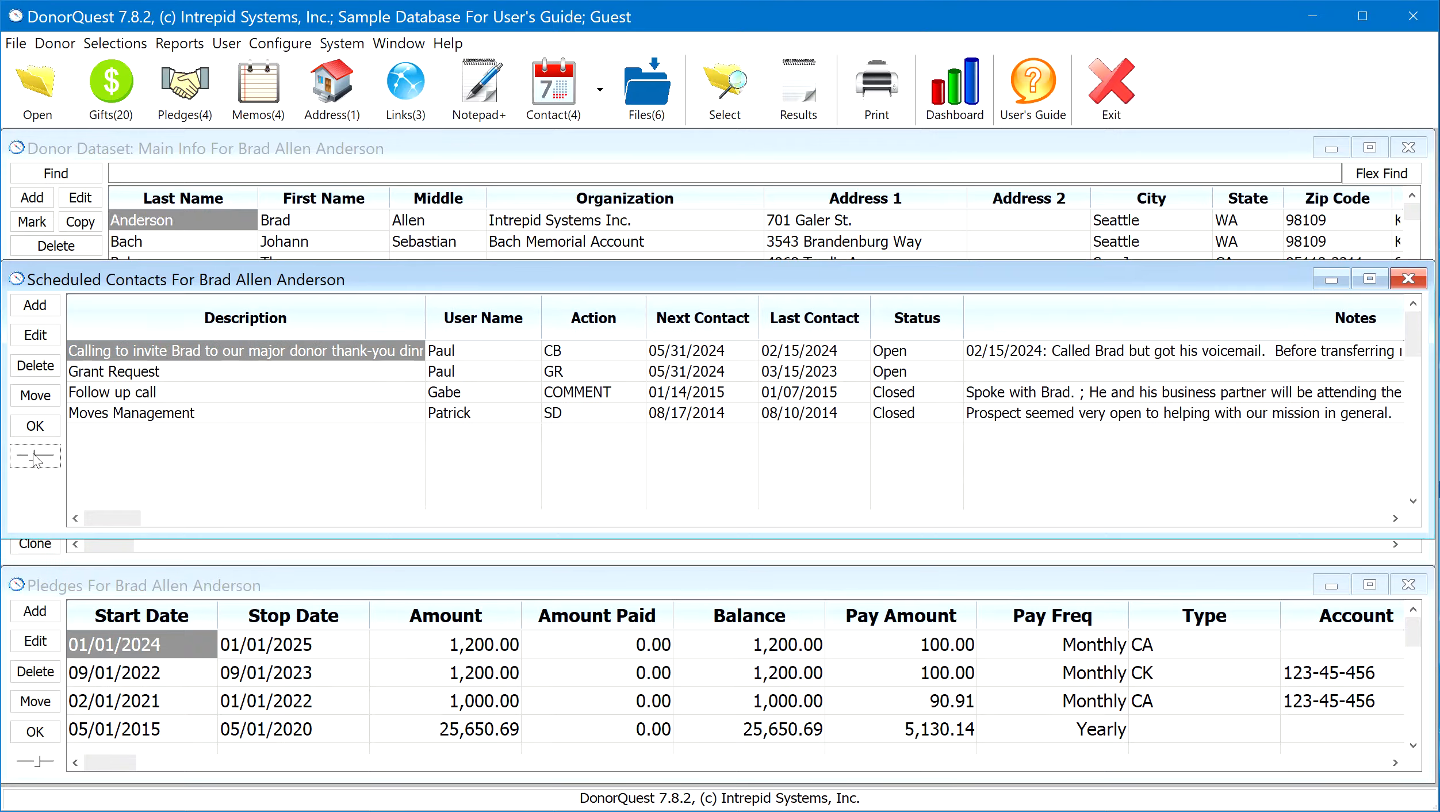
Bring up the Grant Request contact for editing, move its window into full view, and go to the previous contact
{"action": "left_click", "coordinate": [121, 375]}
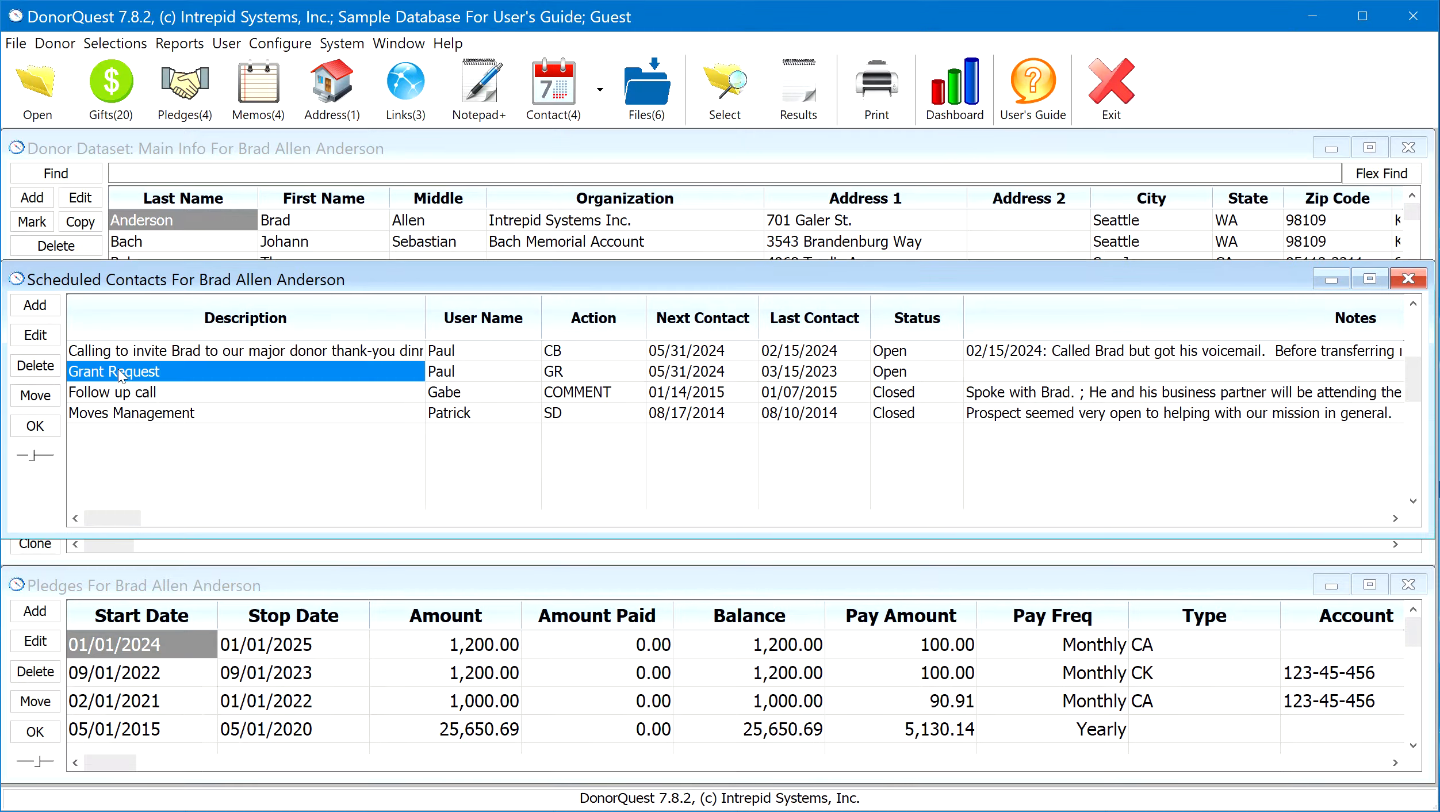
{"action": "left_click", "coordinate": [32, 335]}
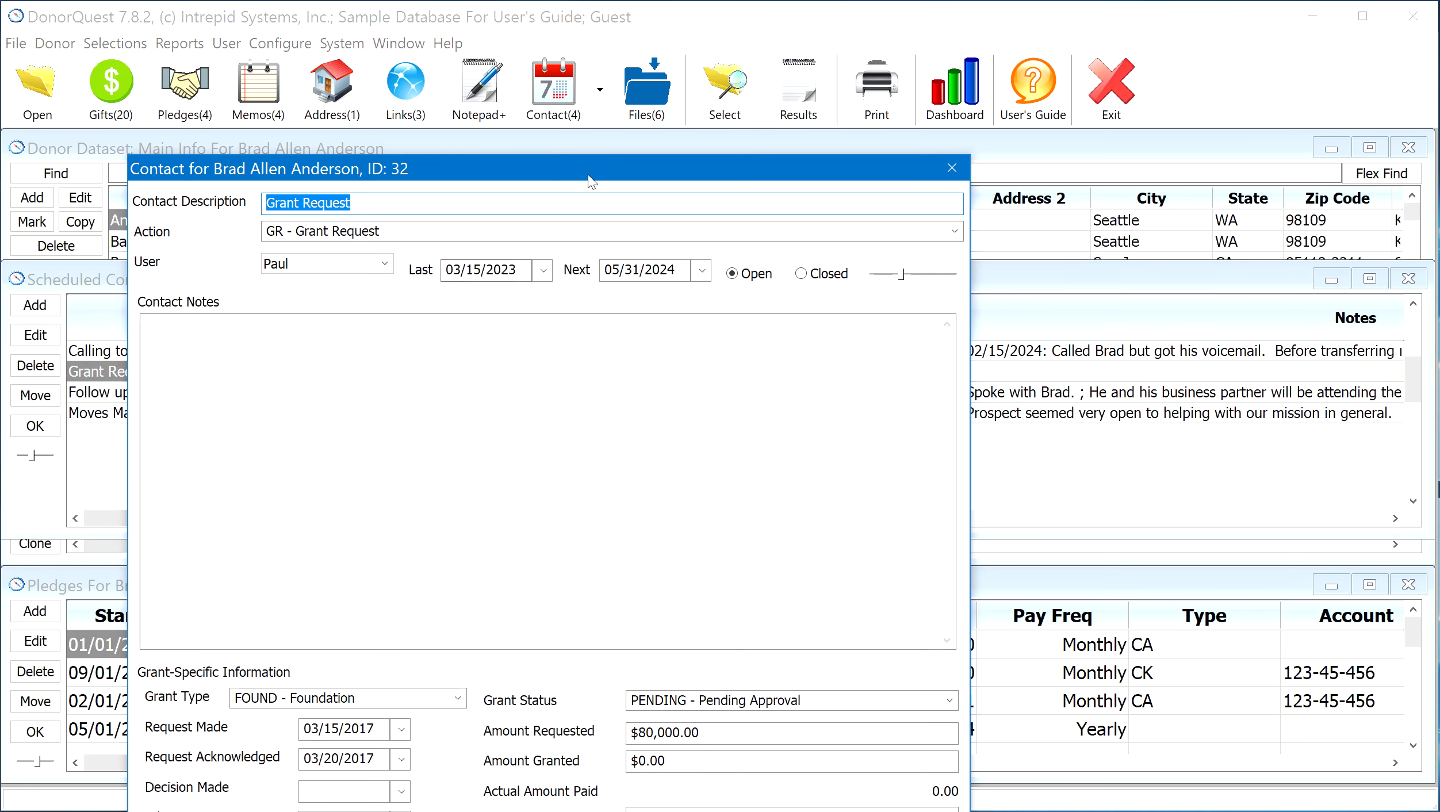
{"action": "left_click_drag", "start_coordinate": [706, 44], "coordinate": [821, 62]}
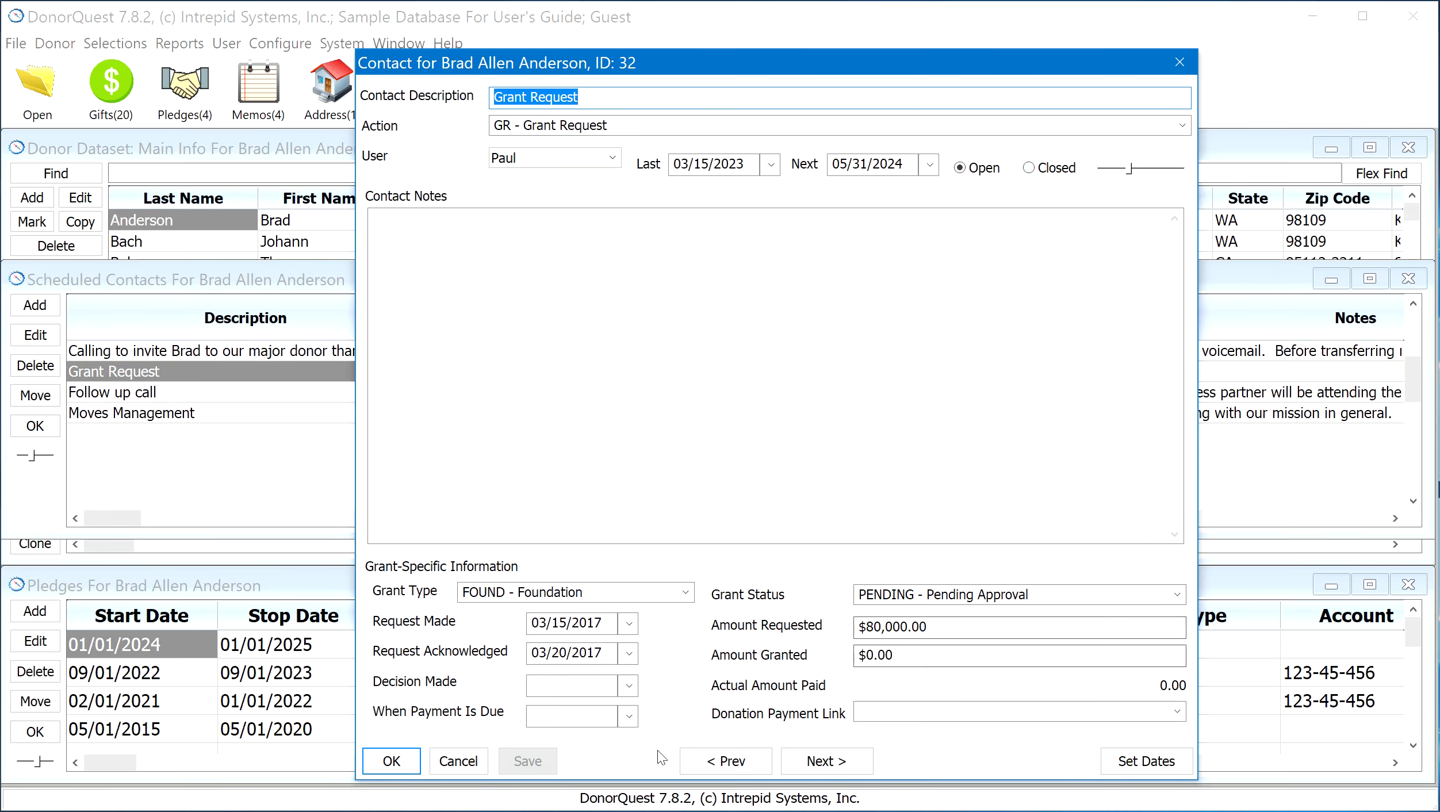
{"action": "left_click", "coordinate": [744, 766]}
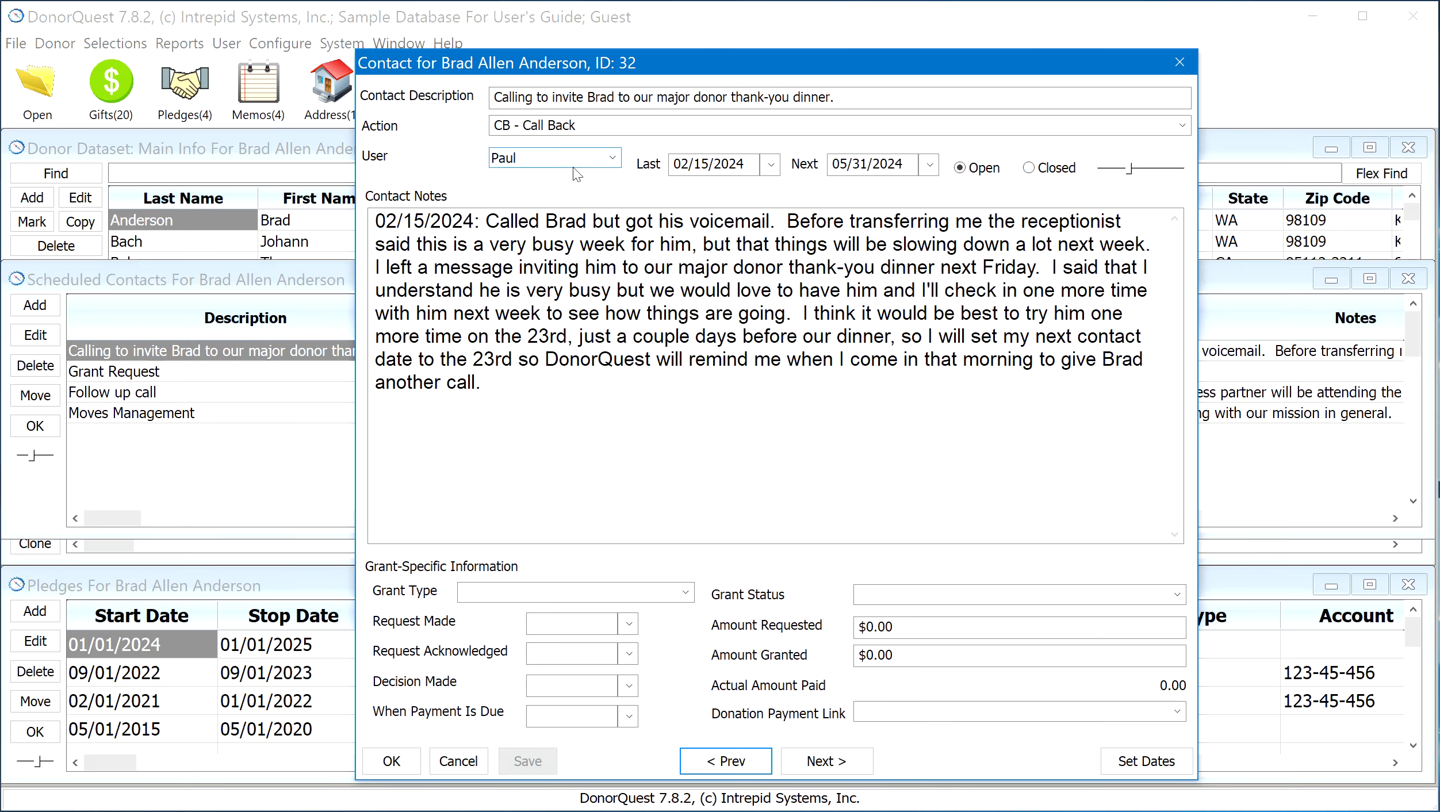
Examine the thank-you dinner contact's description and the choices available for its Action
{"action": "left_click_drag", "start_coordinate": [848, 99], "coordinate": [478, 85]}
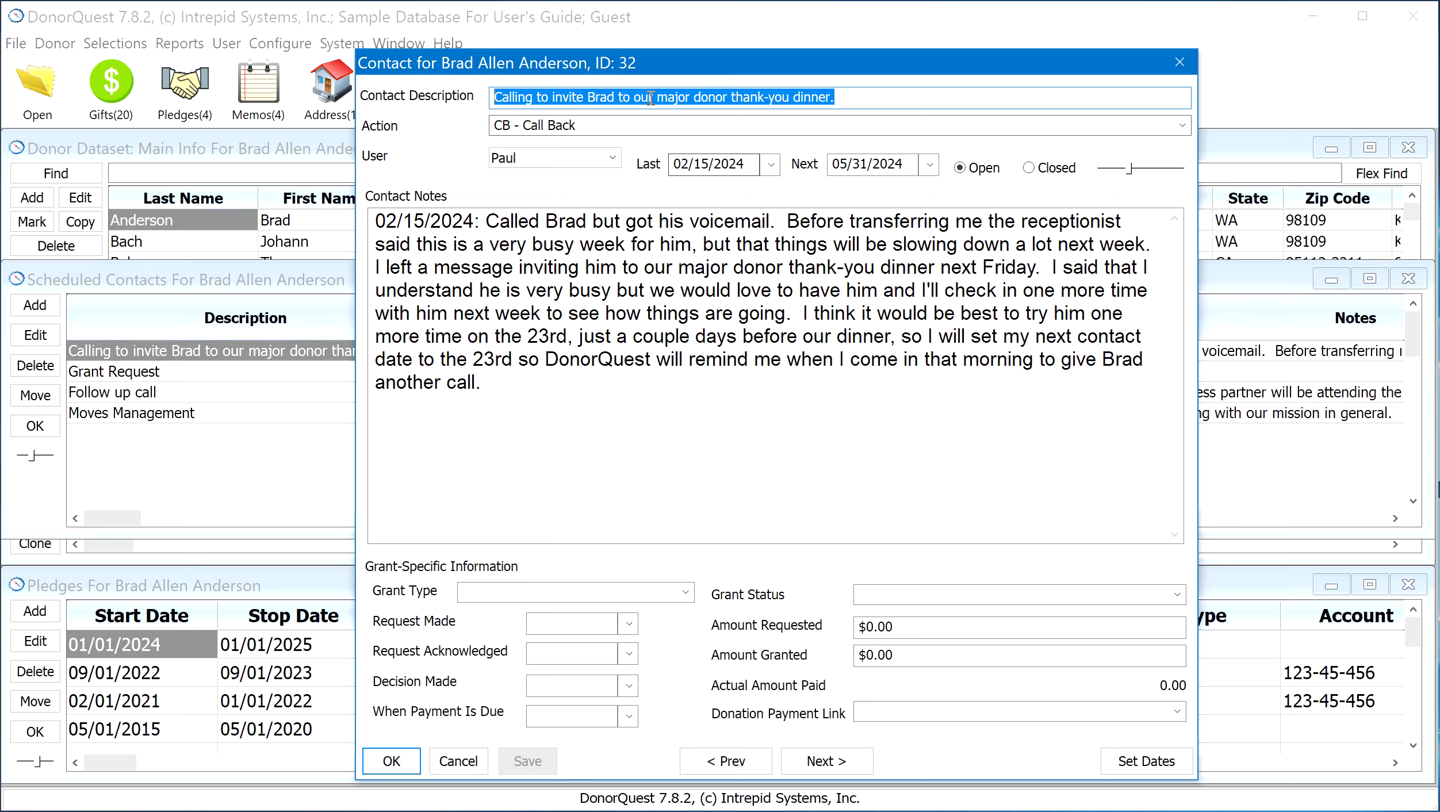
{"action": "left_click", "coordinate": [606, 122]}
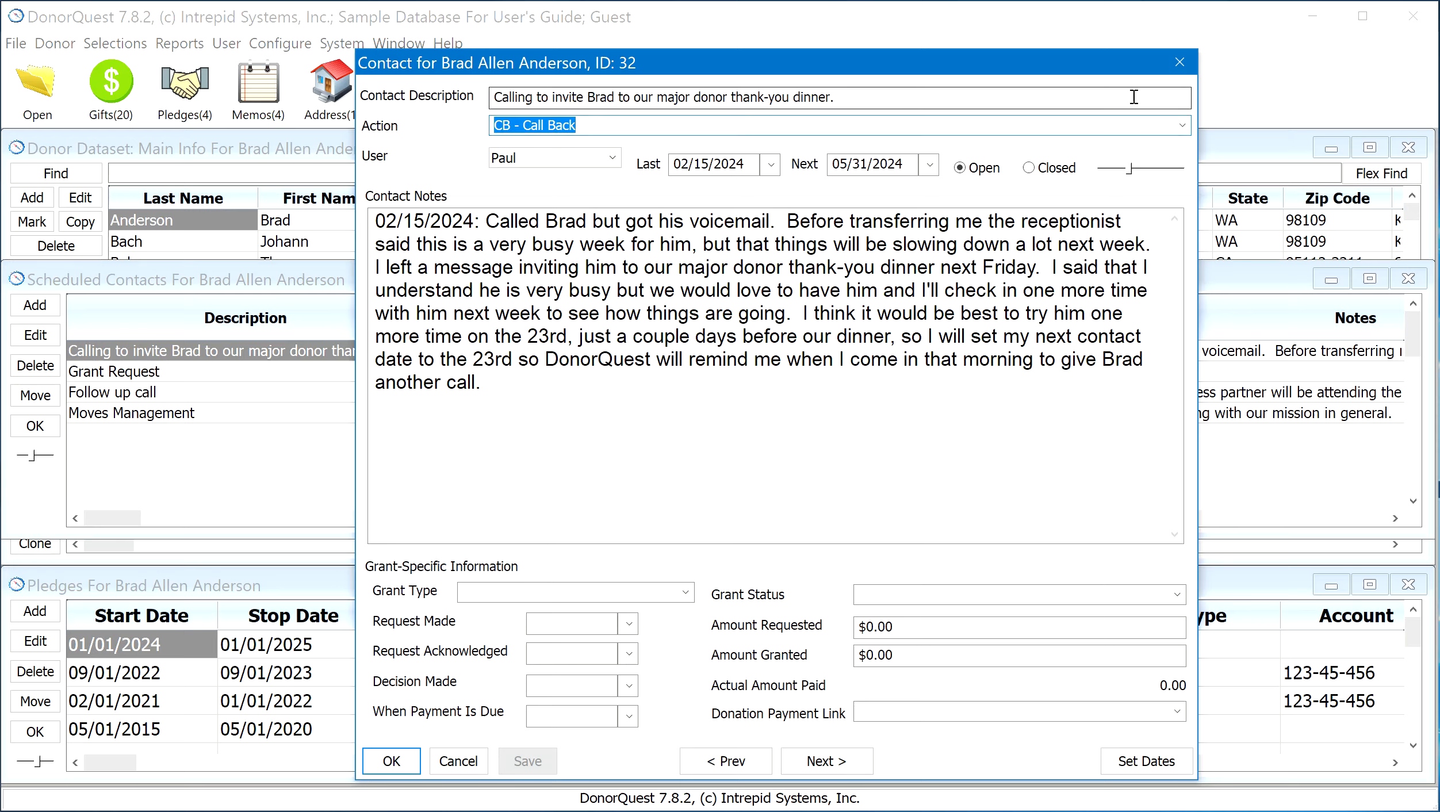
{"action": "left_click", "coordinate": [1182, 126]}
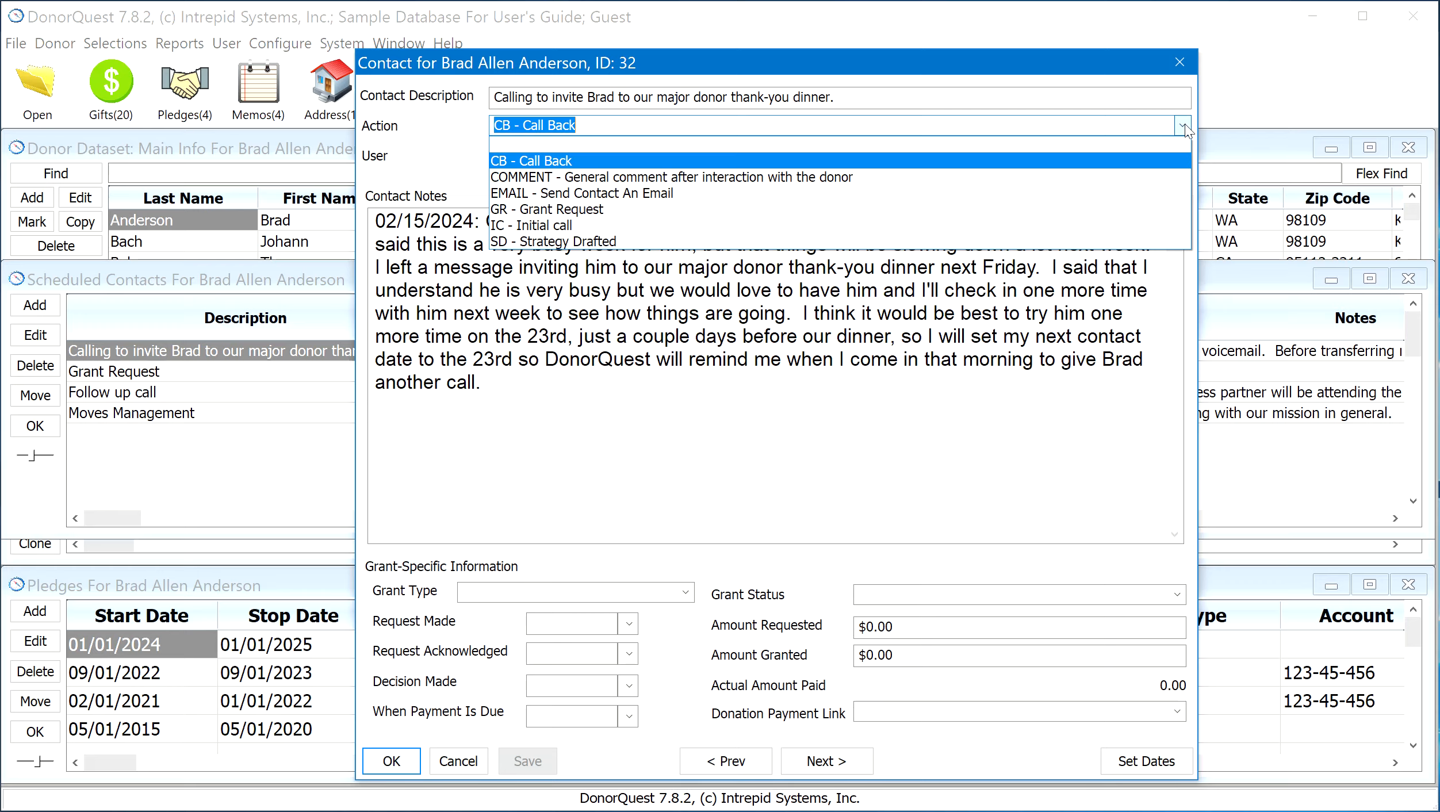
{"action": "left_click", "coordinate": [1183, 126]}
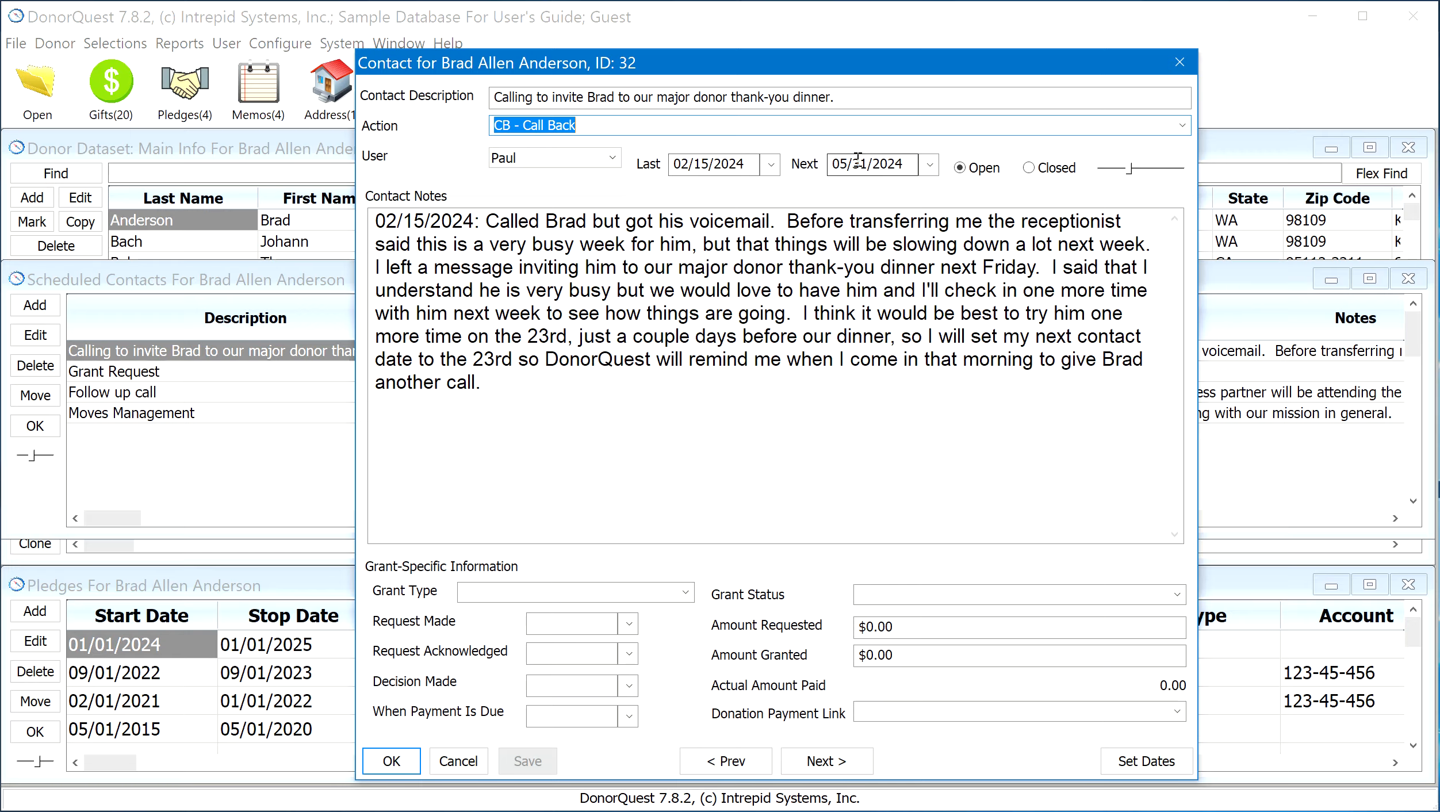
Examine the contact's Last and Next dates, the Next date calendar, and the notes text size control
{"action": "left_click", "coordinate": [740, 162]}
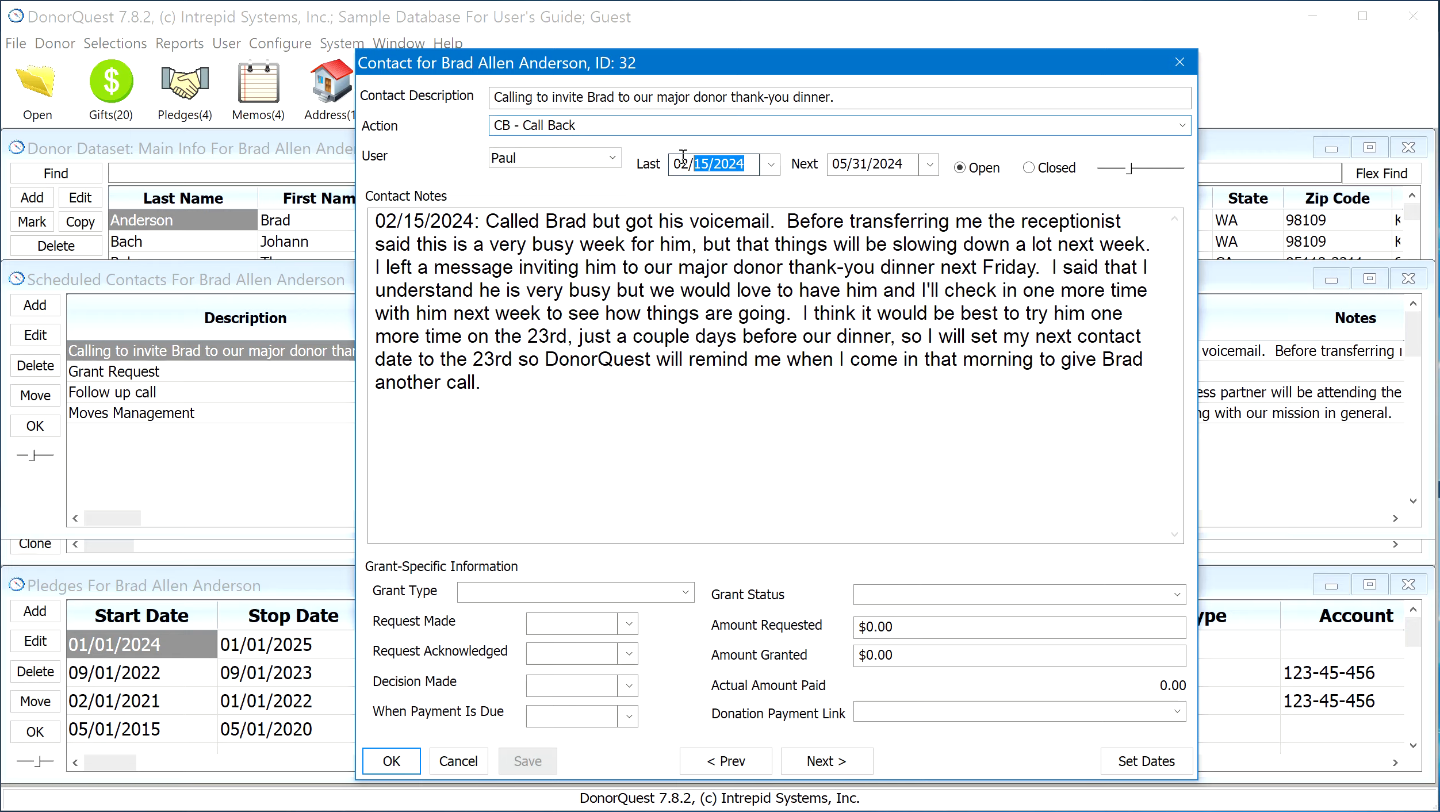
{"action": "left_click", "coordinate": [909, 163]}
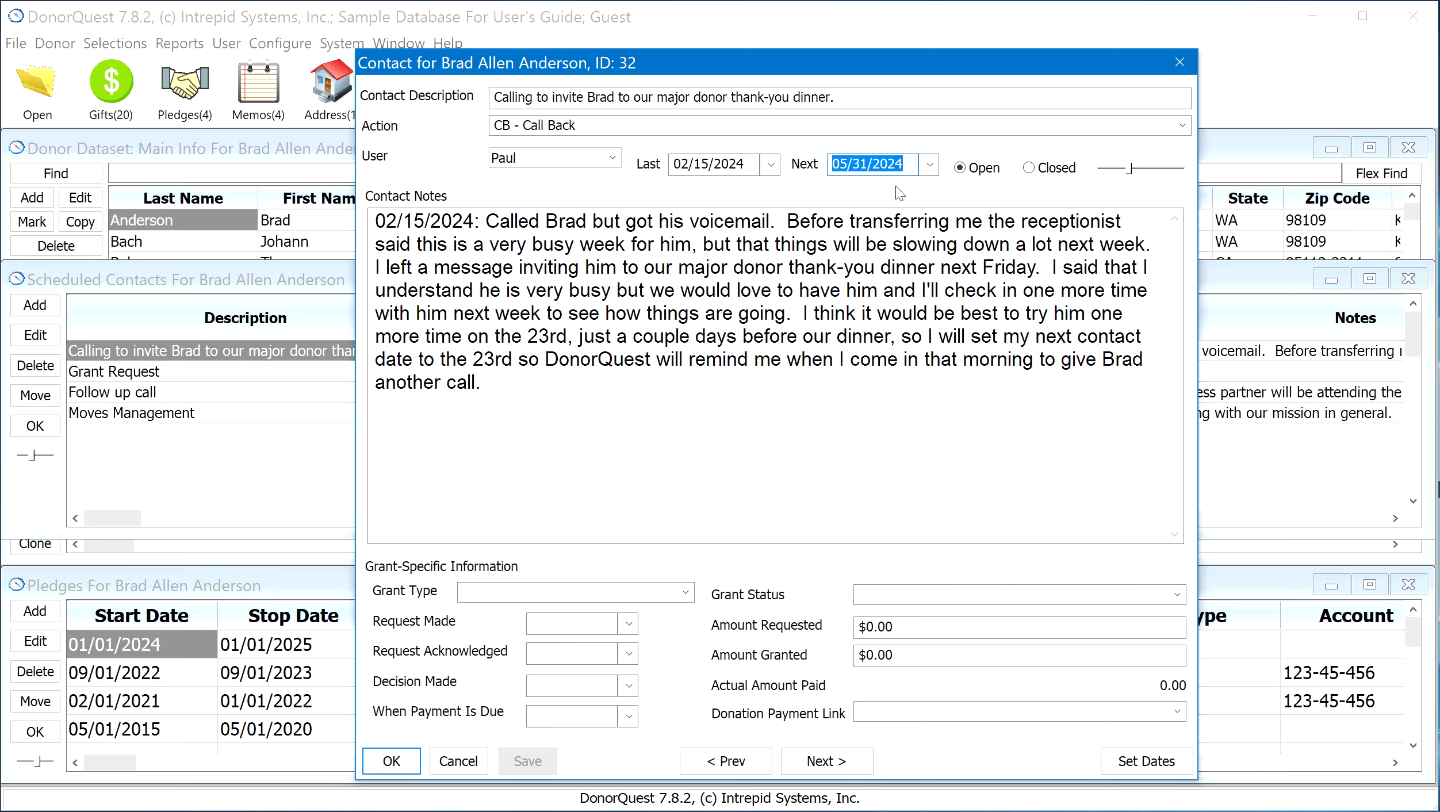
{"action": "left_click", "coordinate": [931, 165]}
{"action": "left_click", "coordinate": [930, 165]}
{"action": "left_click_drag", "start_coordinate": [1130, 170], "coordinate": [1130, 174]}
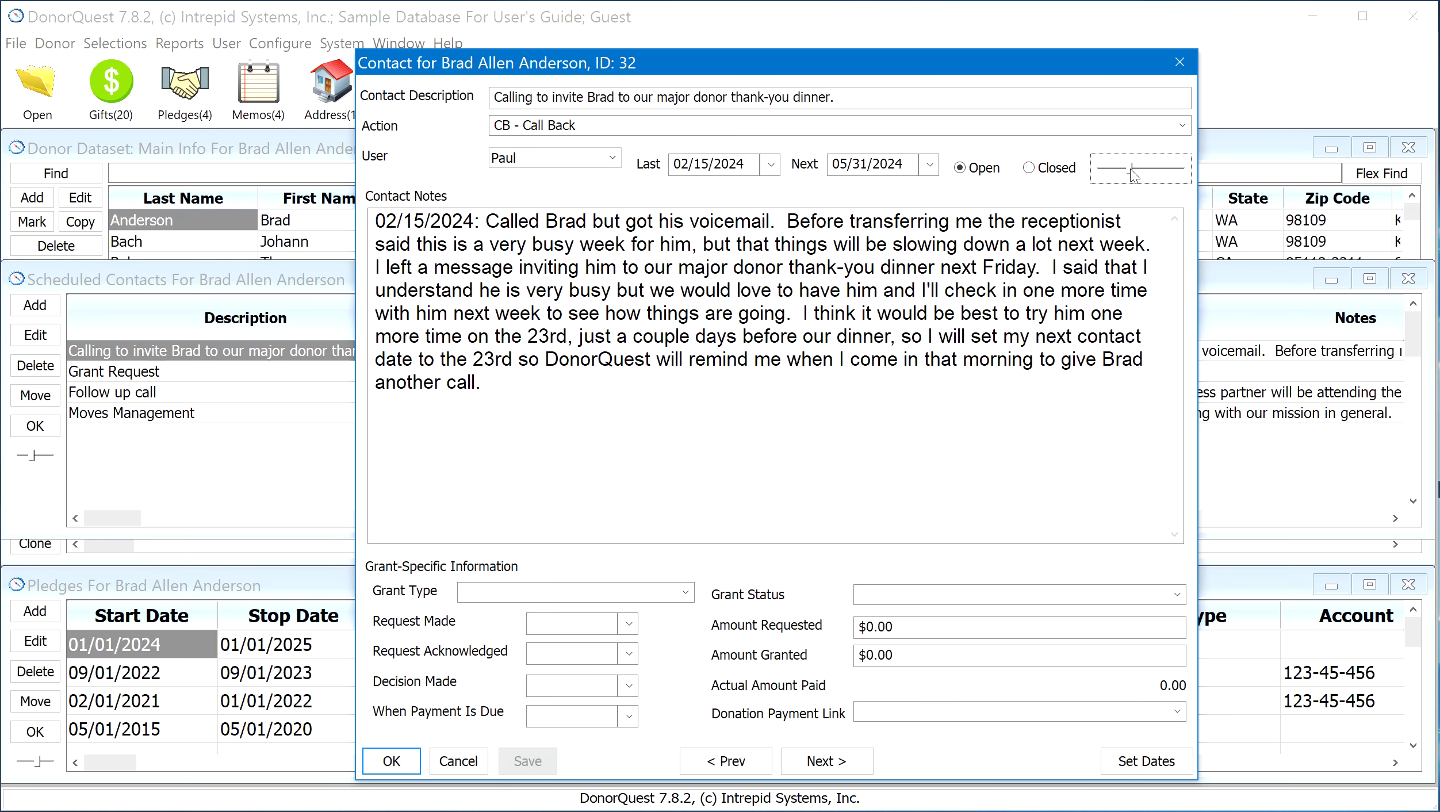
{"action": "left_click", "coordinate": [754, 163]}
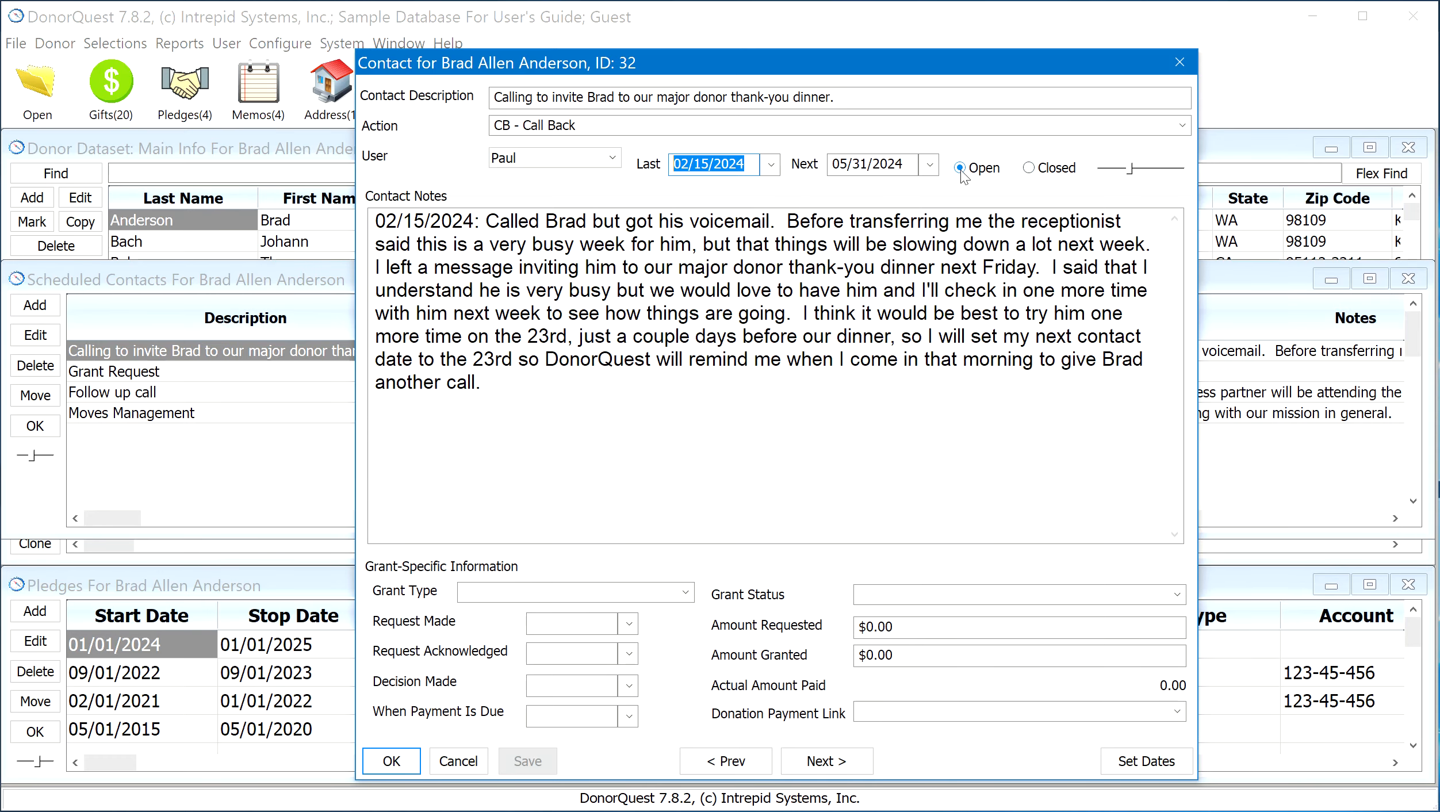
Switch the contact to Closed and back to Open, and reassign it to another user before restoring the original user
{"action": "left_click", "coordinate": [1035, 171]}
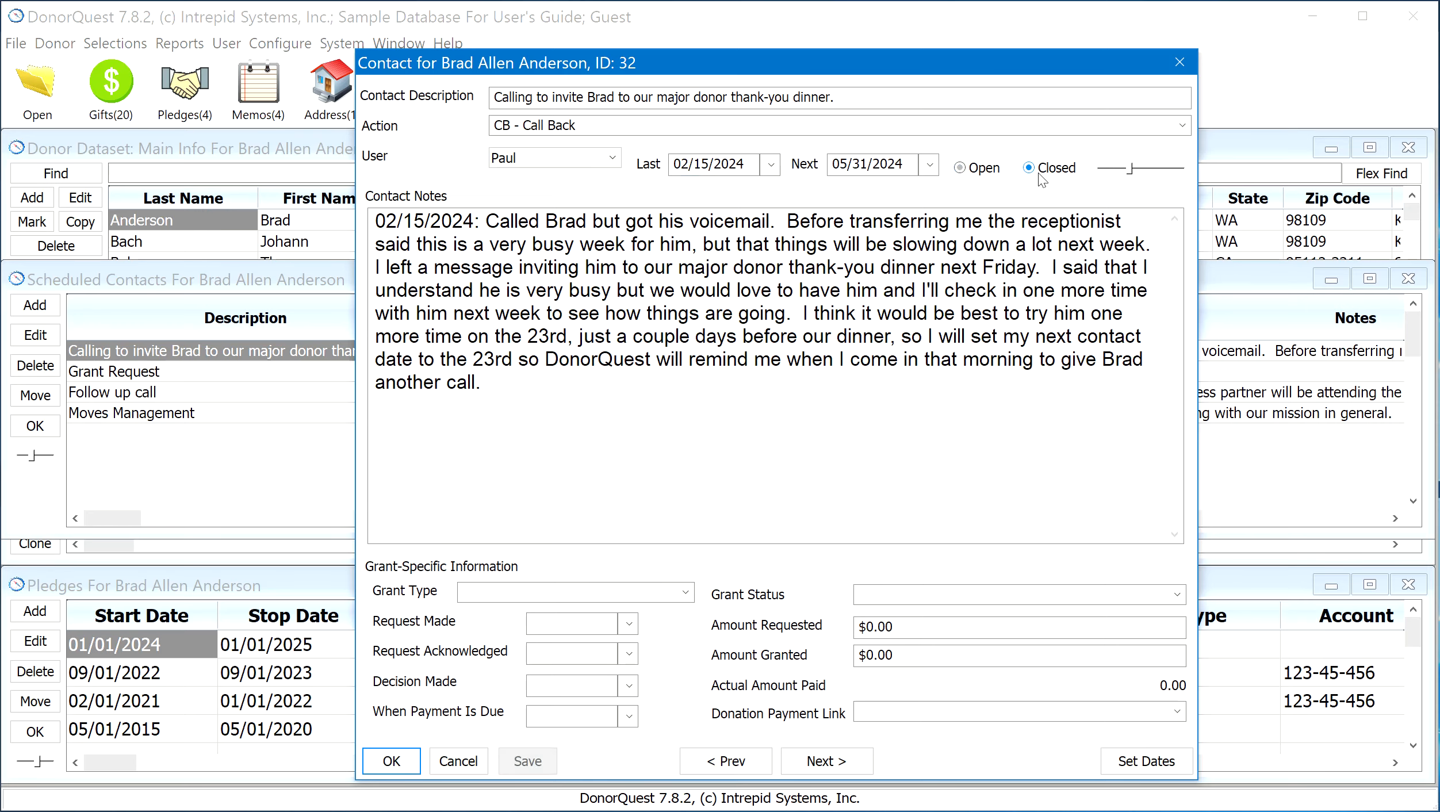
{"action": "left_click", "coordinate": [965, 167]}
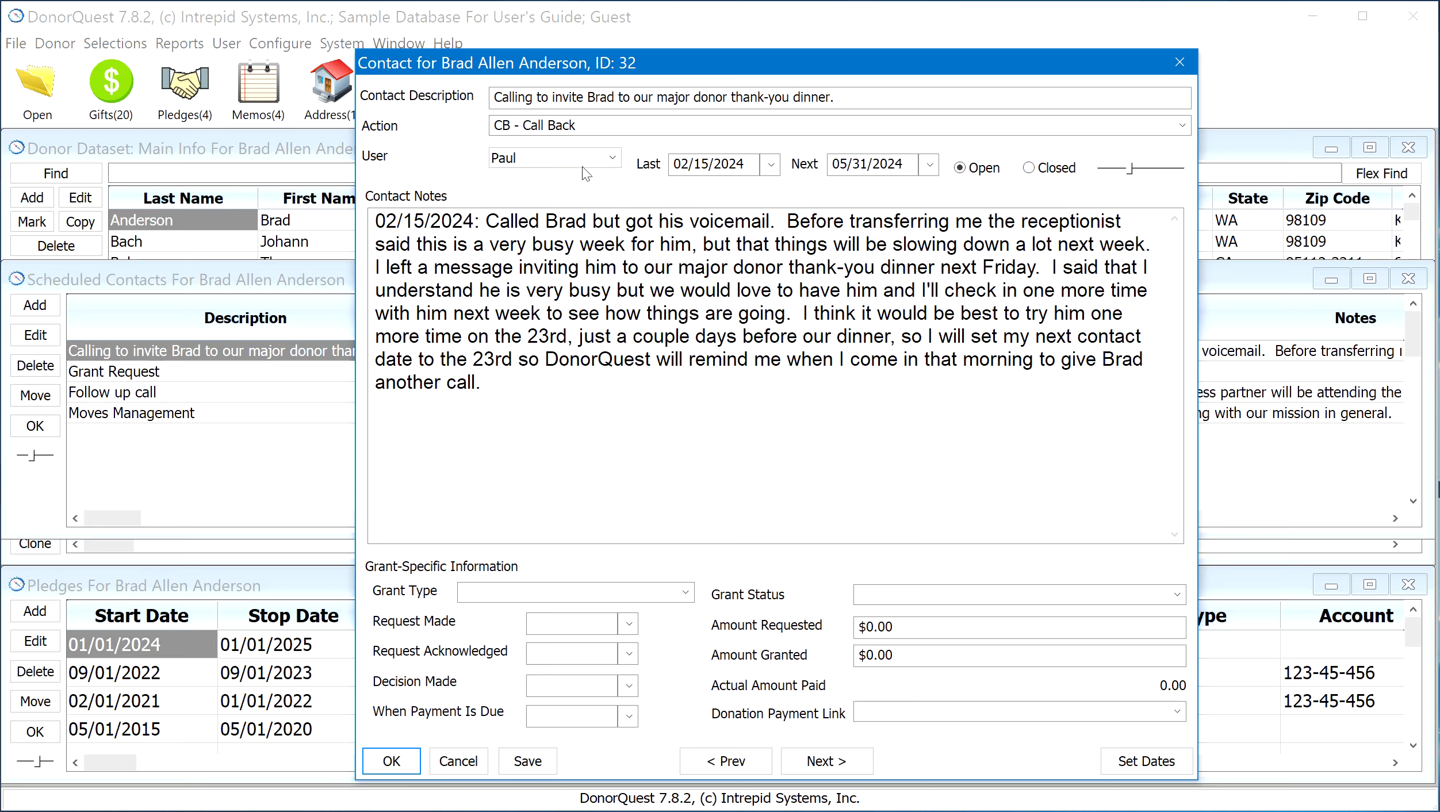
{"action": "left_click", "coordinate": [613, 157]}
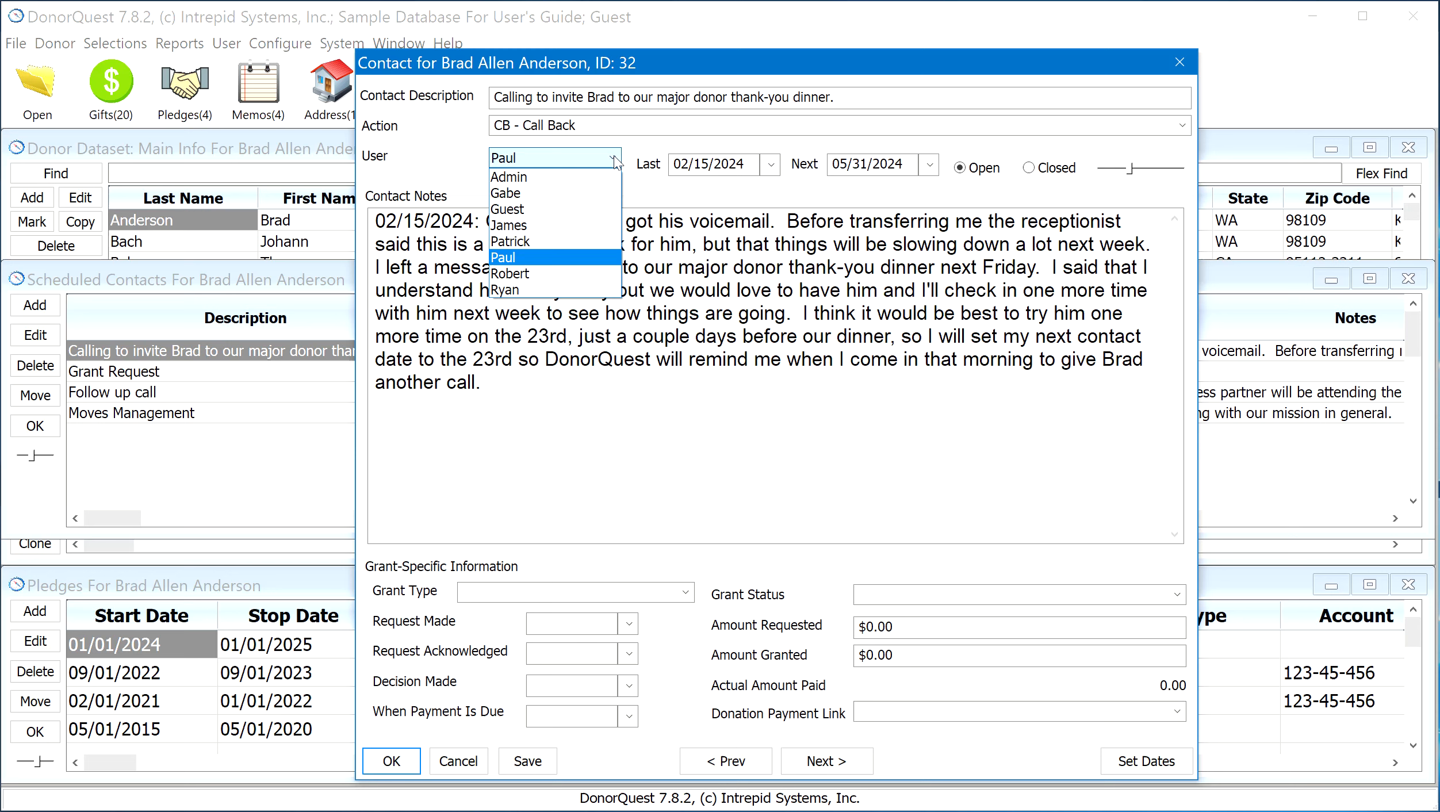
{"action": "left_click", "coordinate": [540, 194]}
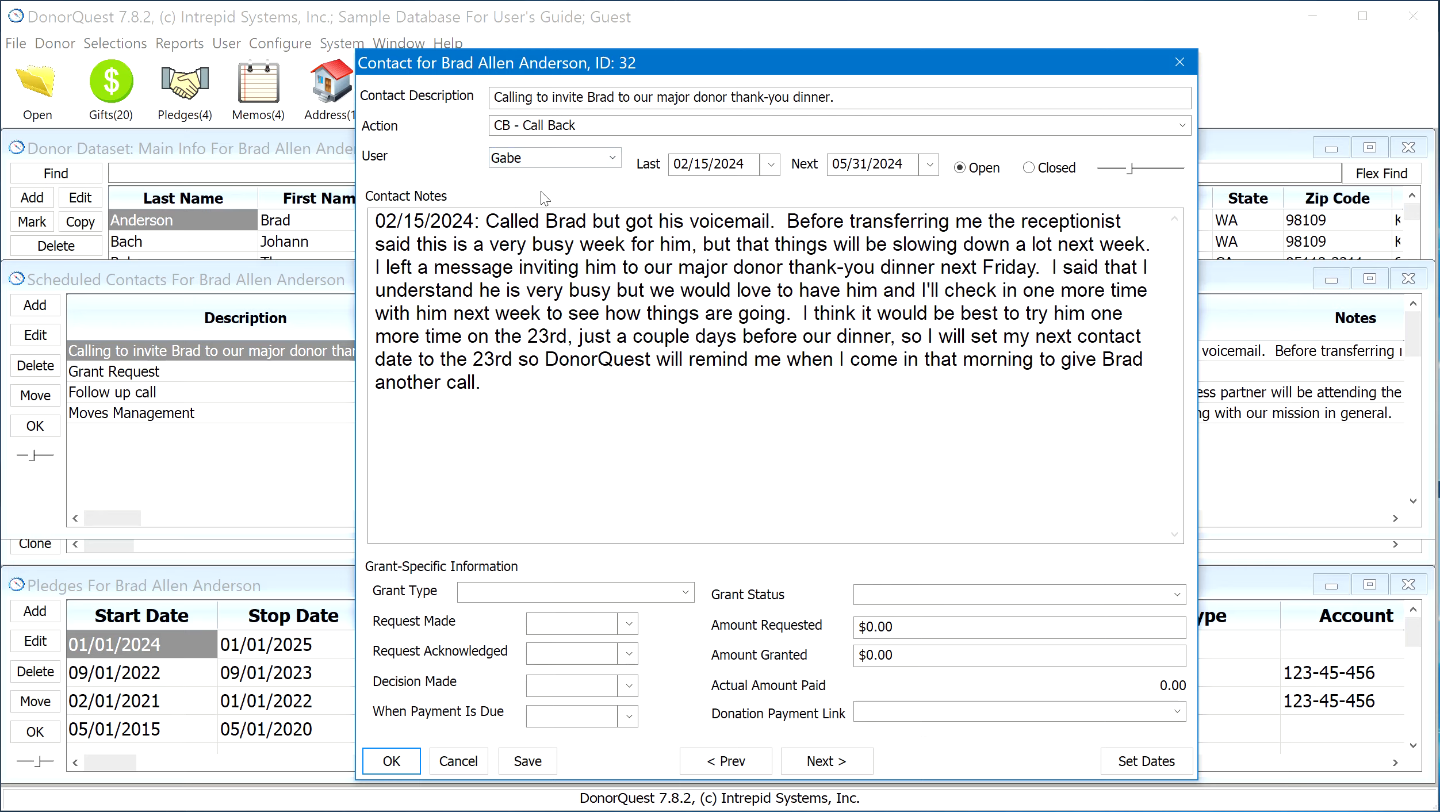
{"action": "left_click", "coordinate": [612, 158]}
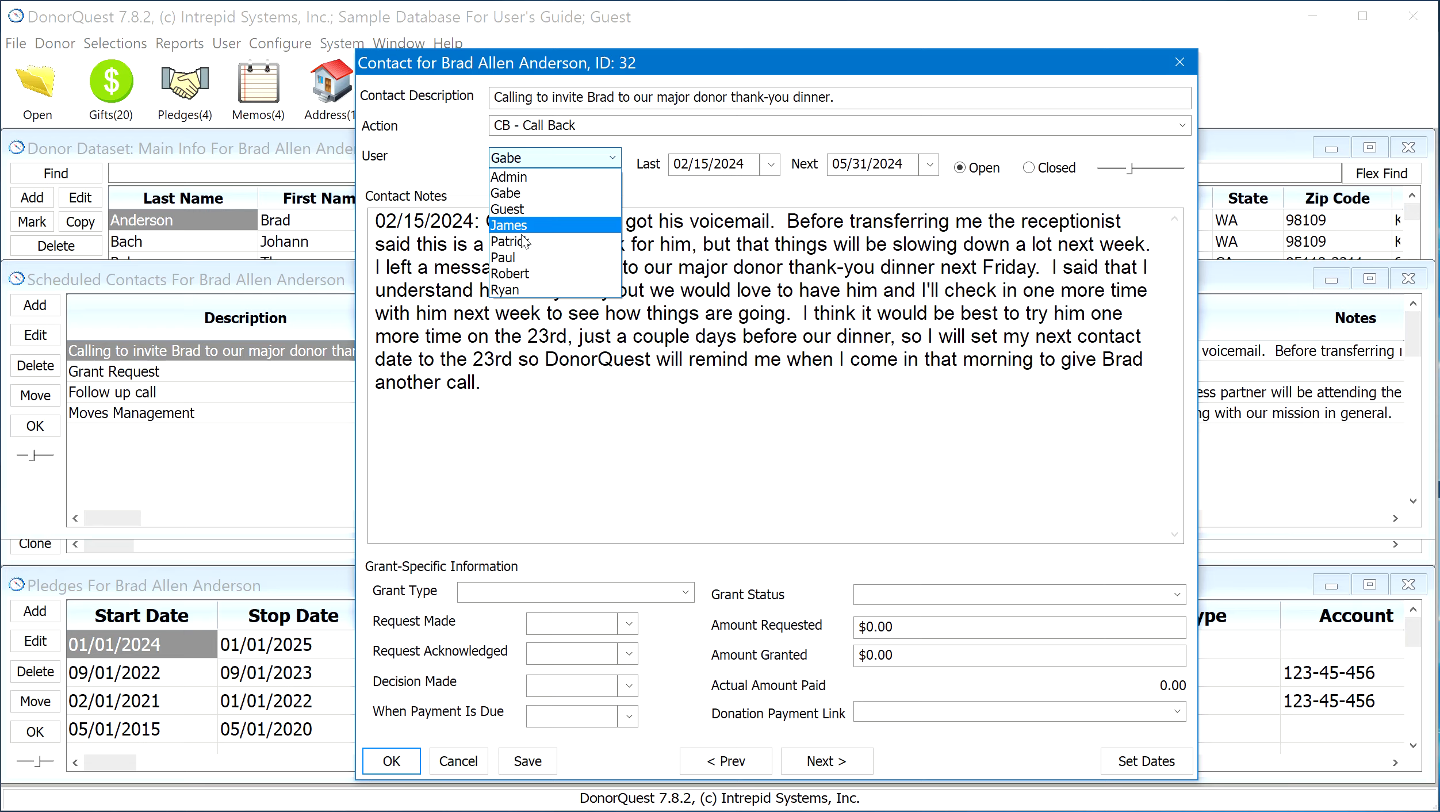
{"action": "left_click", "coordinate": [520, 259]}
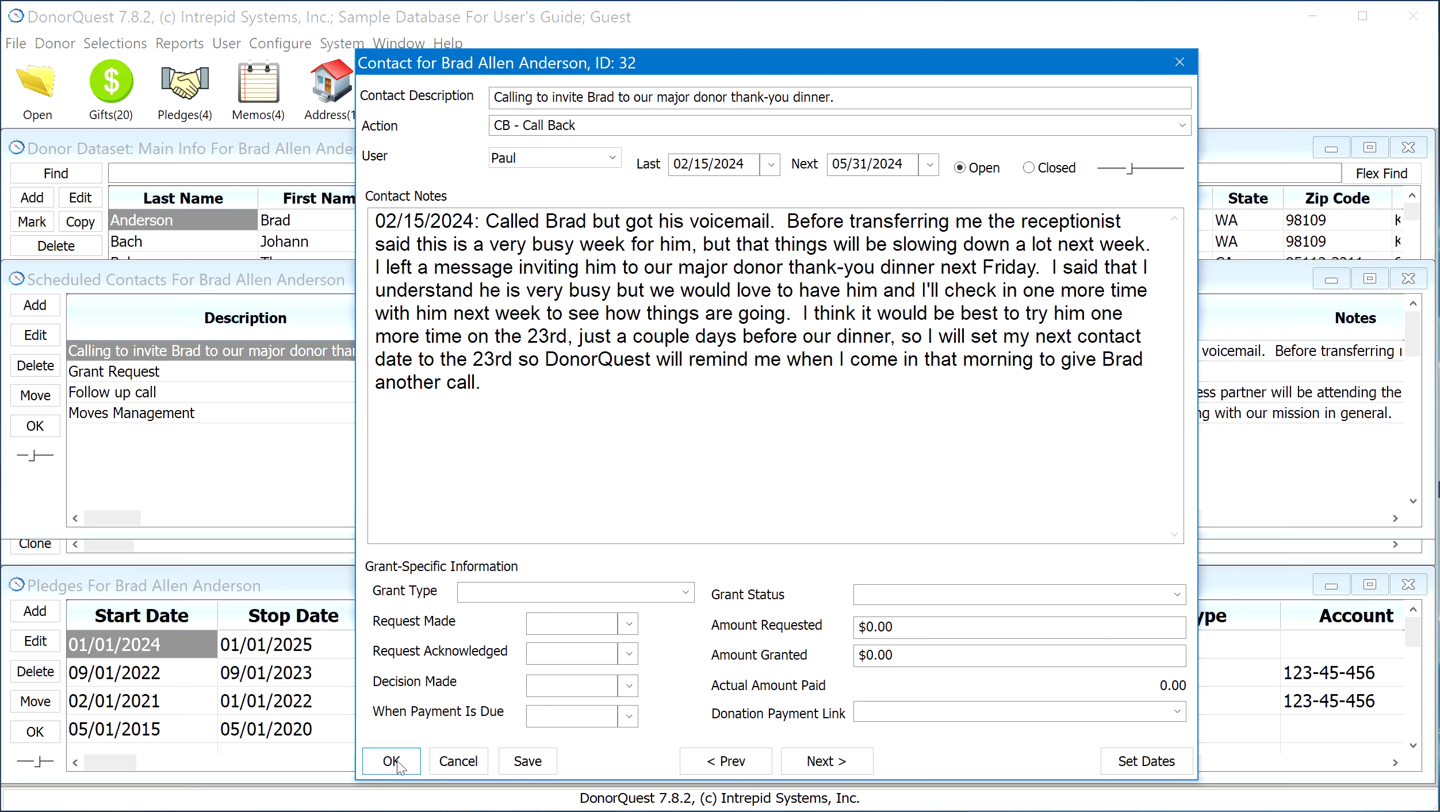
Highlight the contact notes for review, accept the contact, and close the scheduled contacts to return to the donor list
{"action": "left_click_drag", "start_coordinate": [499, 389], "coordinate": [375, 219]}
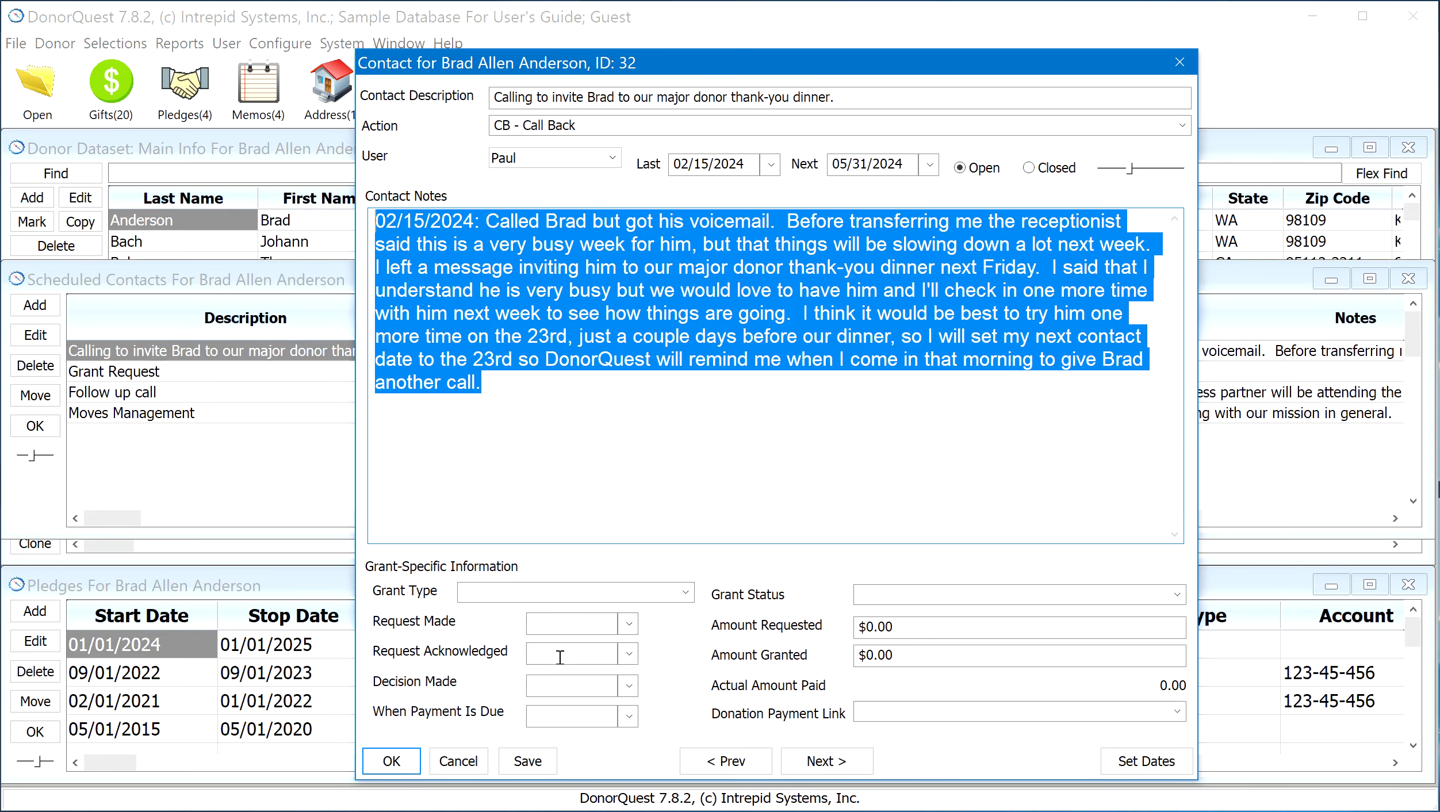
{"action": "left_click", "coordinate": [391, 761]}
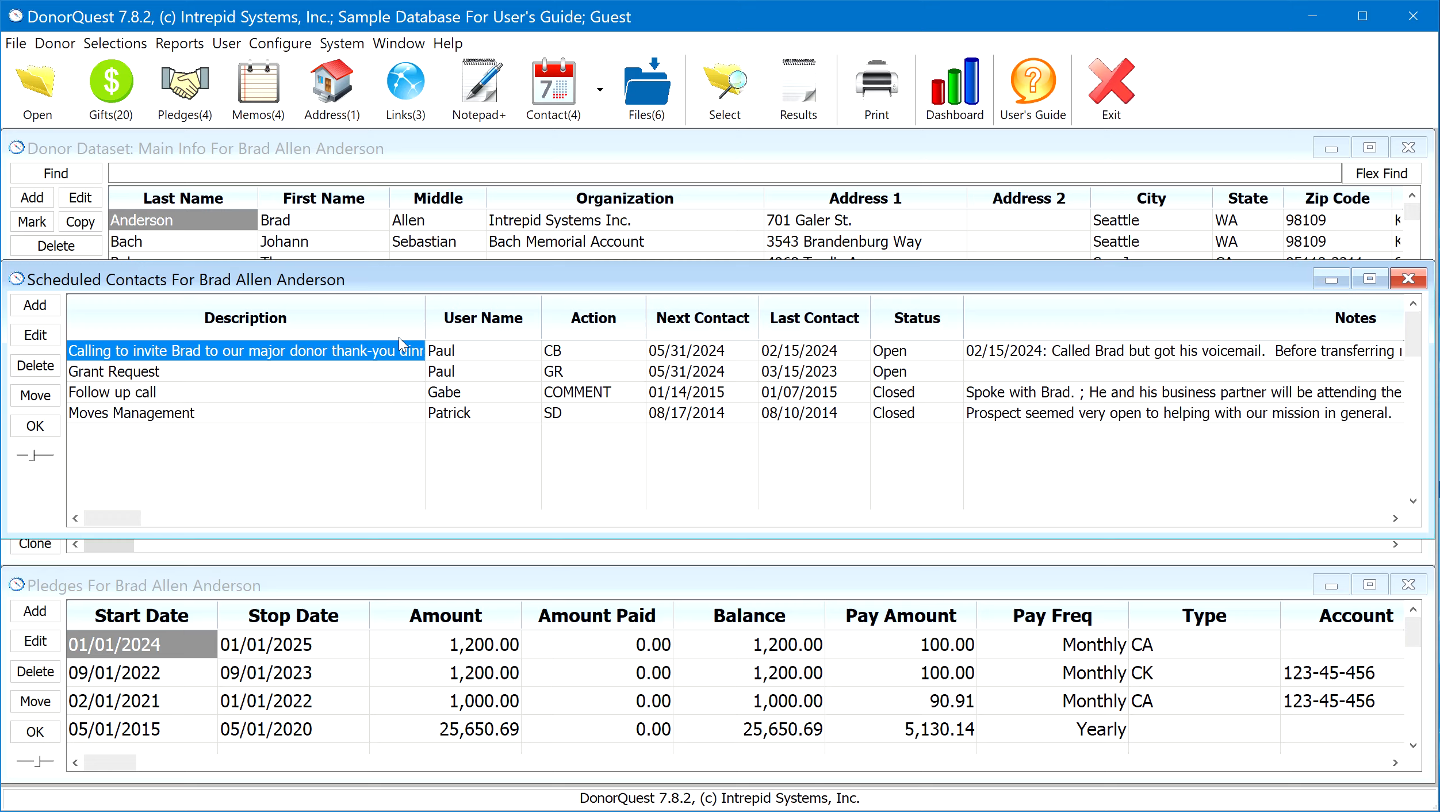
{"action": "left_click", "coordinate": [25, 429]}
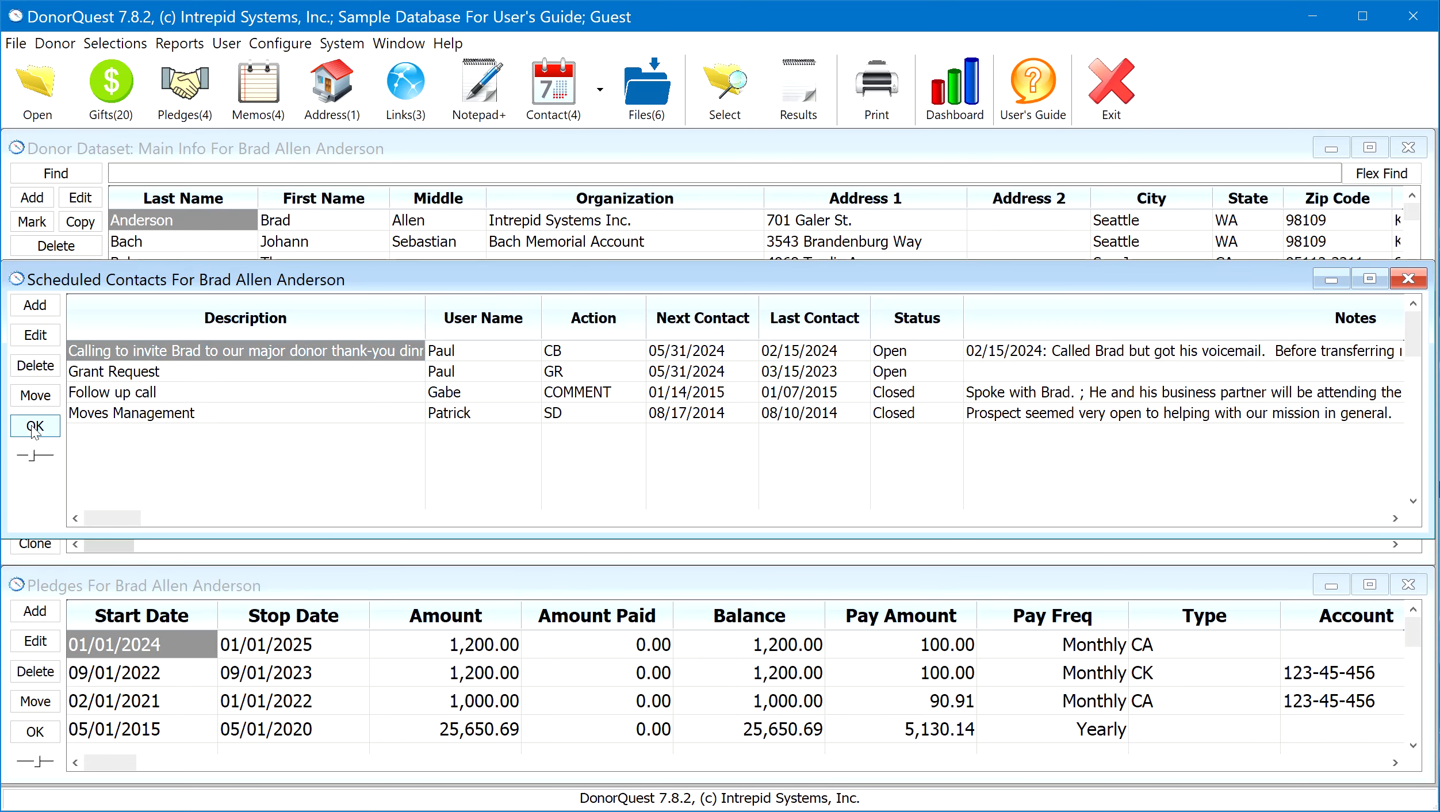
{"action": "left_click", "coordinate": [177, 217]}
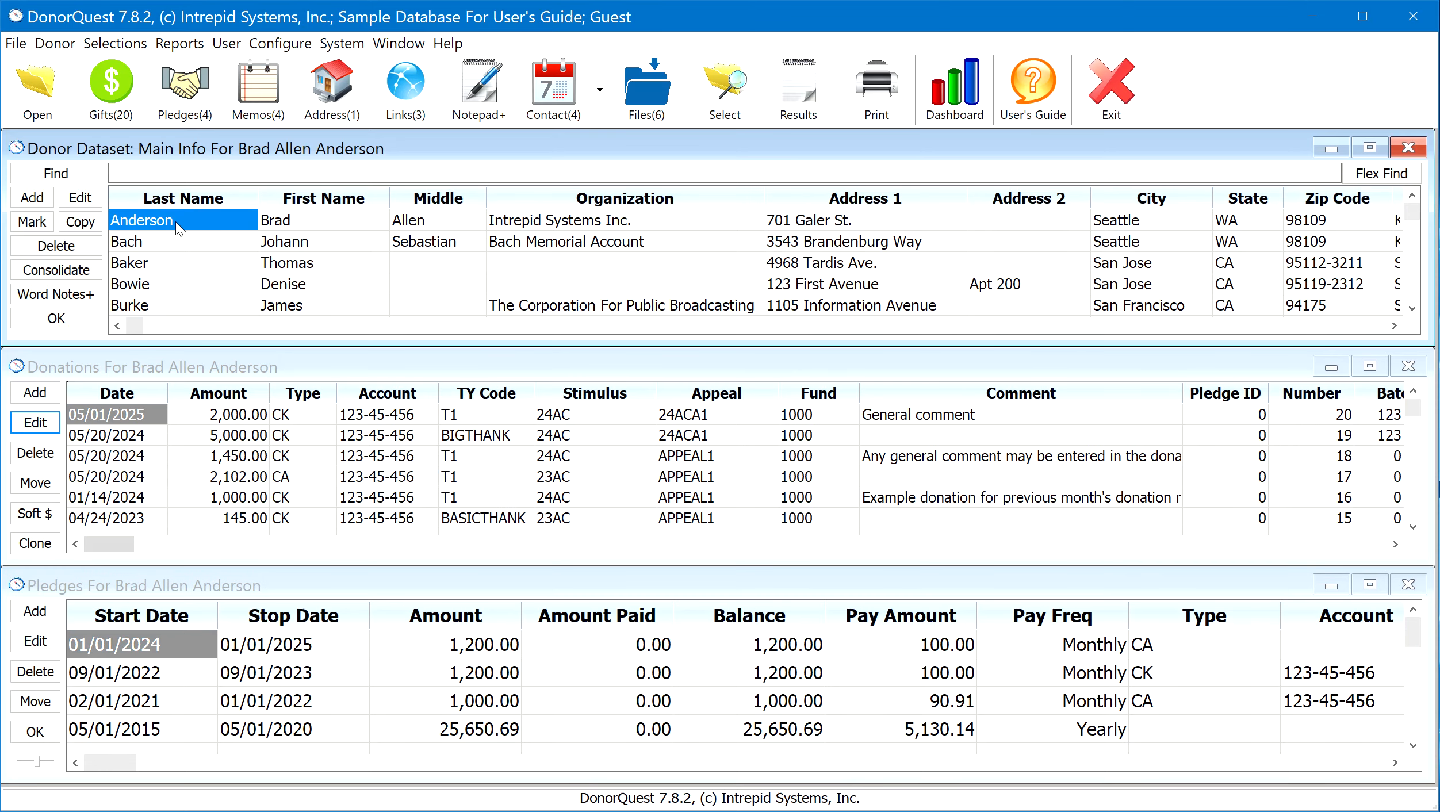